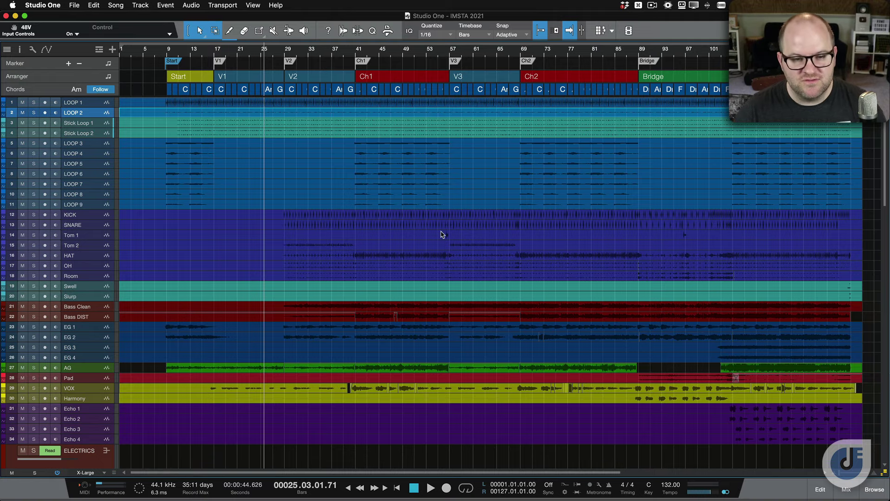
Vary the track heights in the arrangement and settle on a compact overview that fits every track
{"action": "scroll", "coordinate": [358, 268], "scroll_direction": "up", "scroll_amount": 10}
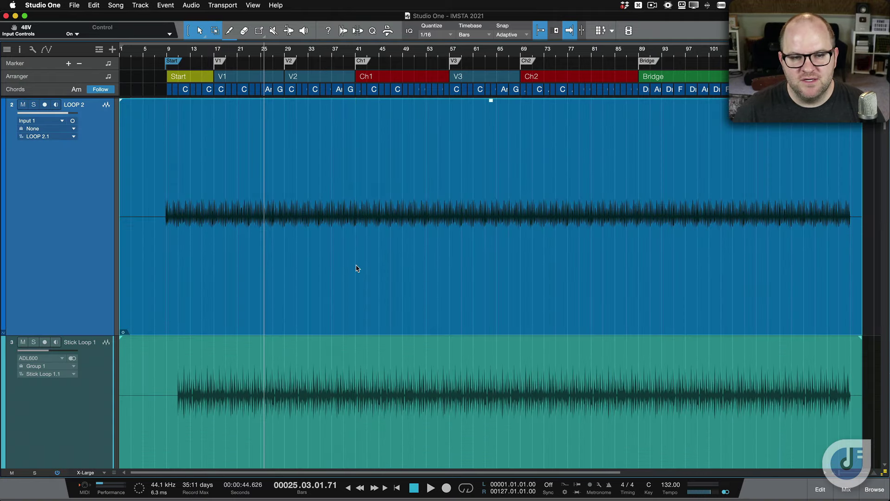
{"action": "scroll", "coordinate": [357, 269], "scroll_direction": "down", "scroll_amount": 15}
{"action": "scroll", "coordinate": [358, 266], "scroll_direction": "down", "scroll_amount": 12}
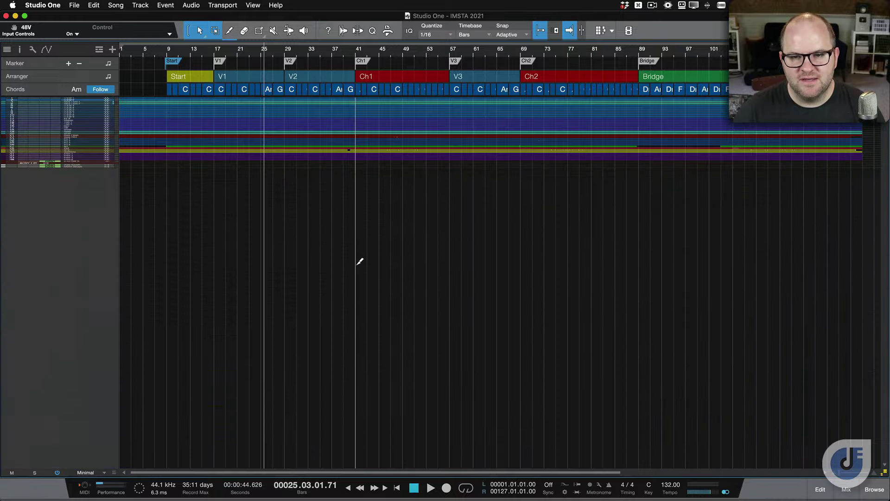
{"action": "scroll", "coordinate": [357, 265], "scroll_direction": "up", "scroll_amount": 6}
{"action": "scroll", "coordinate": [357, 265], "scroll_direction": "down", "scroll_amount": 5}
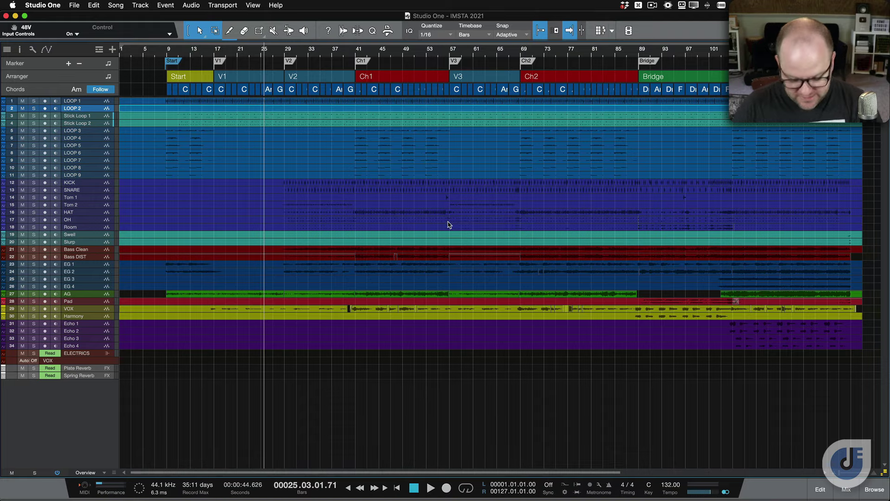
Show the mixing console, make it taller to view its bus and effects channels, and hide it again
{"action": "key", "text": "F3"}
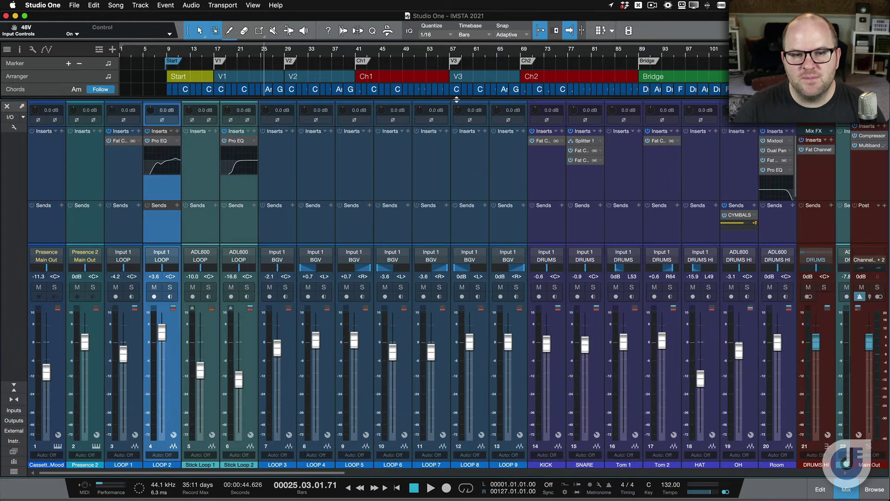
{"action": "left_click_drag", "start_coordinate": [457, 110], "coordinate": [506, 92]}
{"action": "scroll", "coordinate": [525, 194], "scroll_direction": "right", "scroll_amount": 15}
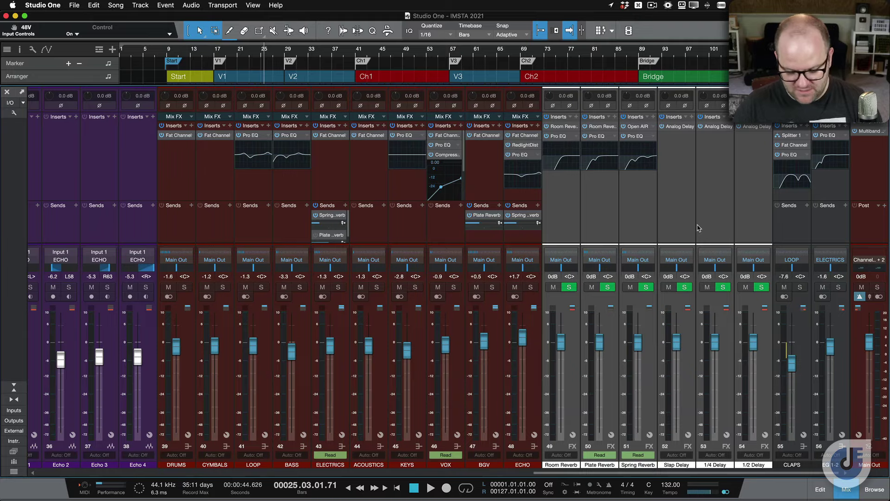
{"action": "key", "text": "F3"}
Show the browser, widen it to about half the window, and look through its instruments, loops and files
{"action": "key", "text": "F5"}
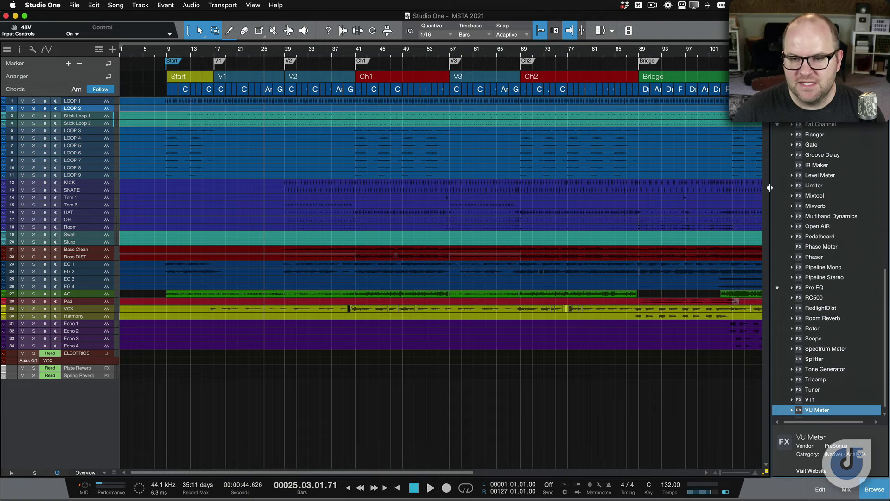
{"action": "left_click_drag", "start_coordinate": [771, 188], "coordinate": [432, 148]}
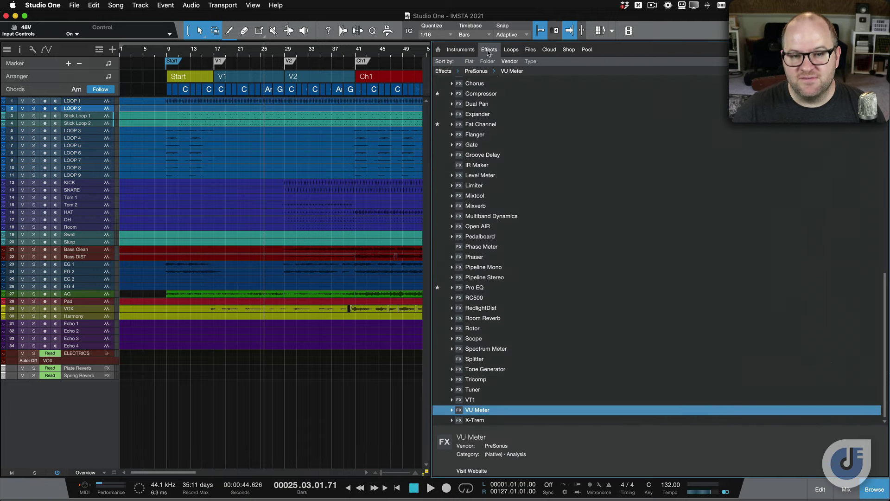
{"action": "left_click", "coordinate": [460, 49]}
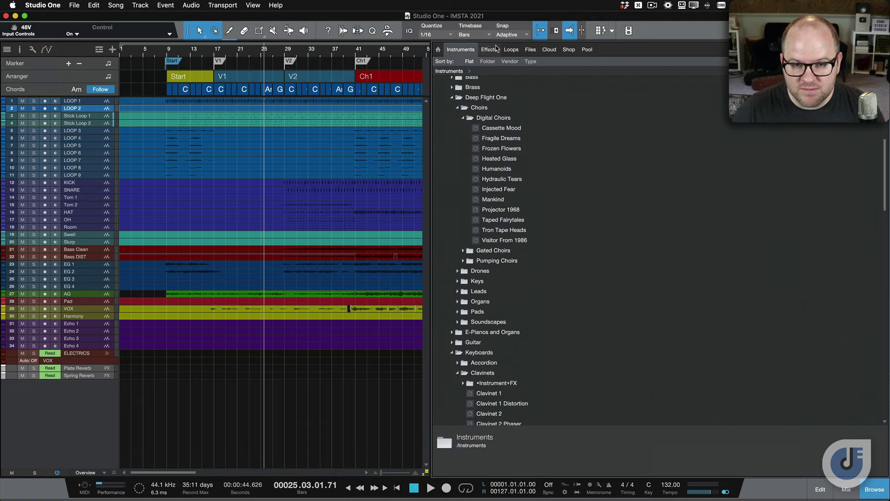
{"action": "left_click", "coordinate": [511, 49]}
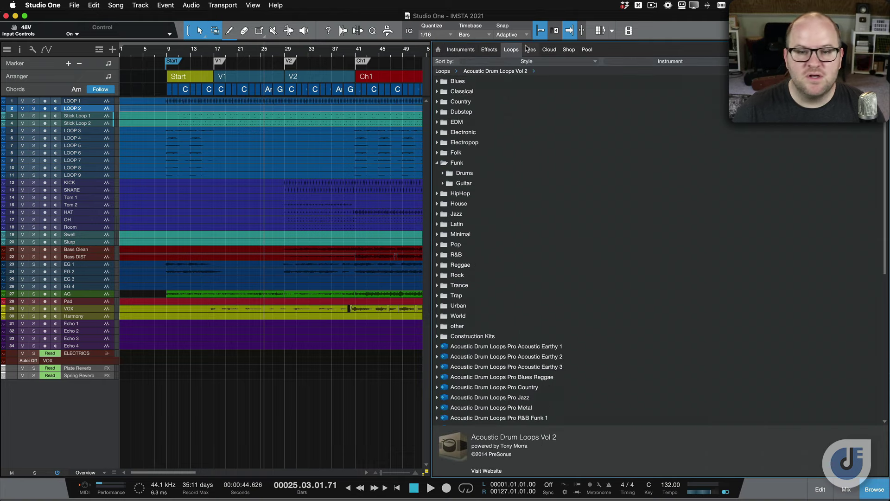
{"action": "left_click", "coordinate": [531, 49]}
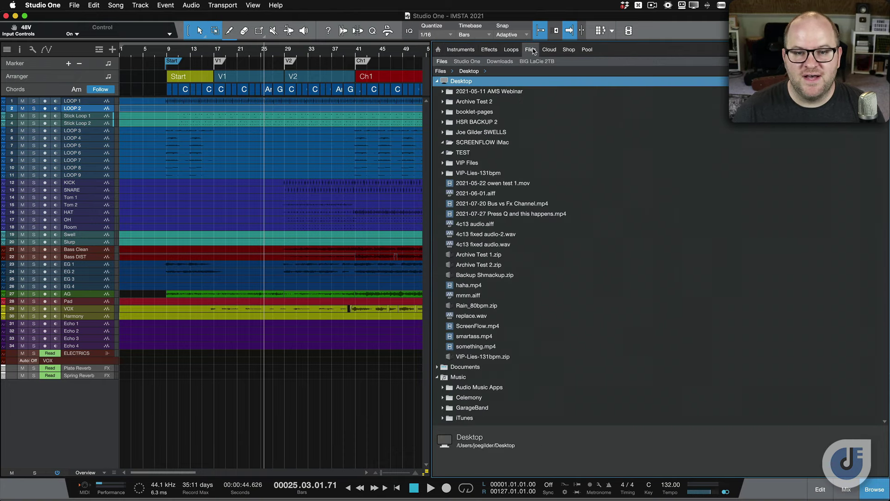
{"action": "scroll", "coordinate": [482, 172], "scroll_direction": "down", "scroll_amount": 5}
{"action": "scroll", "coordinate": [481, 169], "scroll_direction": "up", "scroll_amount": 5}
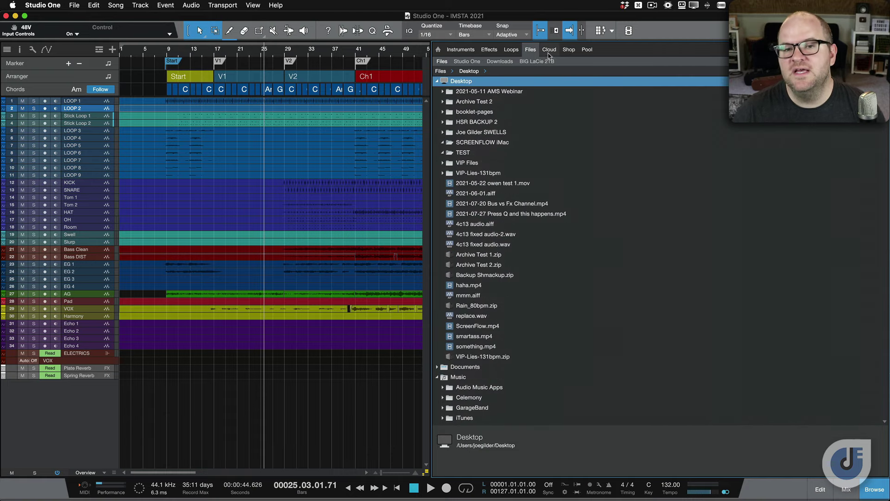
Look through the browser's Shop and Cloud pages and the song's audio Pool
{"action": "left_click", "coordinate": [573, 50]}
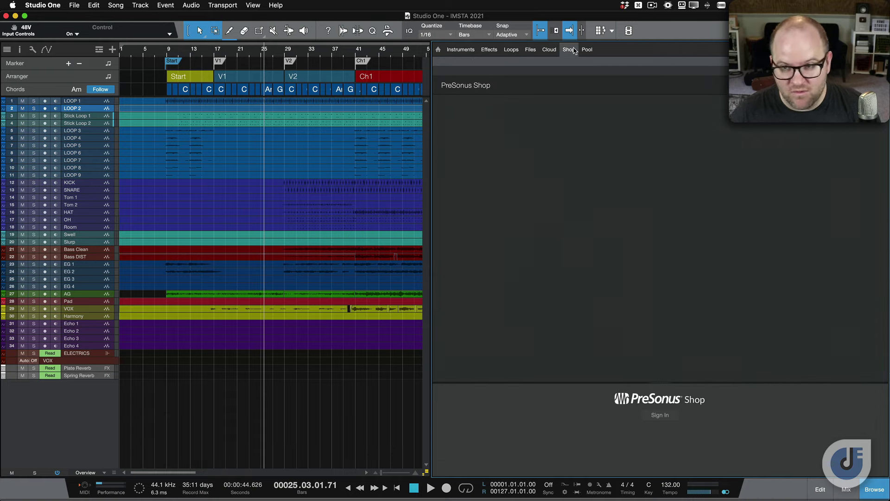
{"action": "left_click", "coordinate": [549, 50]}
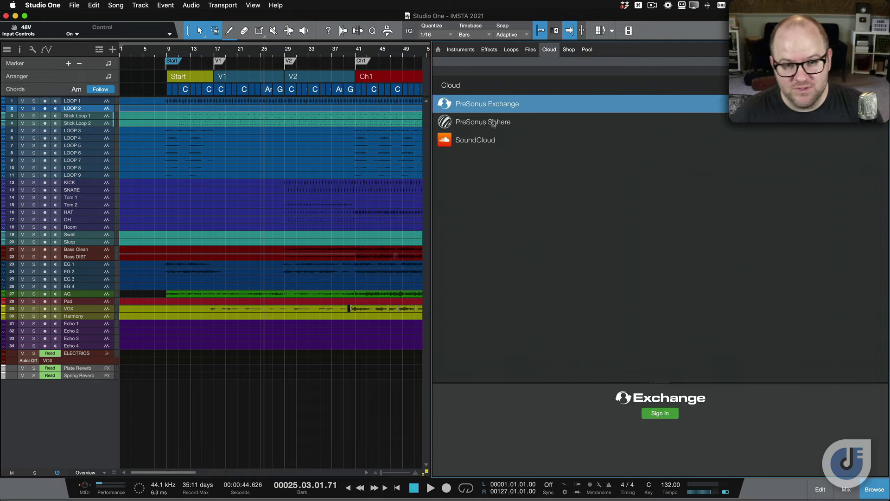
{"action": "left_click", "coordinate": [588, 50]}
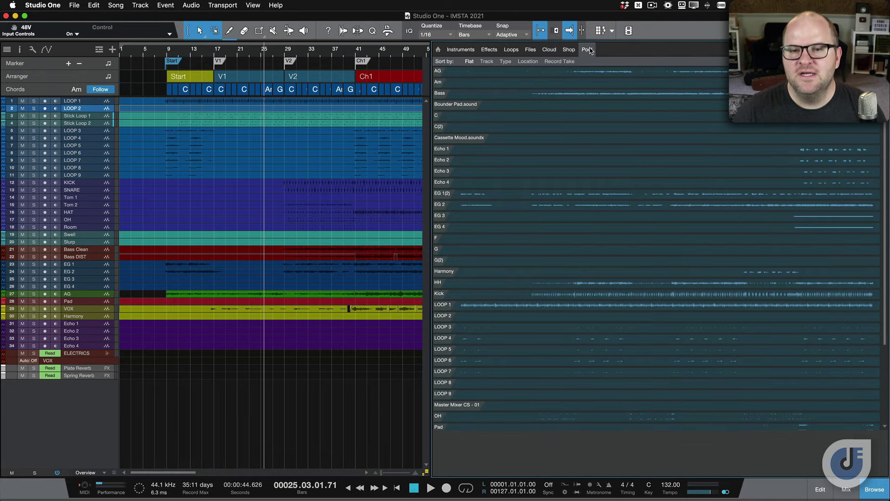
{"action": "scroll", "coordinate": [588, 313], "scroll_direction": "down", "scroll_amount": 5}
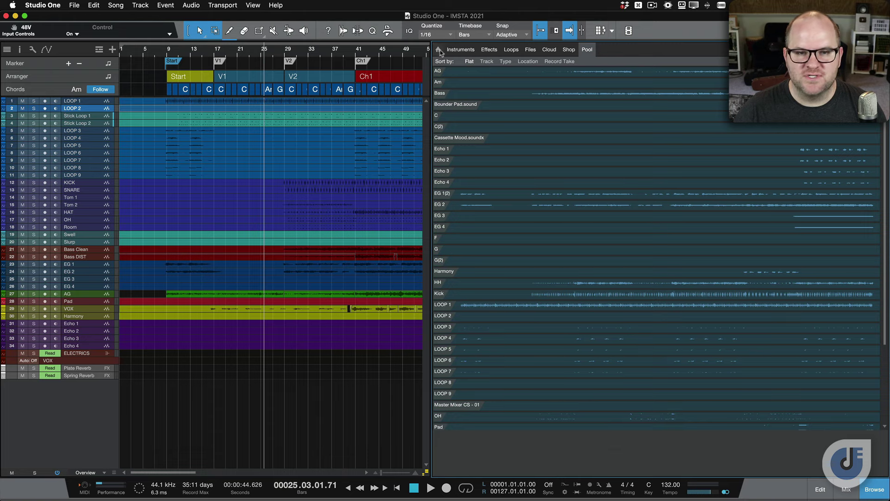
Return the browser to the Instruments list and narrow it to give the arrangement more room
{"action": "left_click", "coordinate": [438, 49]}
{"action": "left_click", "coordinate": [459, 49]}
{"action": "left_click_drag", "start_coordinate": [432, 86], "coordinate": [742, 88]}
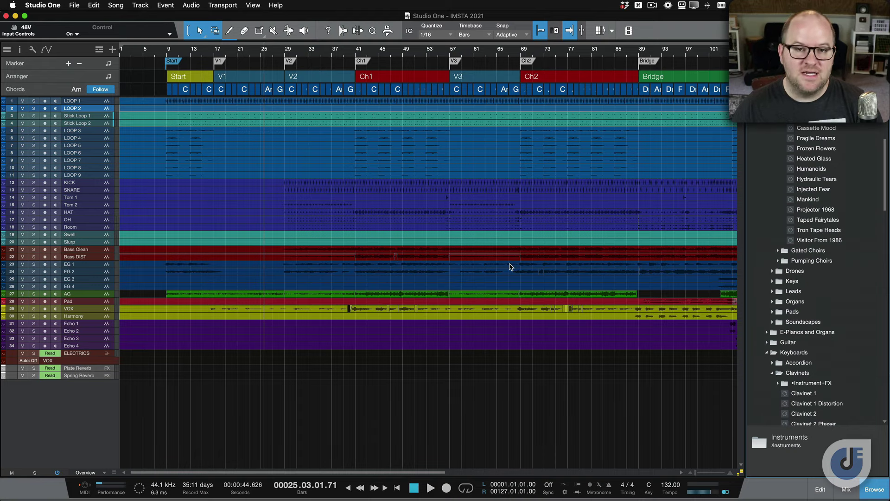
Show the track inspector and compare the settings of the LOOP 4, LOOP 6 and Pad tracks
{"action": "key", "text": "F4"}
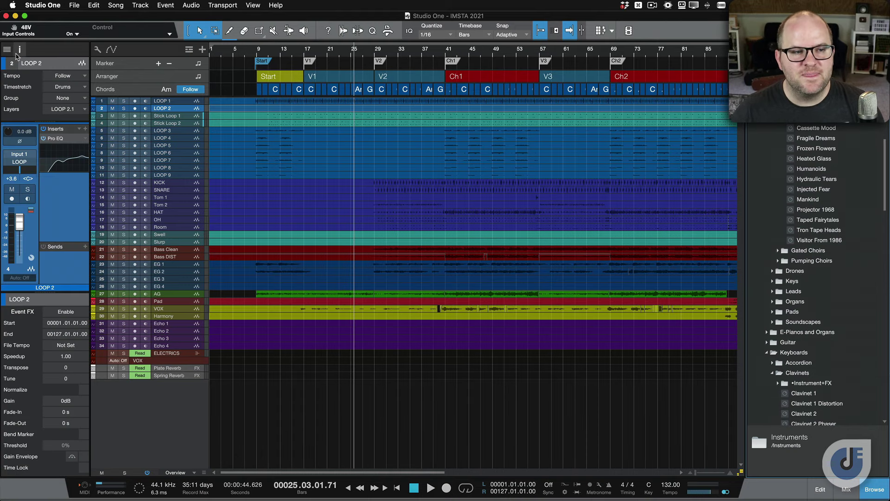
{"action": "left_click", "coordinate": [18, 52]}
{"action": "left_click", "coordinate": [18, 52]}
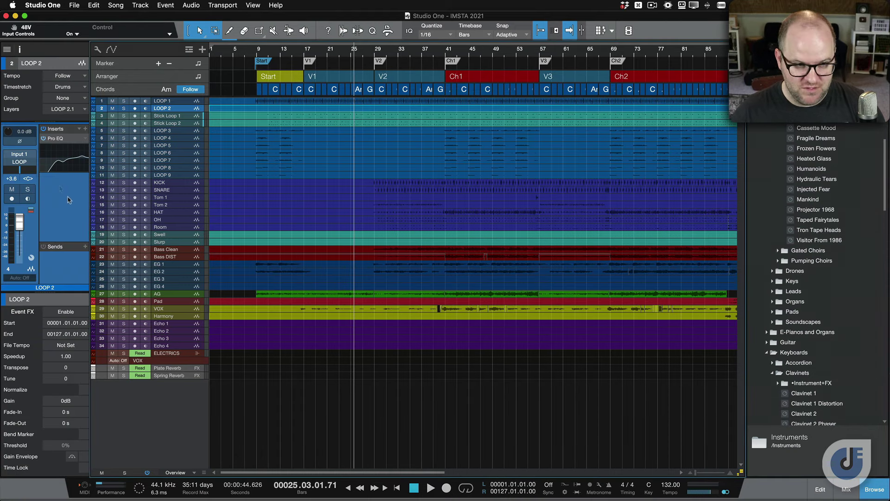
{"action": "left_click", "coordinate": [180, 138]}
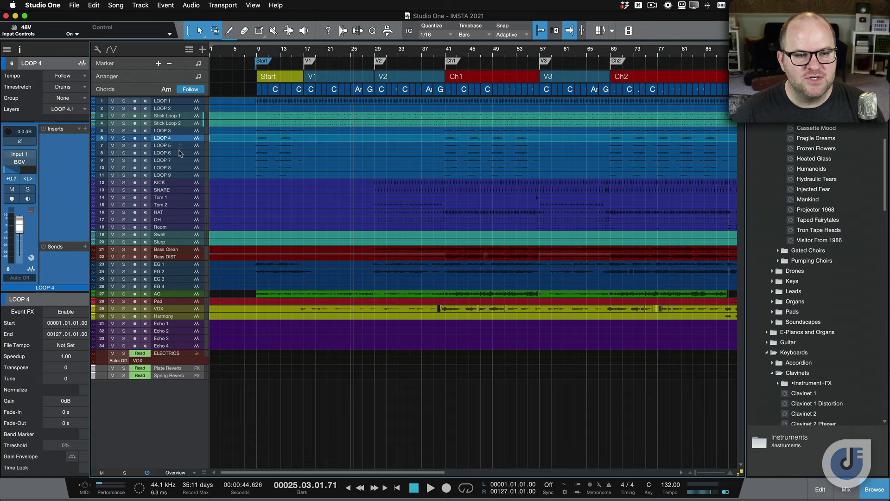
{"action": "left_click", "coordinate": [180, 153]}
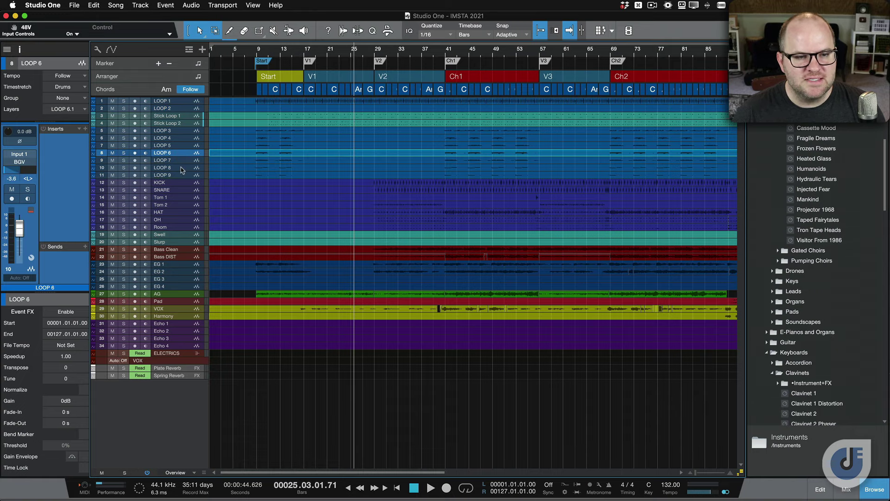
{"action": "left_click", "coordinate": [179, 139]}
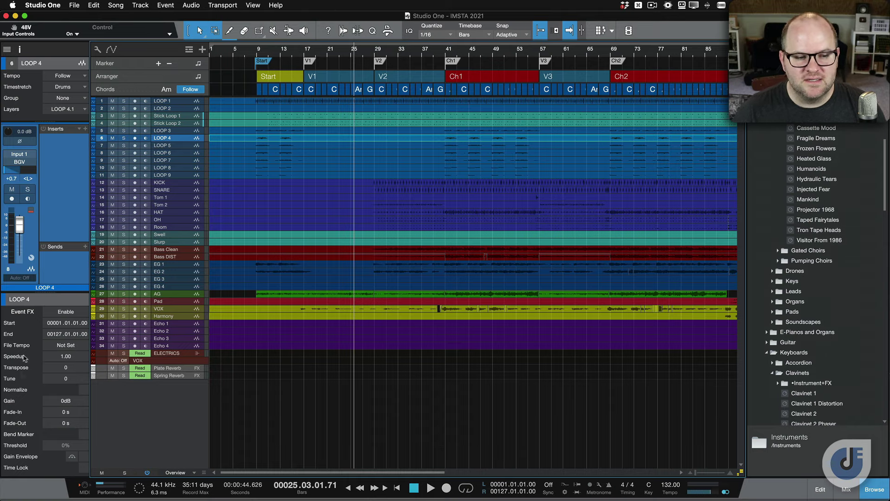
{"action": "left_click", "coordinate": [301, 304]}
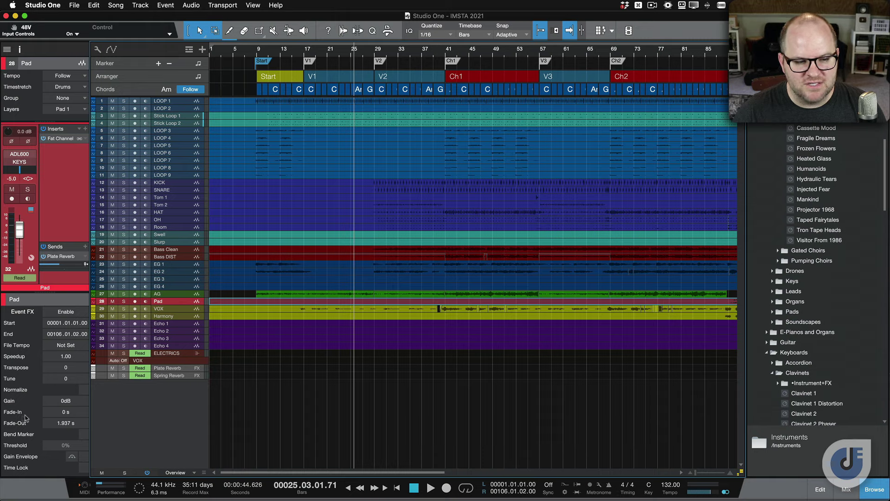
Set the Echo 4 event's file tempo to 103.26 and hide the inspector
{"action": "left_click", "coordinate": [294, 347]}
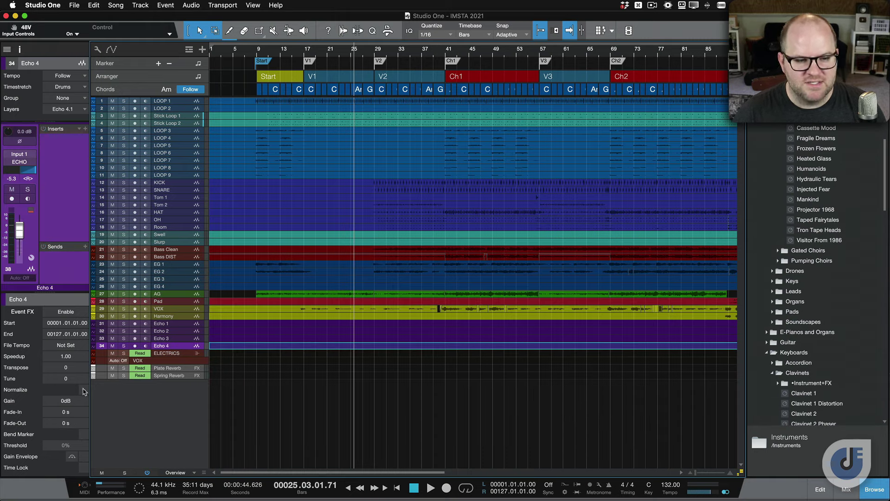
{"action": "left_click", "coordinate": [57, 348]}
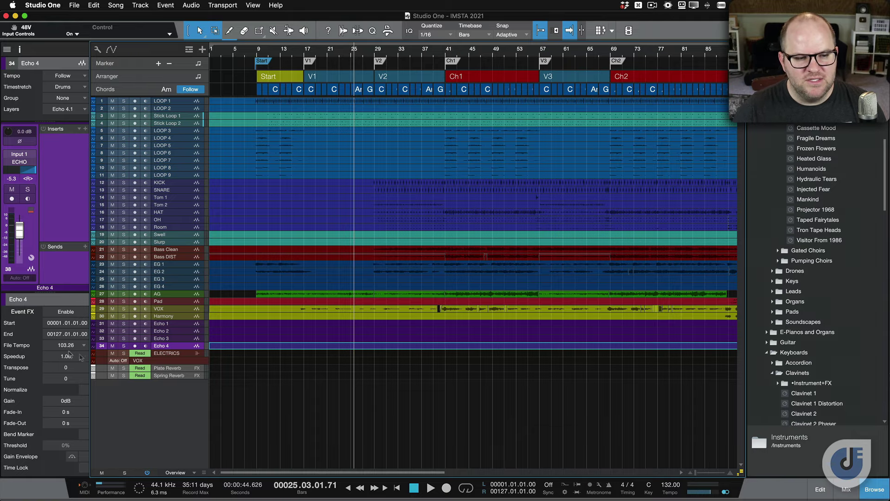
{"action": "key", "text": "F4"}
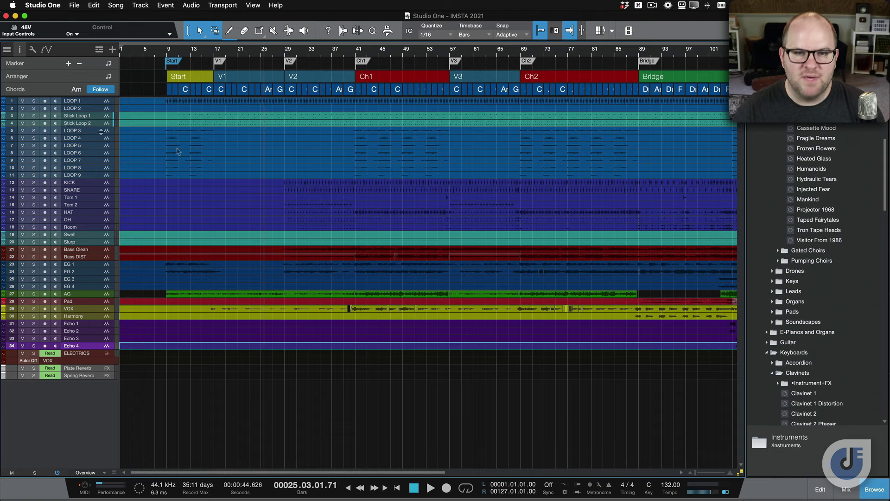
Show the effects list beside the mixing console and select the DRUMS bus channel
{"action": "key", "text": "F6"}
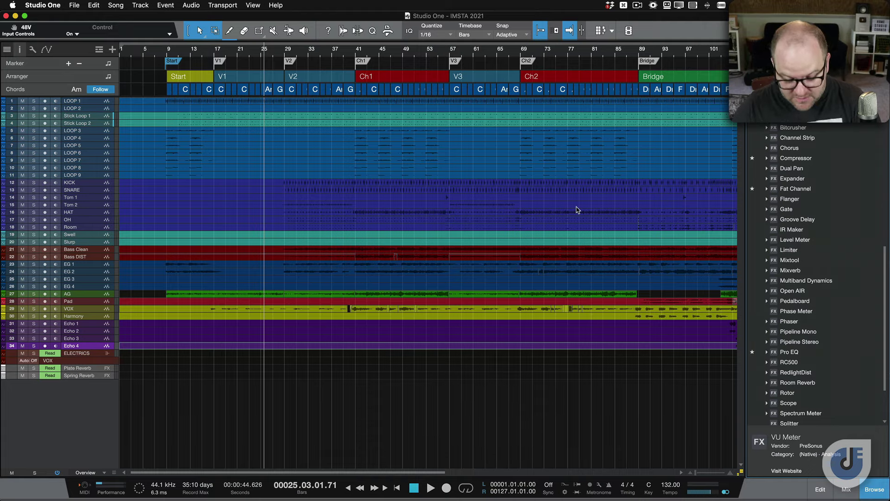
{"action": "key", "text": "F3"}
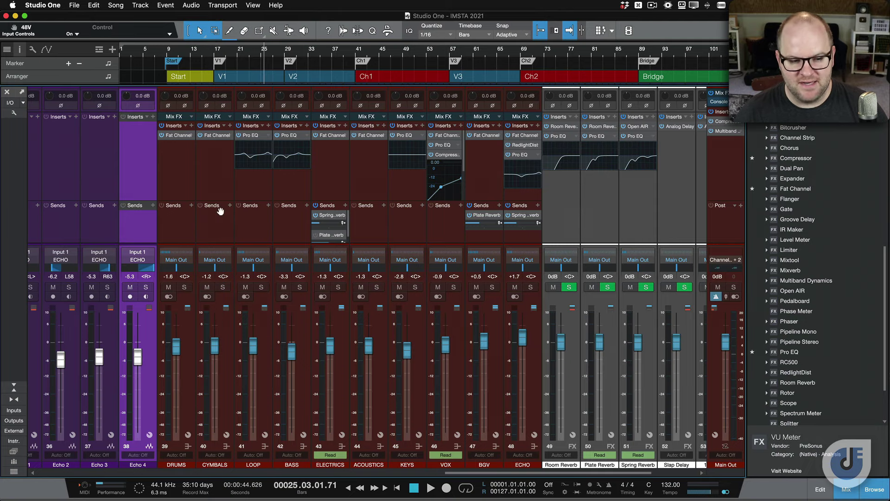
{"action": "left_click", "coordinate": [175, 179]}
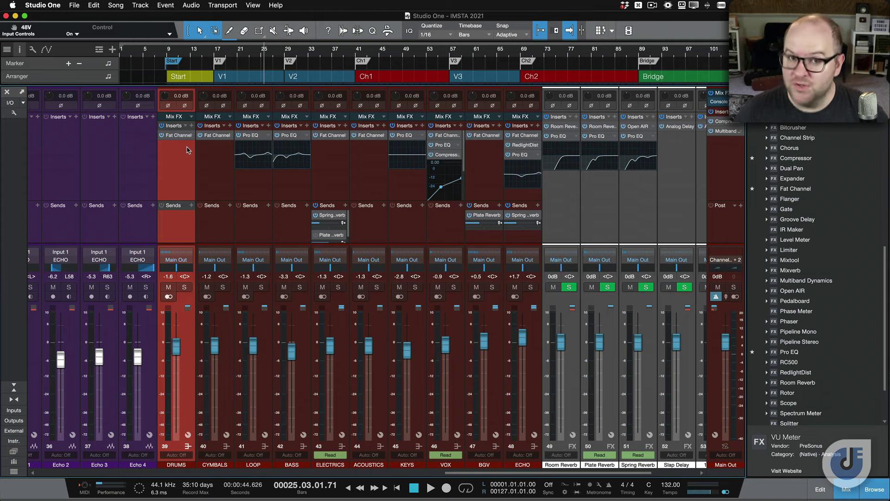
Hide the browser and look through the DRUMS bus insert effects list, expanding the Mastering and EQ folders, without adding an effect
{"action": "key", "text": "F5"}
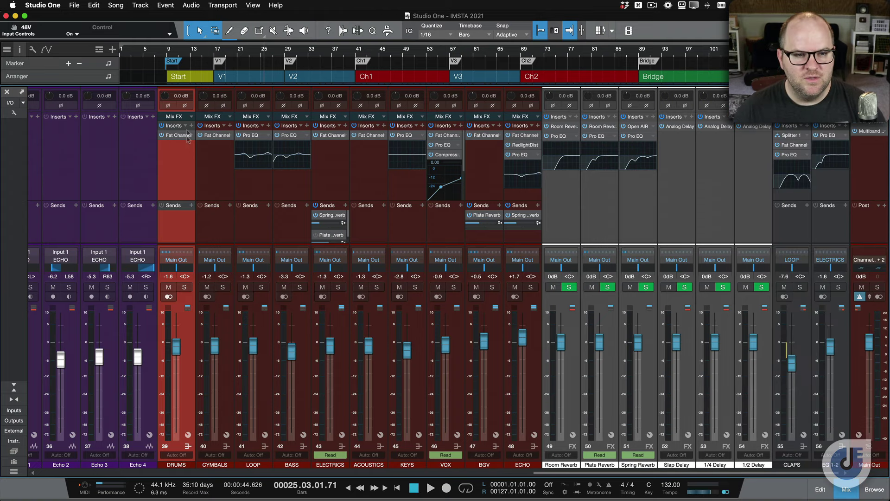
{"action": "left_click", "coordinate": [192, 126]}
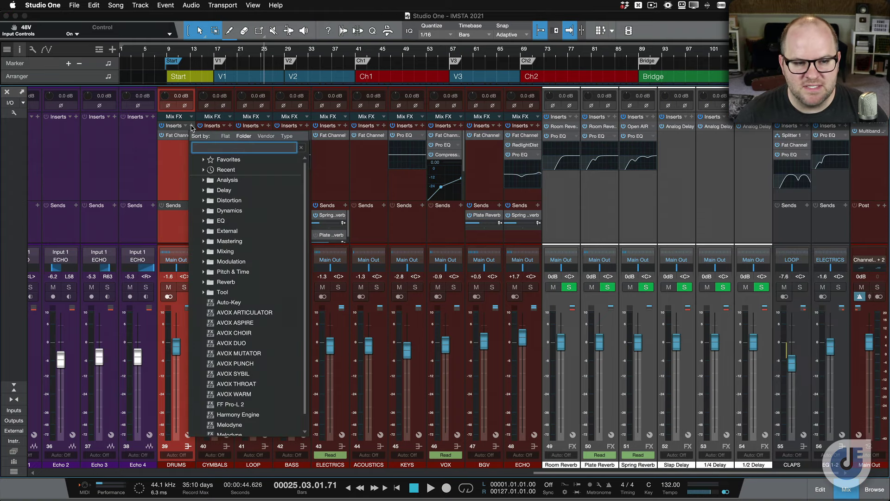
{"action": "scroll", "coordinate": [222, 188], "scroll_direction": "down", "scroll_amount": 2}
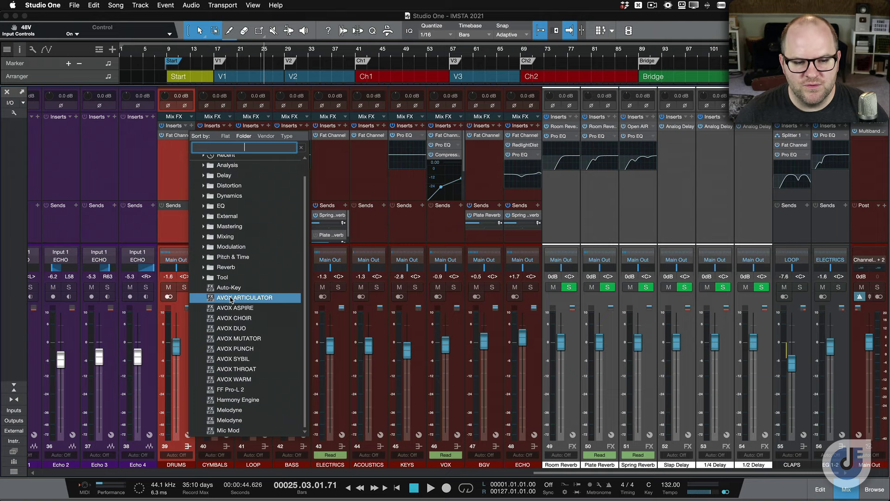
{"action": "scroll", "coordinate": [217, 299], "scroll_direction": "up", "scroll_amount": 2}
{"action": "left_click", "coordinate": [216, 242]}
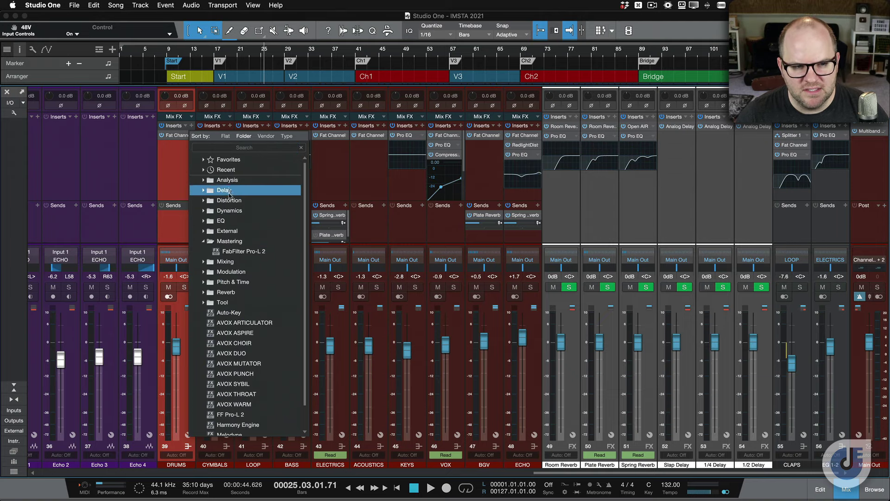
{"action": "left_click", "coordinate": [226, 221]}
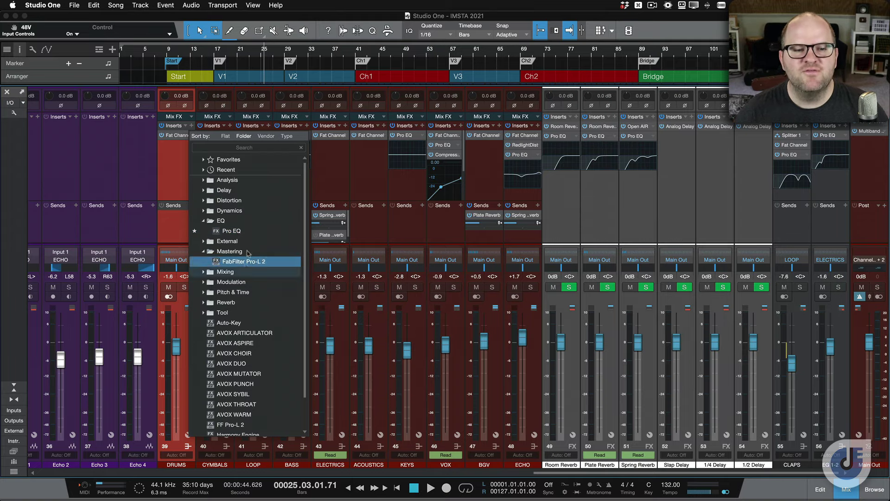
{"action": "left_click", "coordinate": [167, 179]}
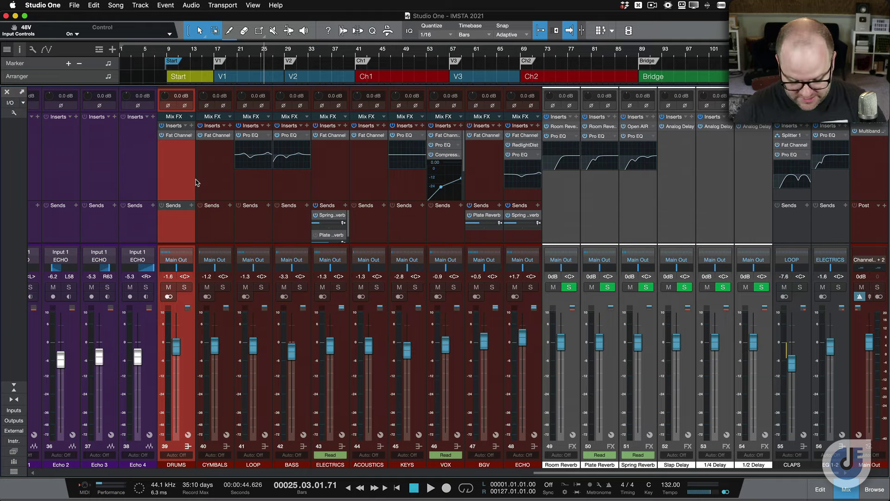
Show the effects list beside the mixing console and make the browser pane narrower
{"action": "key", "text": "F7"}
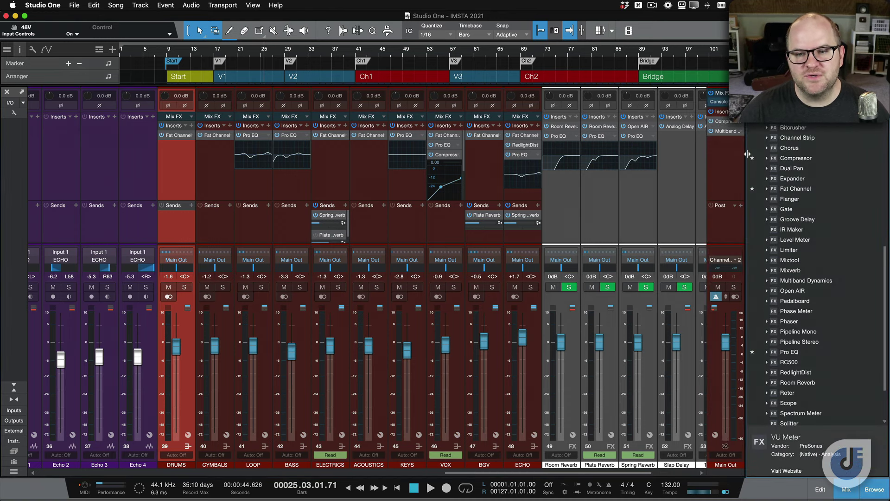
{"action": "left_click_drag", "start_coordinate": [745, 156], "coordinate": [801, 140]}
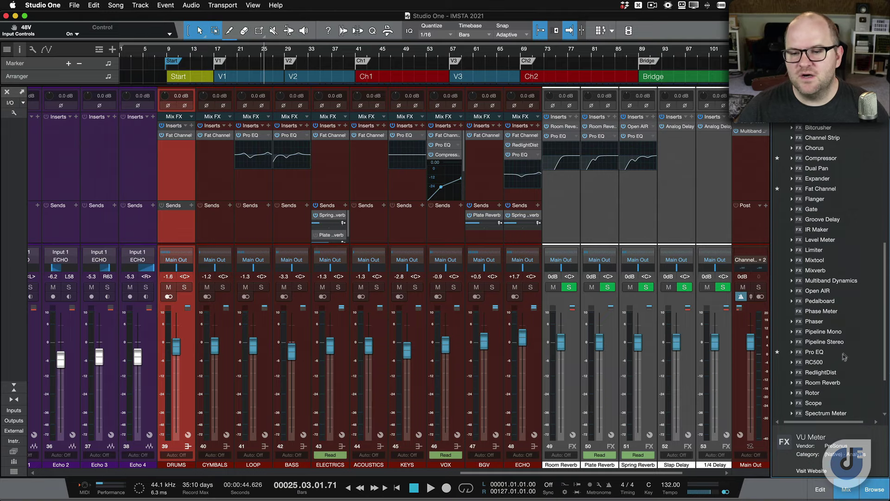
Insert Pro EQ from the effects list on the DRUMS bus channel, close its window and undo the insertion
{"action": "left_click_drag", "start_coordinate": [838, 355], "coordinate": [185, 176]}
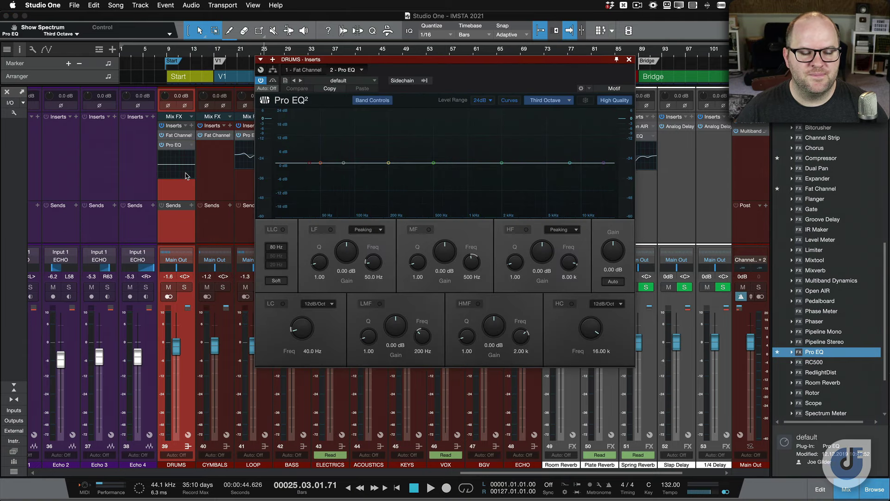
{"action": "left_click", "coordinate": [629, 60]}
{"action": "key", "text": "super+z"}
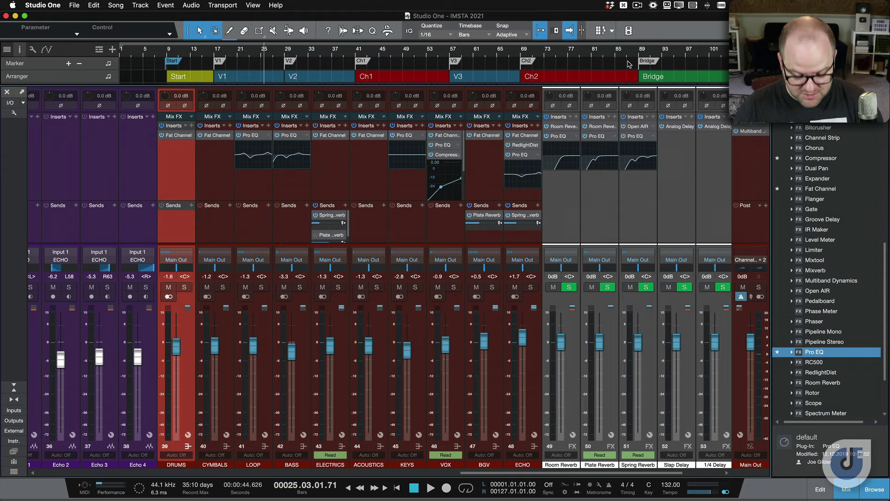
Hide the console and insert the Compressor from the effects list on the KICK track
{"action": "key", "text": "F3"}
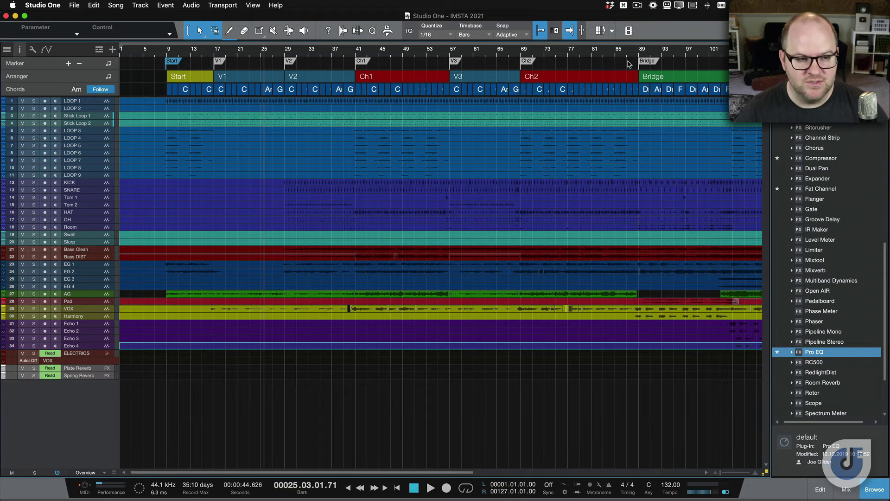
{"action": "left_click", "coordinate": [90, 183]}
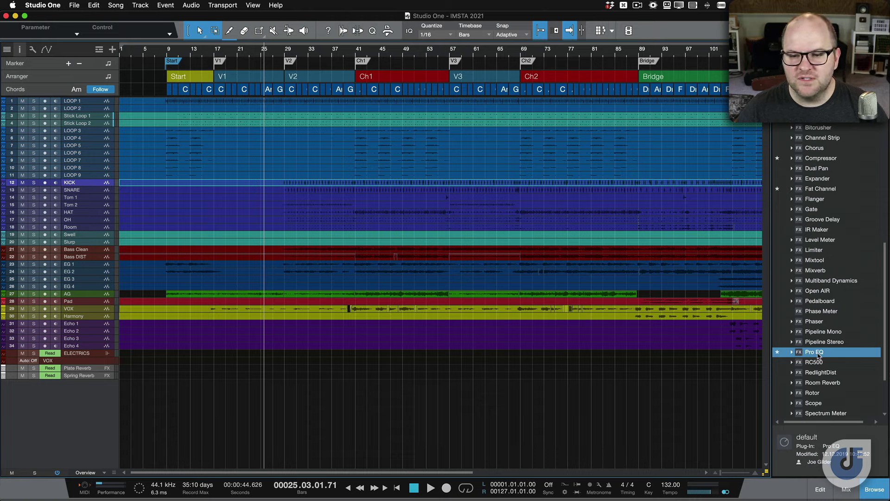
{"action": "scroll", "coordinate": [823, 200], "scroll_direction": "up", "scroll_amount": 3}
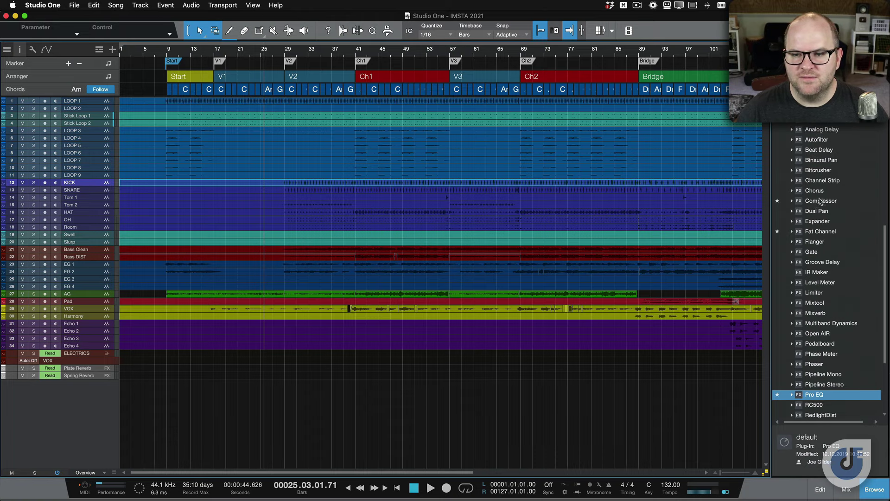
{"action": "left_click_drag", "start_coordinate": [811, 204], "coordinate": [648, 185]}
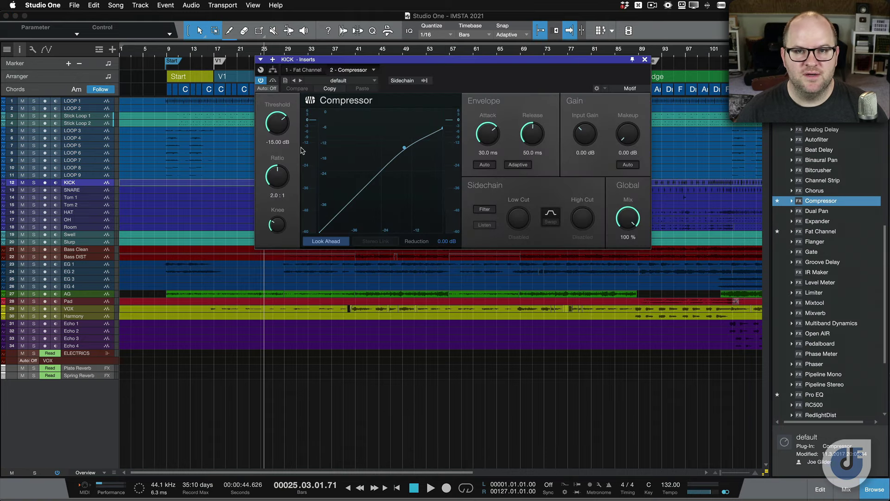
Switch back and forth between the Fat Channel and Compressor inserts of the KICK track, and close the insert window
{"action": "left_click", "coordinate": [308, 70]}
{"action": "left_click", "coordinate": [359, 70]}
{"action": "left_click", "coordinate": [321, 70]}
{"action": "left_click", "coordinate": [362, 69]}
{"action": "left_click", "coordinate": [316, 70]}
{"action": "left_click", "coordinate": [343, 70]}
{"action": "left_click", "coordinate": [306, 70]}
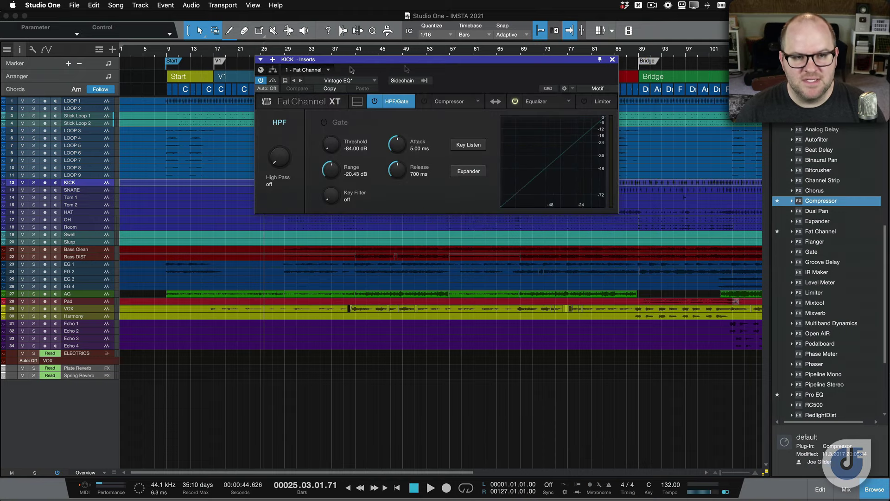
{"action": "left_click", "coordinate": [613, 60]}
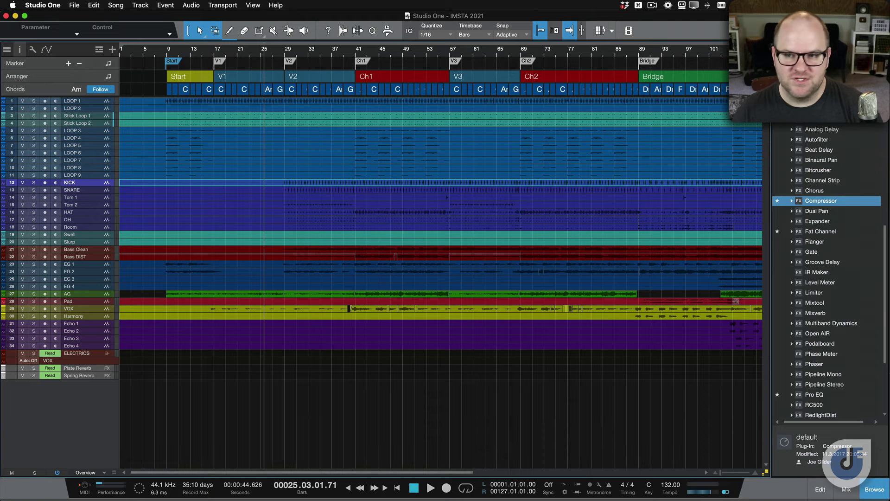
Show the instruments list and create a new track with Presence's Cassette Mood preset from the Digital Choirs folder
{"action": "key", "text": "F6"}
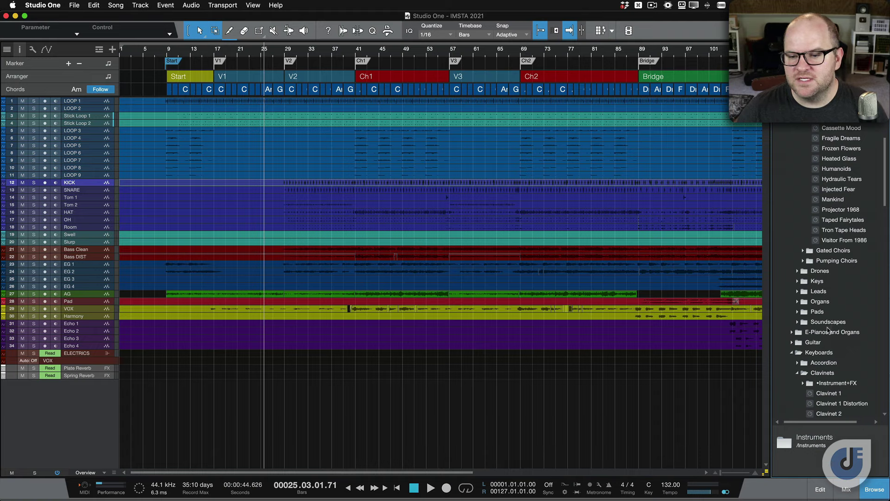
{"action": "scroll", "coordinate": [821, 346], "scroll_direction": "up", "scroll_amount": 10}
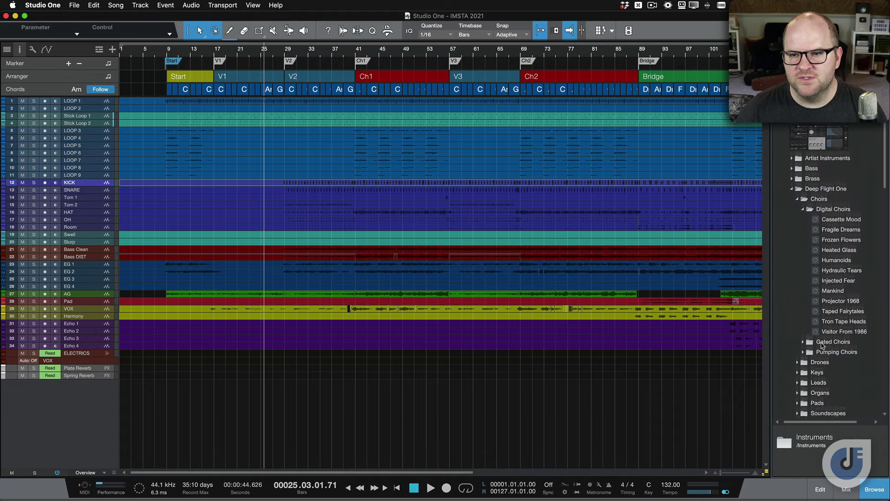
{"action": "scroll", "coordinate": [823, 213], "scroll_direction": "down", "scroll_amount": 1}
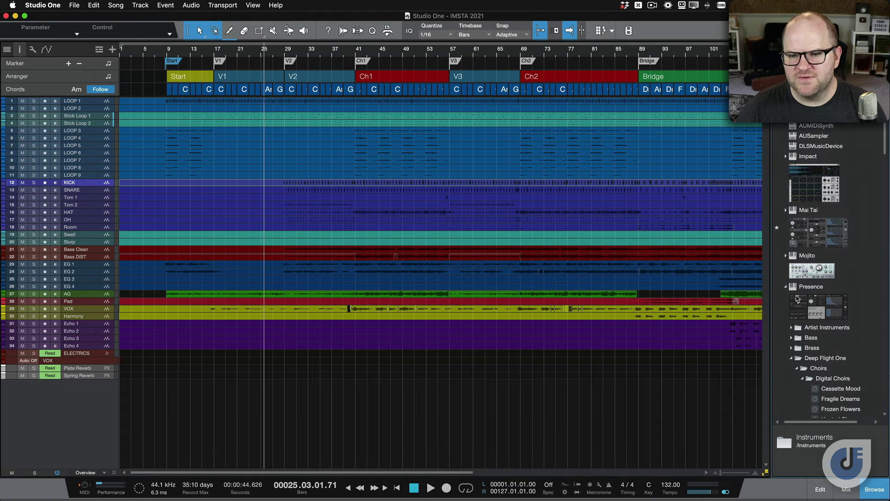
{"action": "left_click", "coordinate": [798, 299]}
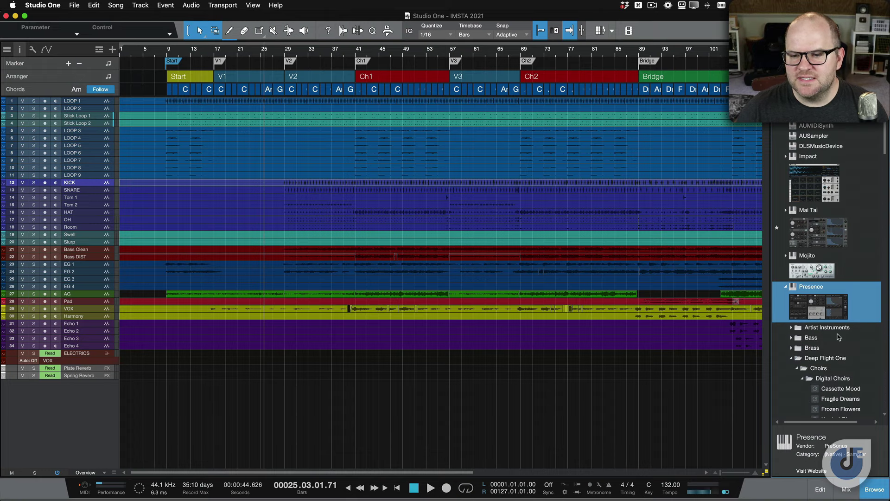
{"action": "scroll", "coordinate": [839, 337], "scroll_direction": "down", "scroll_amount": 5}
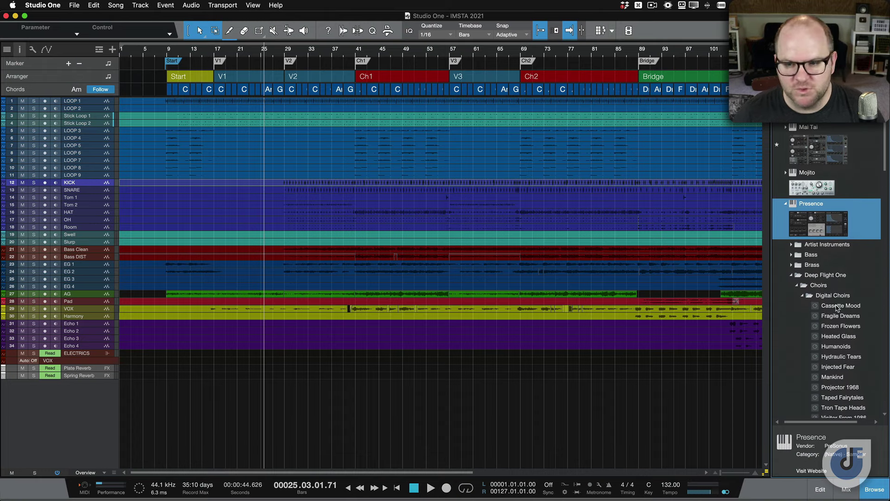
{"action": "left_click", "coordinate": [838, 307]}
{"action": "left_click_drag", "start_coordinate": [854, 307], "coordinate": [555, 405]}
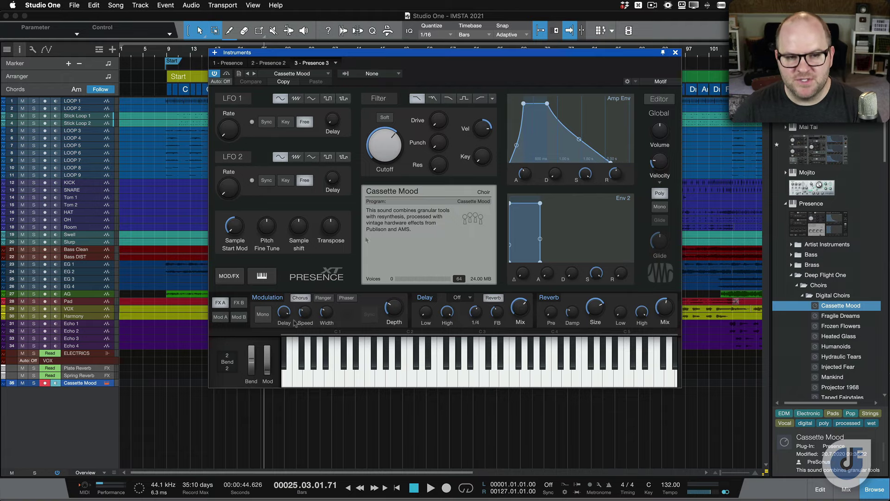
Look through the preset list inside the Presence instrument window and close the list without choosing a preset
{"action": "mouse_move", "coordinate": [404, 166]}
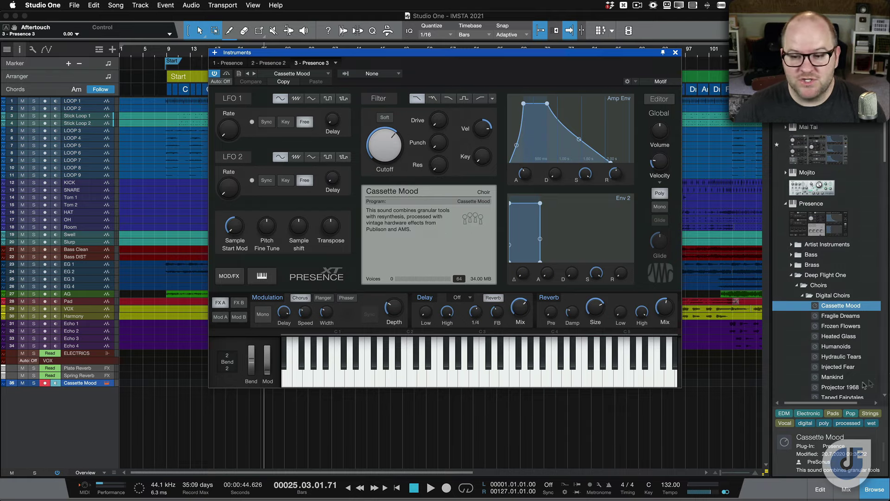
{"action": "left_click", "coordinate": [321, 74]}
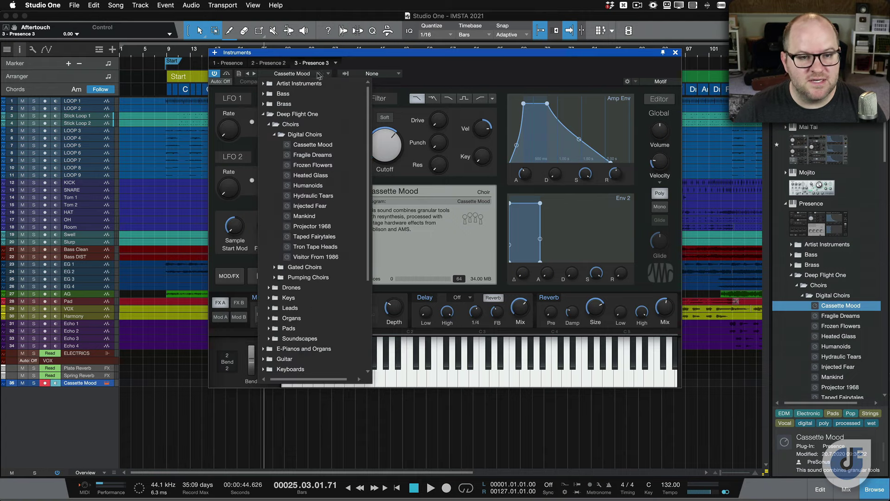
{"action": "left_click", "coordinate": [481, 52]}
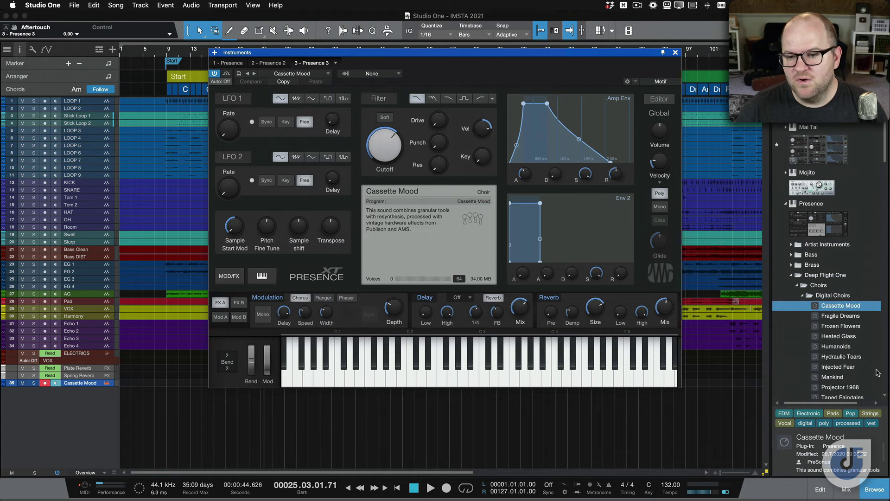
Load the Heated Glass preset from the browser into the open Presence instrument, and replace it with Taped Fairytales
{"action": "scroll", "coordinate": [878, 373], "scroll_direction": "down", "scroll_amount": 6}
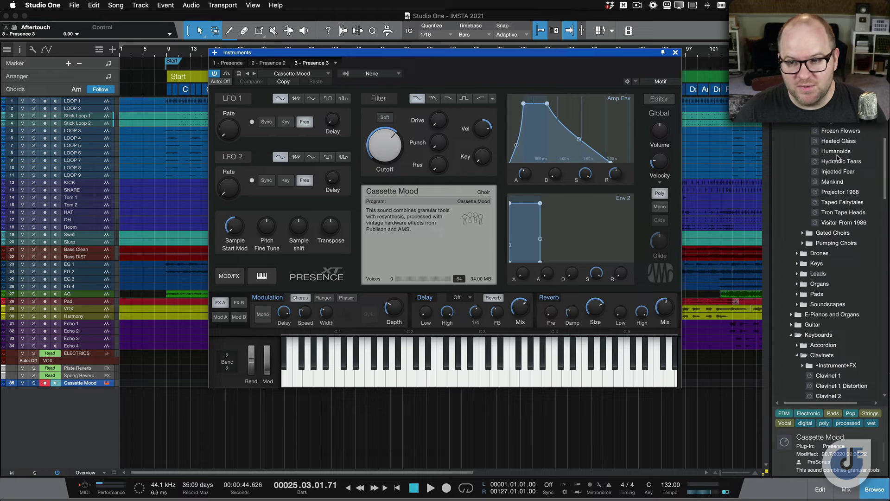
{"action": "left_click_drag", "start_coordinate": [835, 142], "coordinate": [526, 188]}
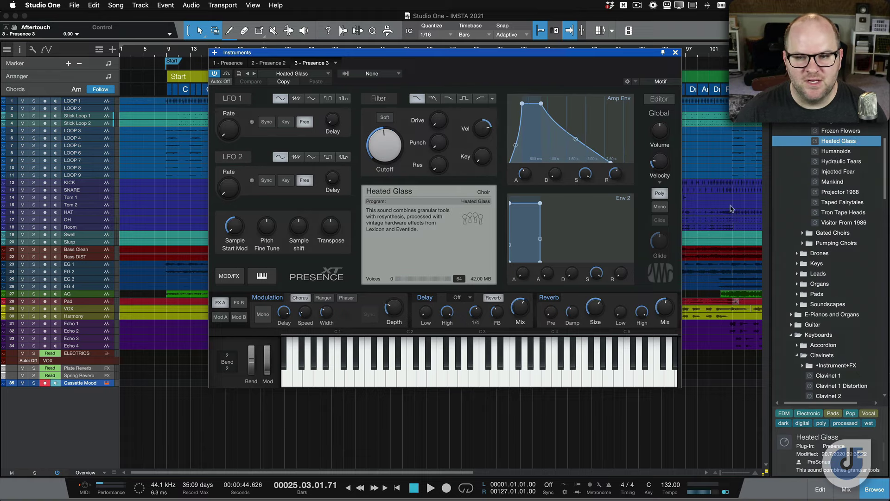
{"action": "left_click_drag", "start_coordinate": [843, 202], "coordinate": [516, 186]}
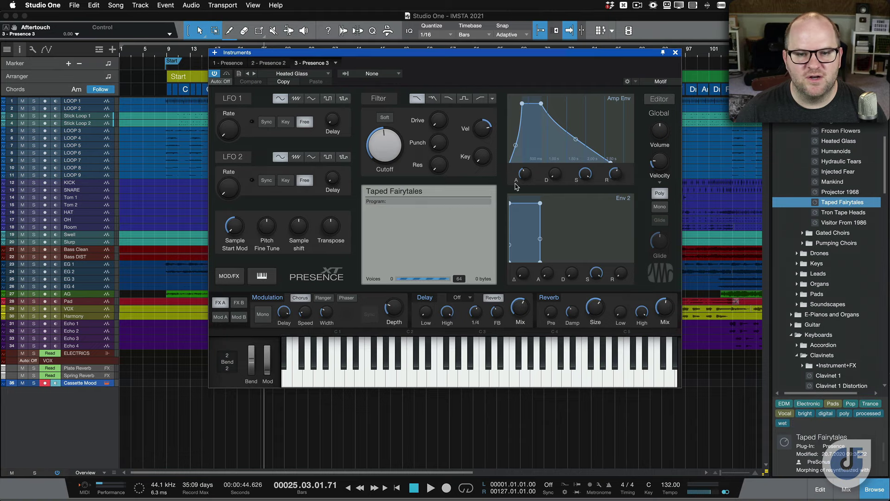
Close the Presence instrument window and show the mixing console beside the effects list
{"action": "left_click", "coordinate": [676, 52]}
{"action": "key", "text": "F3"}
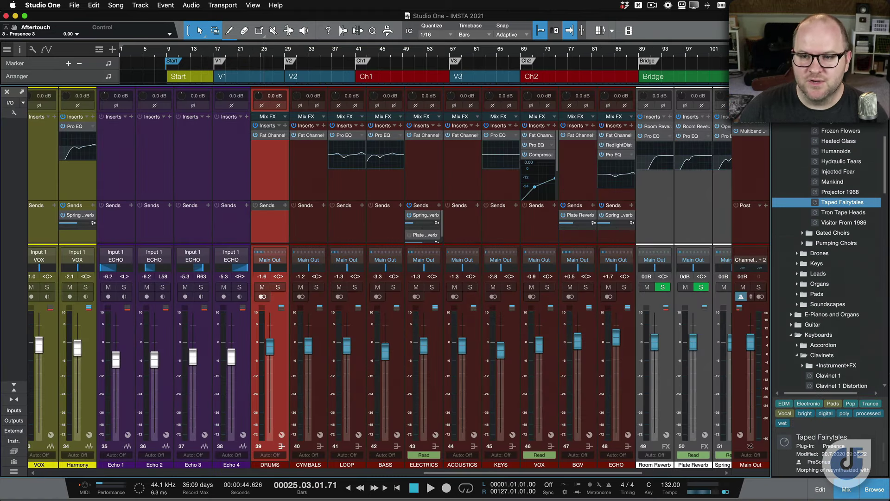
{"action": "key", "text": "F6"}
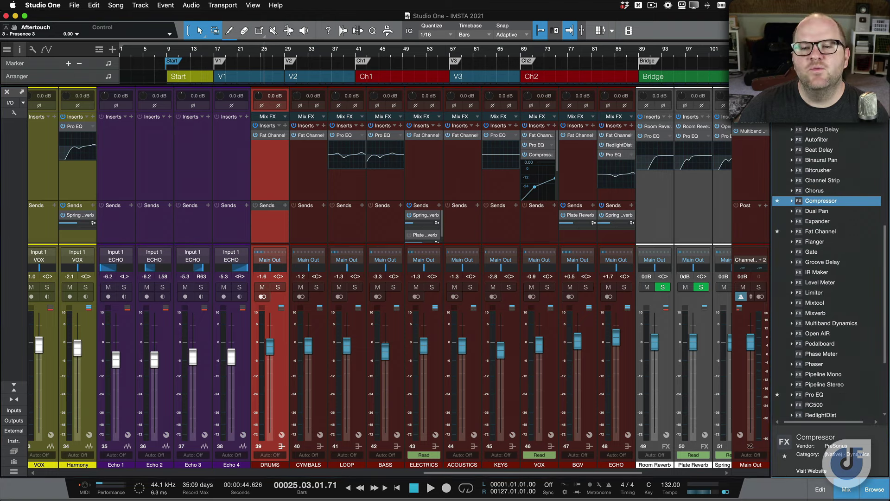
Add a bus channel next to the DRUMS channel and name it ROOM REVERB
{"action": "right_click", "coordinate": [277, 226]}
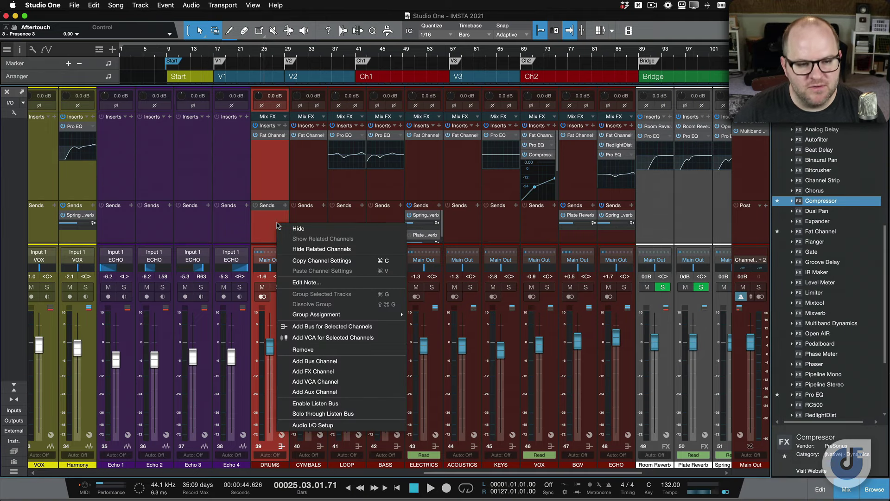
{"action": "left_click", "coordinate": [315, 361]}
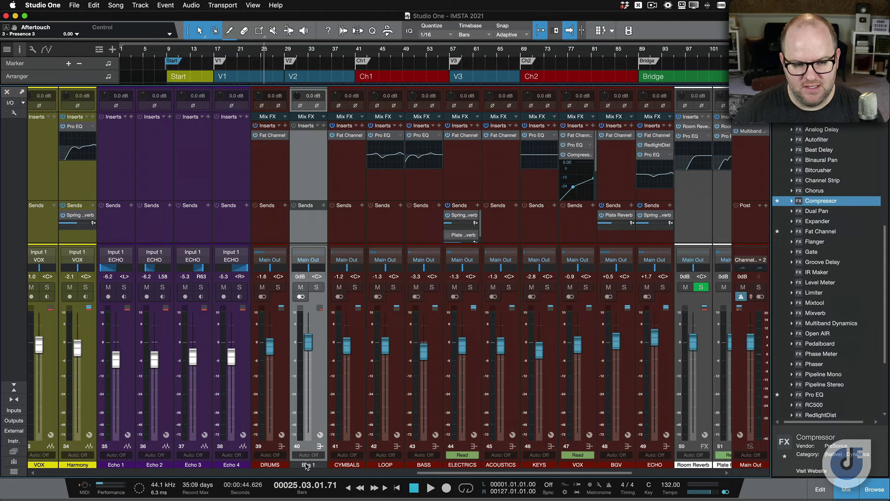
{"action": "double_click", "coordinate": [306, 464]}
{"action": "type", "text": "ROOM REVERB"}
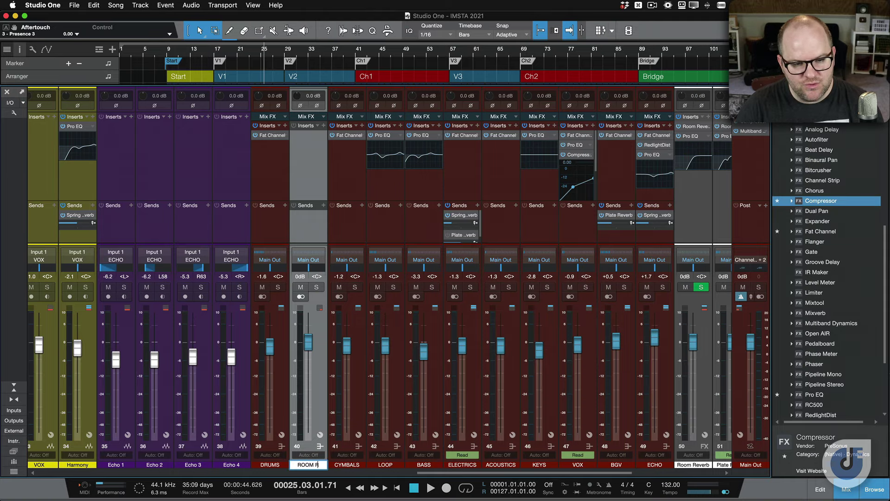
{"action": "key", "text": "Return"}
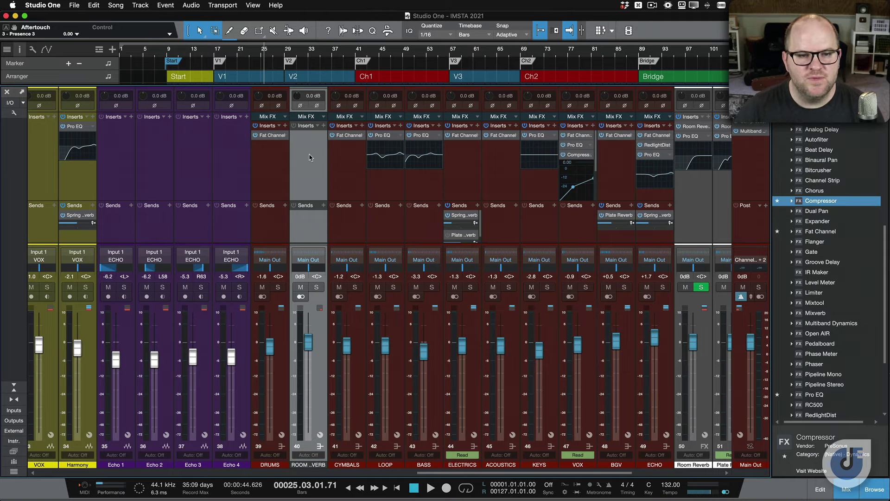
Search the inserts of the ROOM REVERB bus for "rev", insert Room Reverb and close its window
{"action": "left_click", "coordinate": [324, 126]}
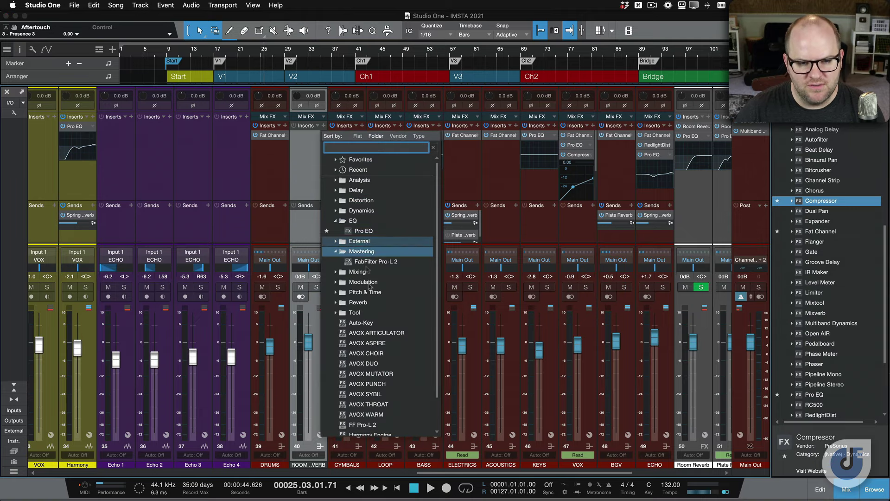
{"action": "type", "text": "rev"}
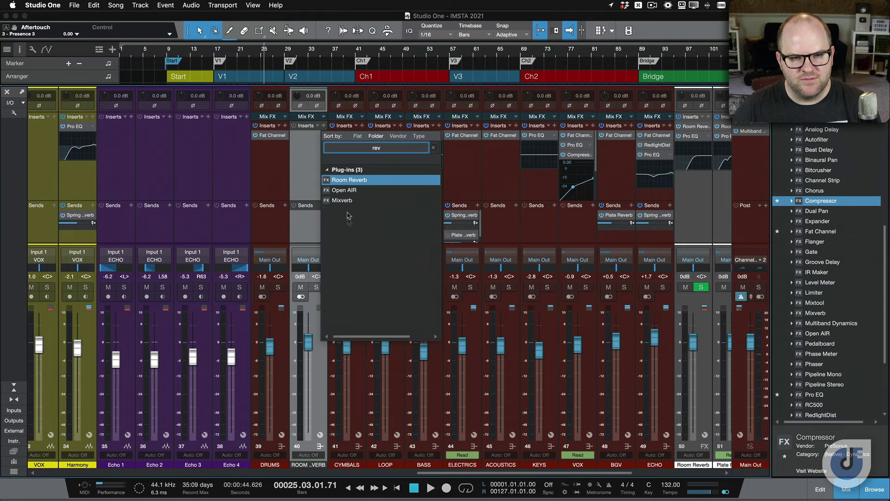
{"action": "left_click", "coordinate": [349, 180]}
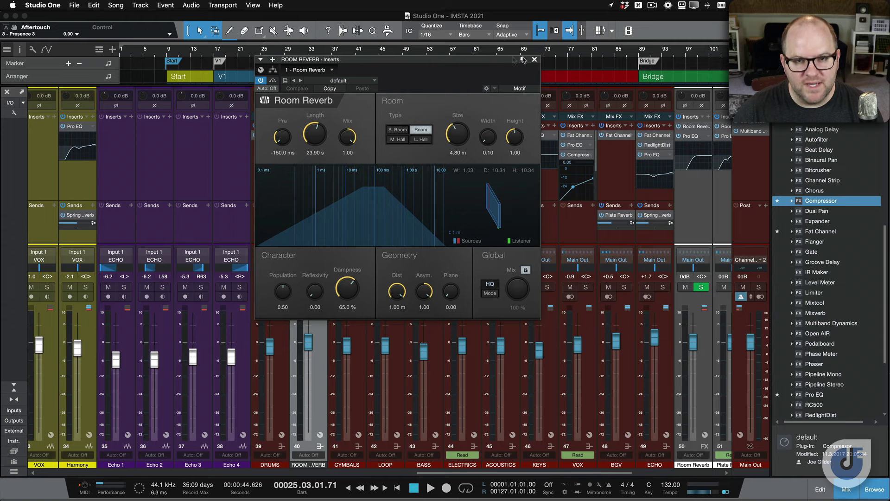
{"action": "left_click", "coordinate": [535, 59]}
Add a send from the DRUMS channel to the ROOM REVERB bus and set its level to -2.9 dB
{"action": "left_click", "coordinate": [272, 231]}
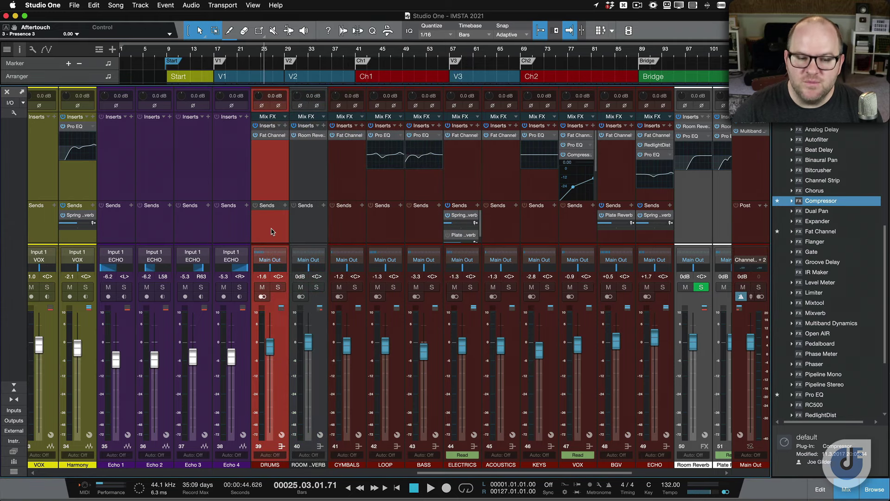
{"action": "left_click", "coordinate": [285, 206]}
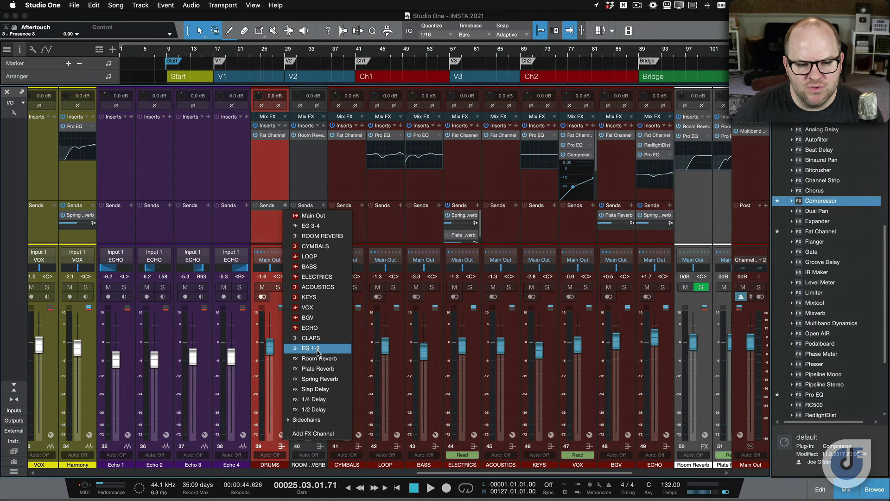
{"action": "left_click", "coordinate": [319, 236]}
{"action": "left_click_drag", "start_coordinate": [279, 223], "coordinate": [277, 228]}
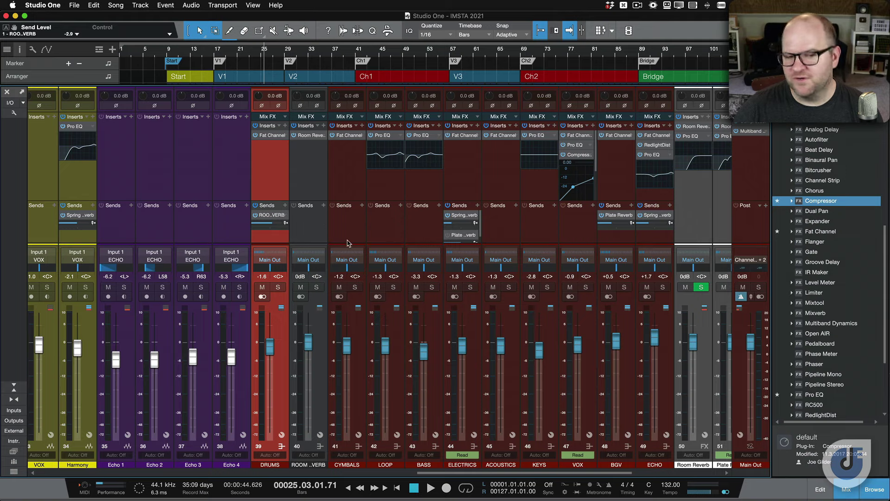
Undo the DRUMS send, the Room Reverb insert and the creation of the ROOM REVERB bus channel
{"action": "key", "text": "super+z"}
{"action": "key", "text": "super+z"}
{"action": "key", "text": "super+z"}
{"action": "key", "text": "super+z"}
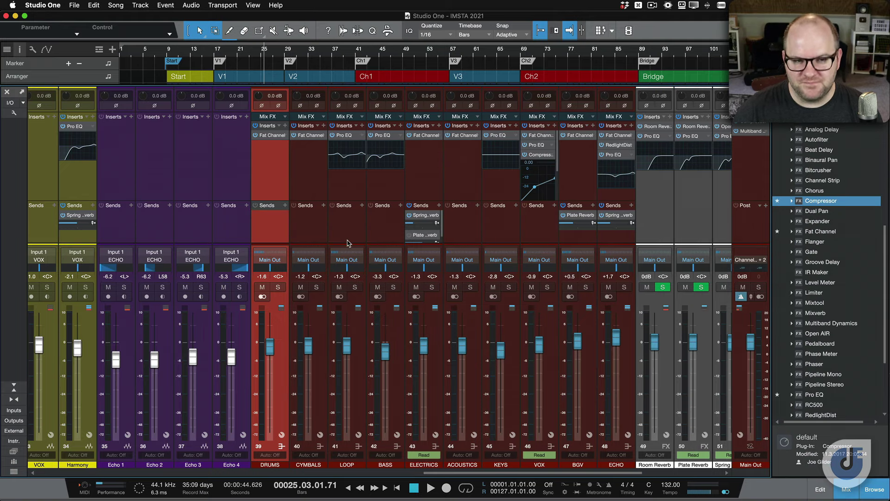
Add the Room Reverb preset Medium Studio from the browser to the DRUMS channel's sends and close the effect window
{"action": "left_click", "coordinate": [308, 175]}
{"action": "left_click", "coordinate": [279, 175]}
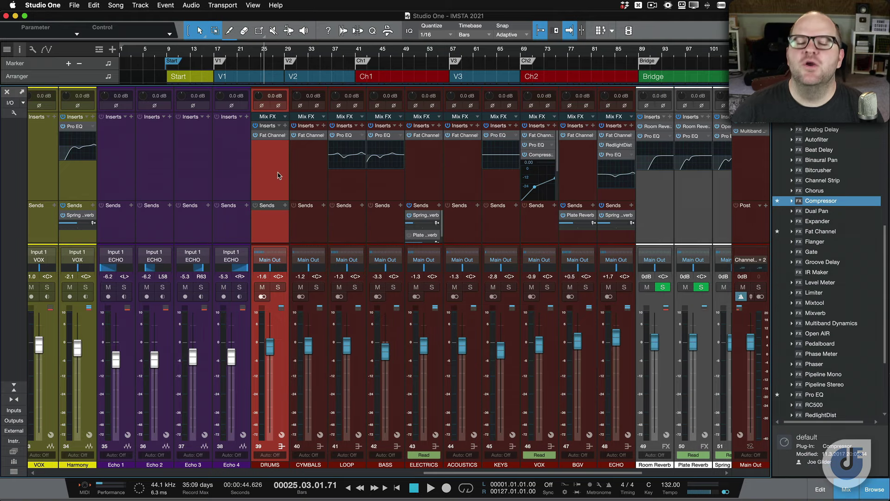
{"action": "scroll", "coordinate": [837, 240], "scroll_direction": "down", "scroll_amount": 5}
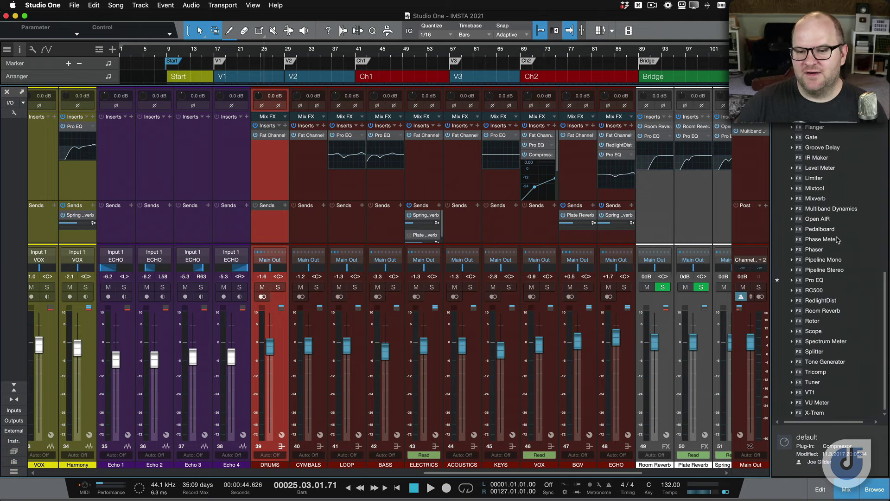
{"action": "double_click", "coordinate": [809, 312]}
{"action": "scroll", "coordinate": [837, 347], "scroll_direction": "down", "scroll_amount": 10}
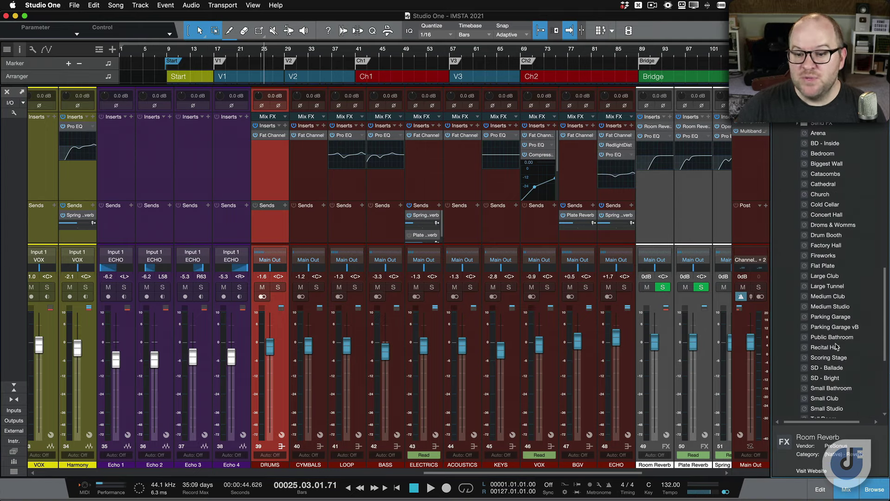
{"action": "scroll", "coordinate": [837, 347], "scroll_direction": "down", "scroll_amount": 7}
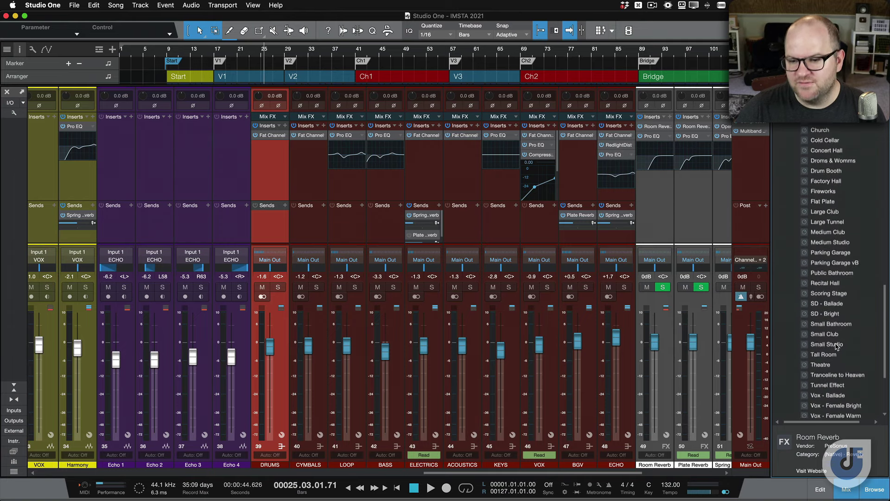
{"action": "scroll", "coordinate": [837, 347], "scroll_direction": "down", "scroll_amount": 1}
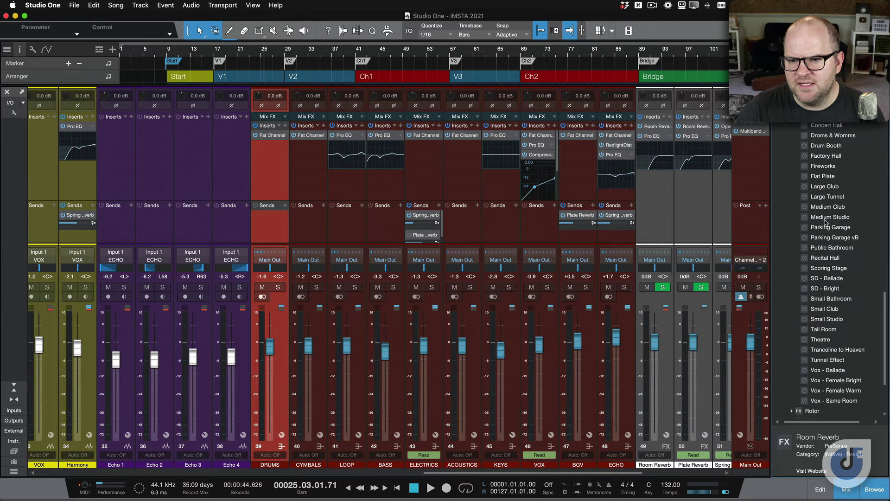
{"action": "left_click_drag", "start_coordinate": [825, 220], "coordinate": [263, 220]}
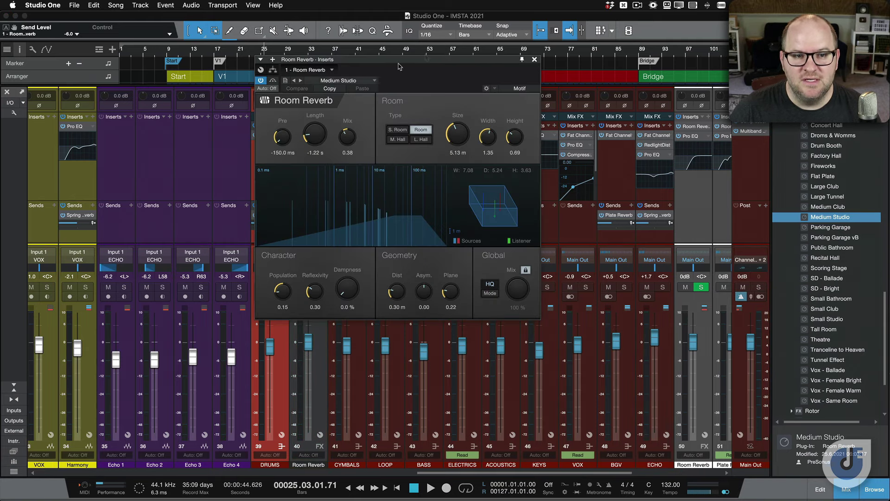
{"action": "left_click", "coordinate": [535, 60]}
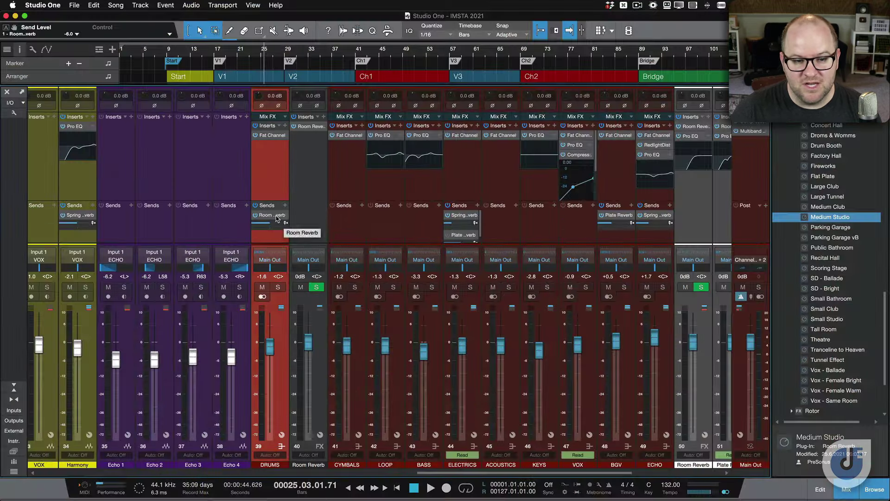
Select the new Room Reverb FX channel, then undo its creation together with the DRUMS send
{"action": "left_click", "coordinate": [574, 185]}
{"action": "left_click", "coordinate": [434, 186]}
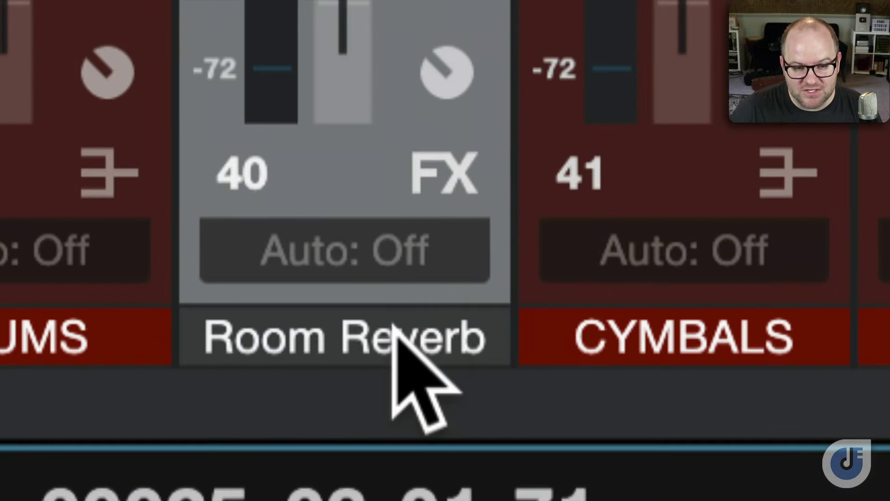
{"action": "left_click", "coordinate": [316, 463]}
{"action": "left_click", "coordinate": [310, 233]}
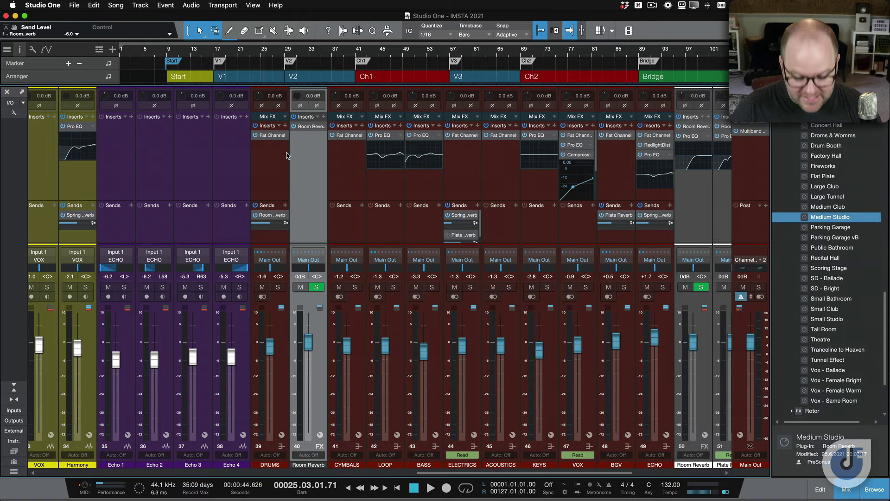
{"action": "key", "text": "super+z"}
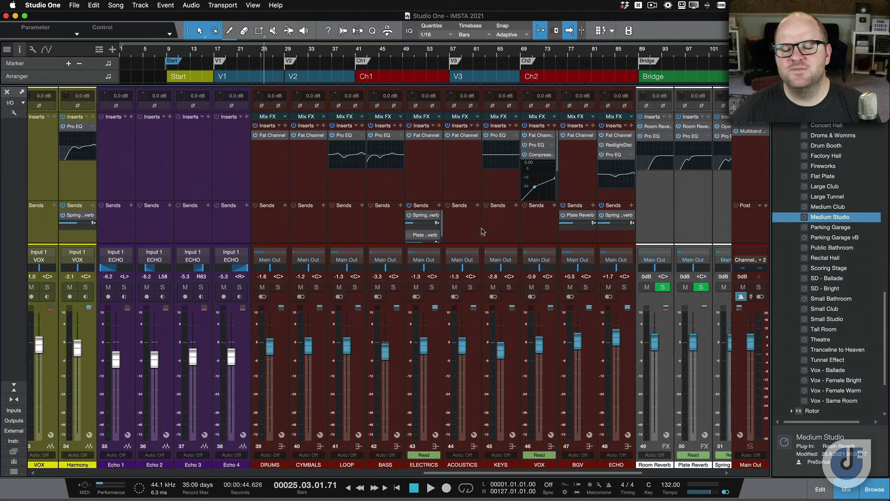
Select all channels from LOOP 1 through LOOP 9 and try moving their volume faders and pans together
{"action": "left_click", "coordinate": [276, 235]}
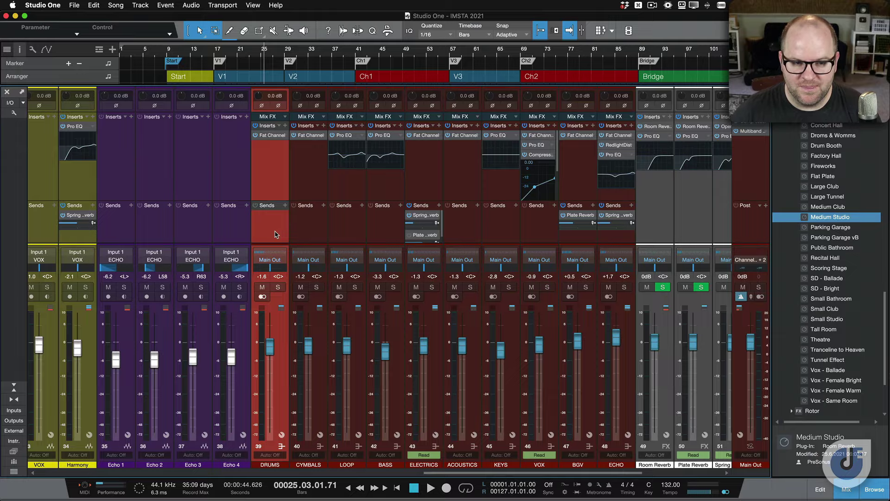
{"action": "scroll", "coordinate": [275, 234], "scroll_direction": "left", "scroll_amount": 10}
{"action": "scroll", "coordinate": [275, 234], "scroll_direction": "left", "scroll_amount": 6}
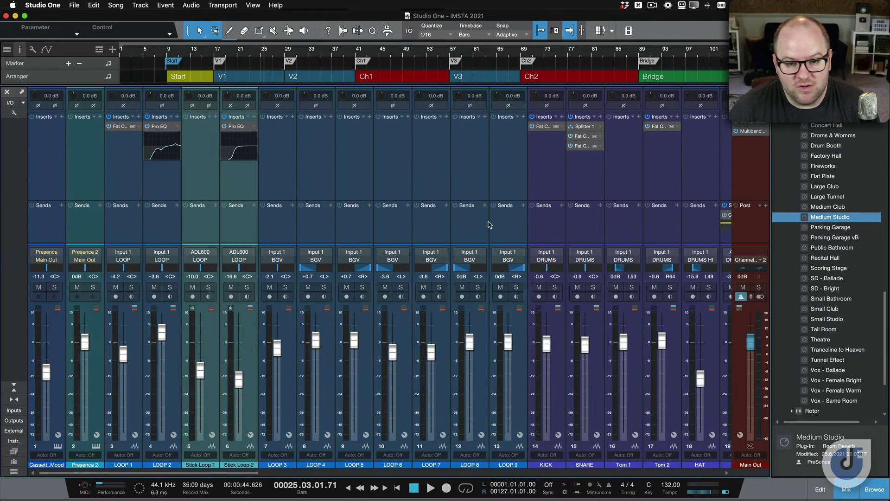
{"action": "left_click", "coordinate": [496, 226]}
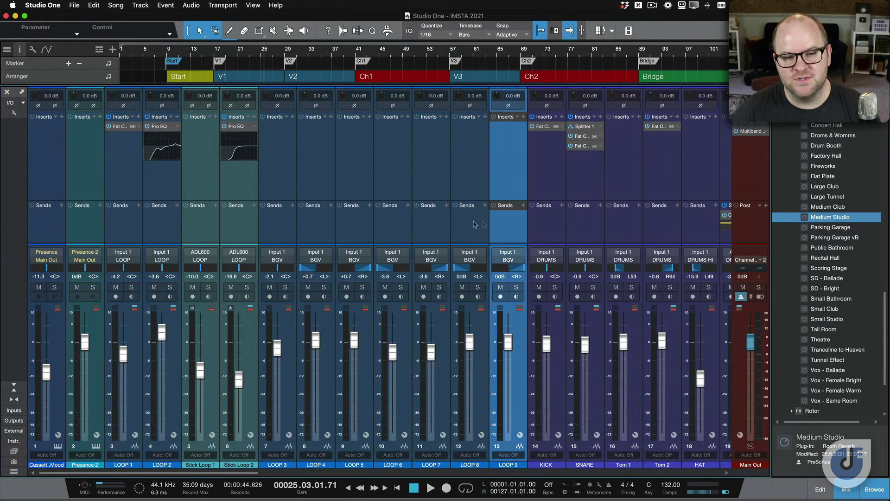
{"action": "left_click", "coordinate": [286, 232]}
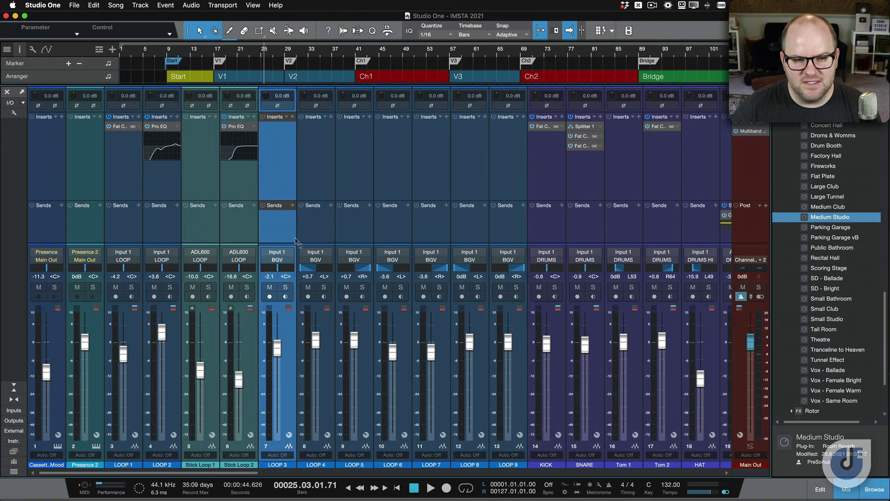
{"action": "left_click", "coordinate": [506, 221]}
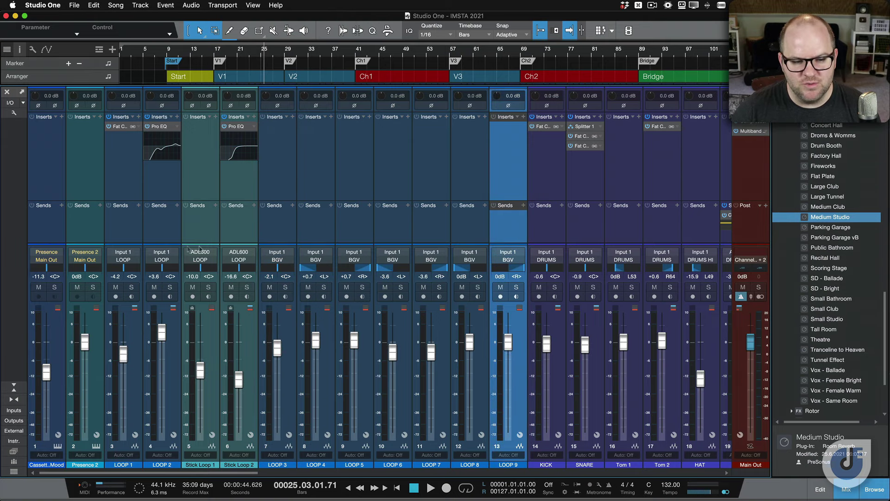
{"action": "left_click", "coordinate": [118, 235], "text": "shift"}
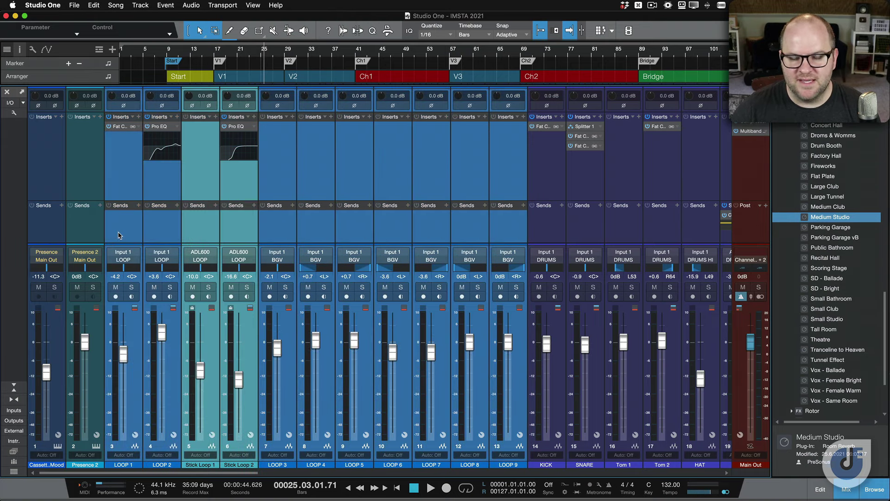
{"action": "left_click", "coordinate": [120, 235]}
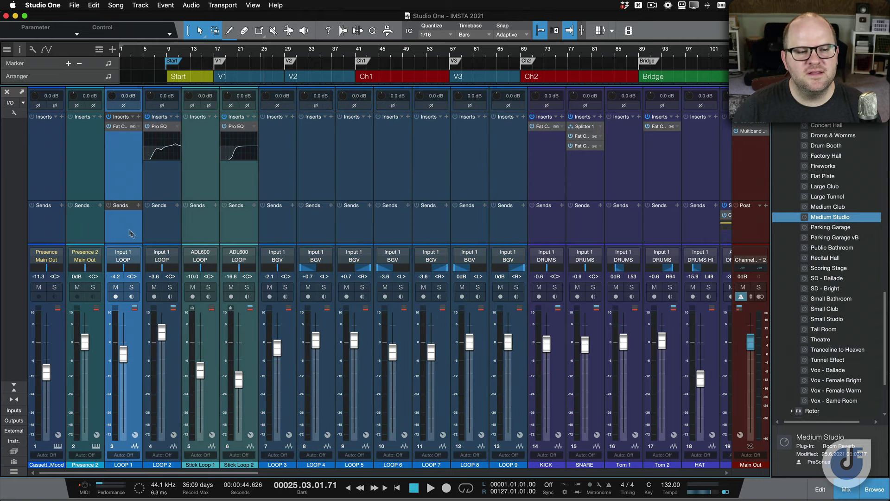
{"action": "left_click", "coordinate": [522, 232], "text": "shift"}
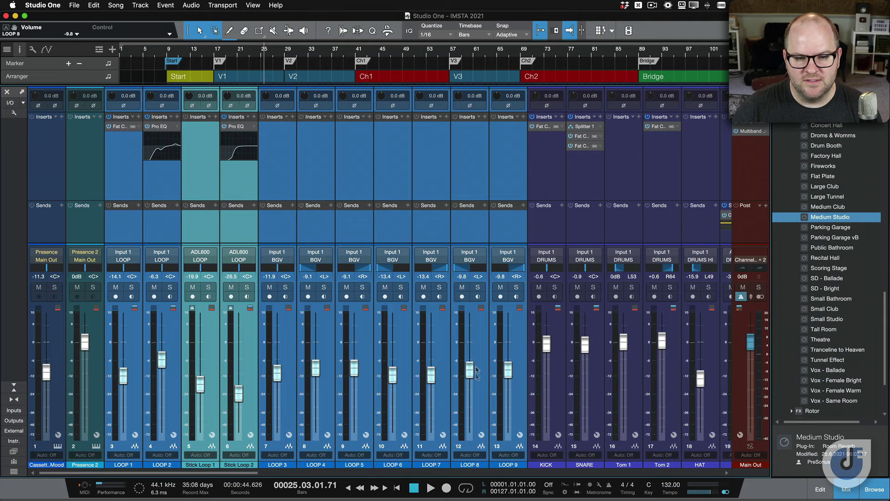
{"action": "left_click_drag", "start_coordinate": [477, 371], "coordinate": [468, 349]}
{"action": "left_click_drag", "start_coordinate": [461, 274], "coordinate": [425, 273]}
Insert the PreSonus Dual Pan effect from the browser on all the selected loop channels at once
{"action": "scroll", "coordinate": [451, 370], "scroll_direction": "up", "scroll_amount": 5}
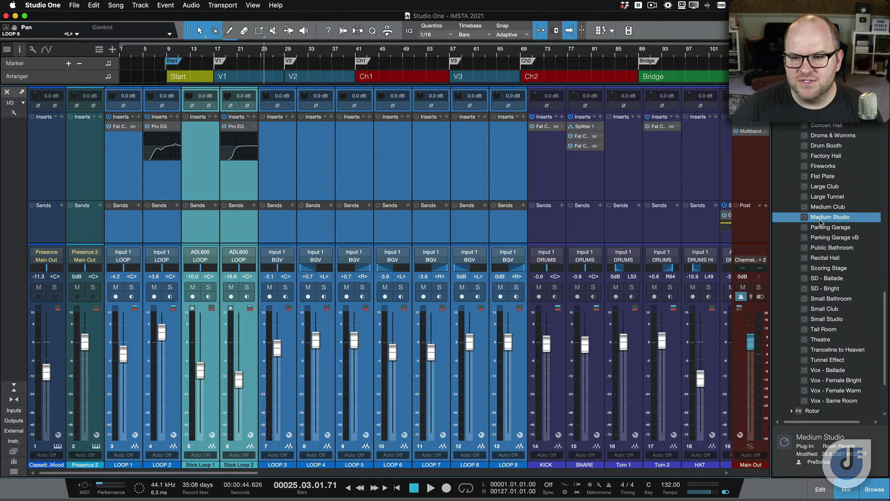
{"action": "scroll", "coordinate": [839, 188], "scroll_direction": "up", "scroll_amount": 4}
{"action": "scroll", "coordinate": [840, 190], "scroll_direction": "up", "scroll_amount": 6}
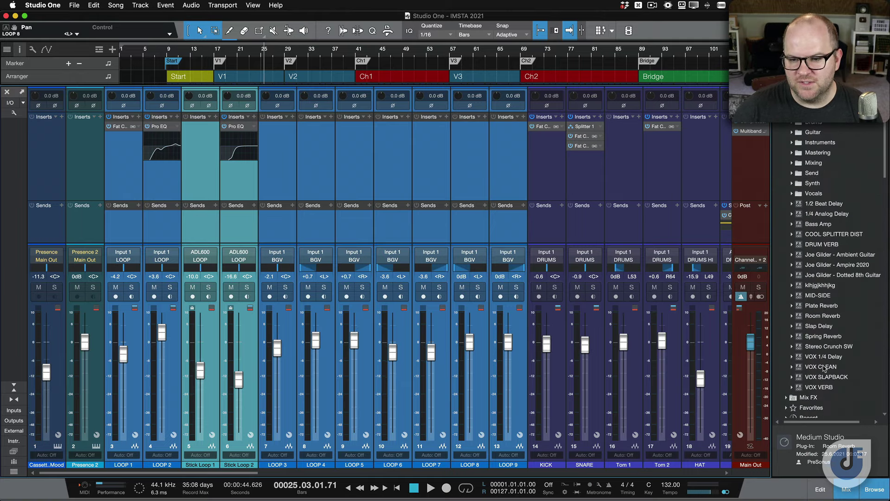
{"action": "scroll", "coordinate": [824, 369], "scroll_direction": "down", "scroll_amount": 9}
{"action": "left_click_drag", "start_coordinate": [811, 250], "coordinate": [483, 235]}
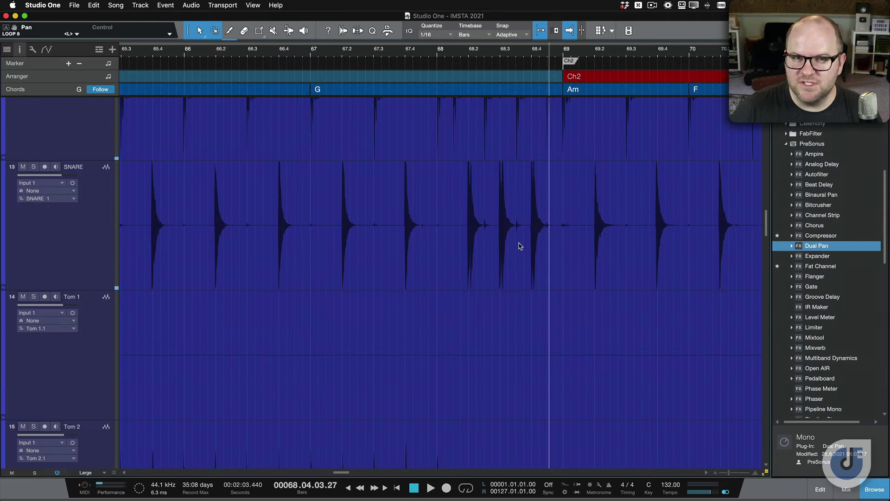
Select the SNARE event and play the passage from about bar 66.2 through the snare fill before Ch2
{"action": "left_click", "coordinate": [485, 260]}
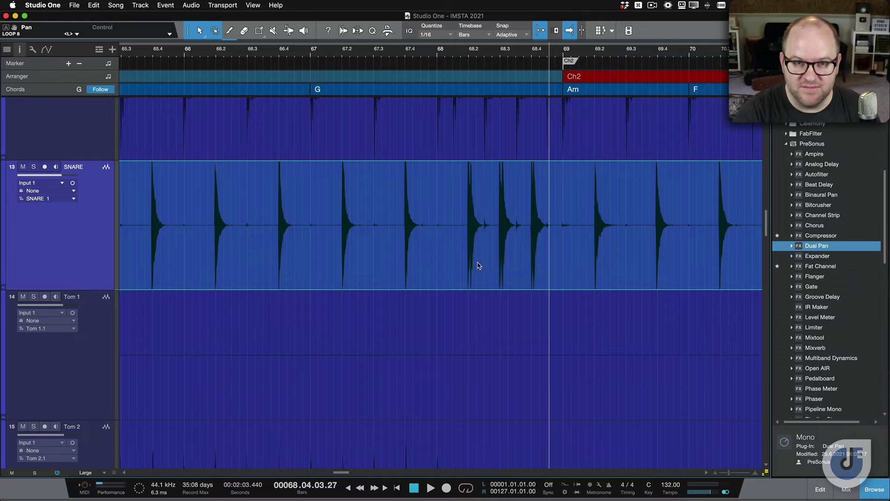
{"action": "left_click", "coordinate": [218, 55]}
{"action": "key", "text": "space"}
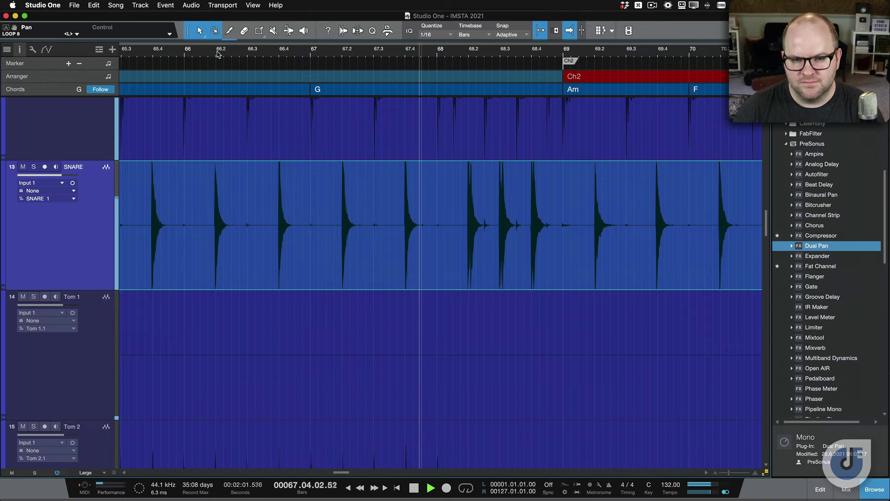
{"action": "key", "text": "space"}
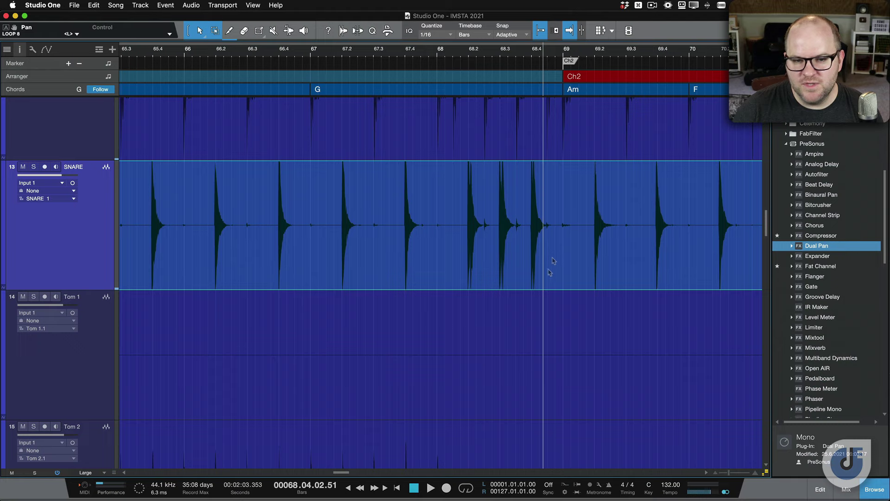
Split the SNARE event at 68.01.04.00 and 69.01.04.00 to isolate the three-hit fill, and select that piece
{"action": "left_click", "coordinate": [498, 306]}
{"action": "left_click", "coordinate": [467, 246]}
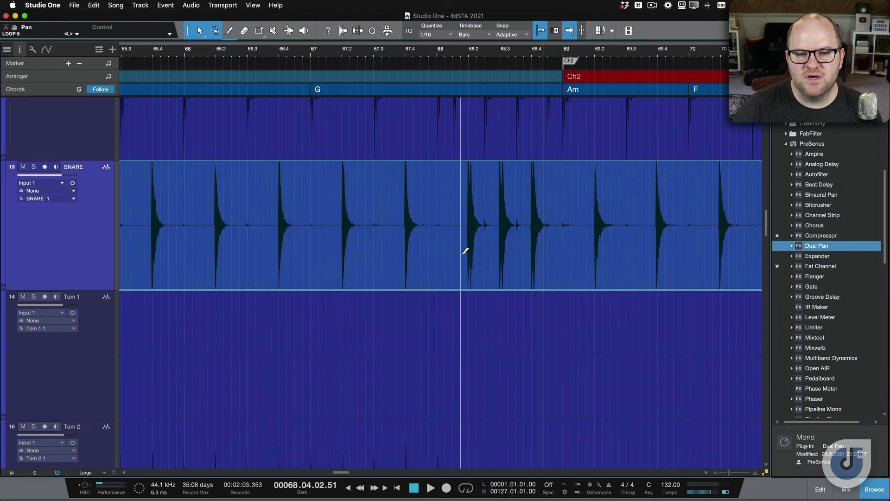
{"action": "left_click", "coordinate": [465, 249], "text": "alt"}
{"action": "left_click", "coordinate": [589, 276], "text": "alt"}
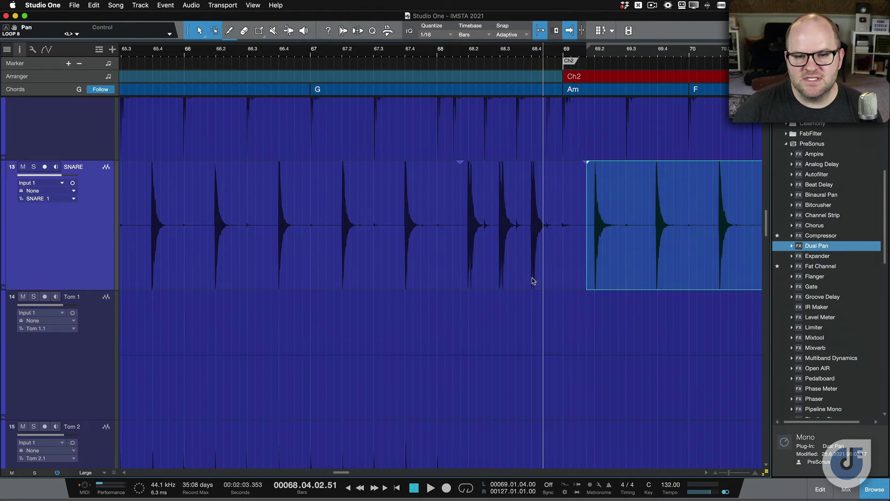
{"action": "left_click", "coordinate": [535, 280]}
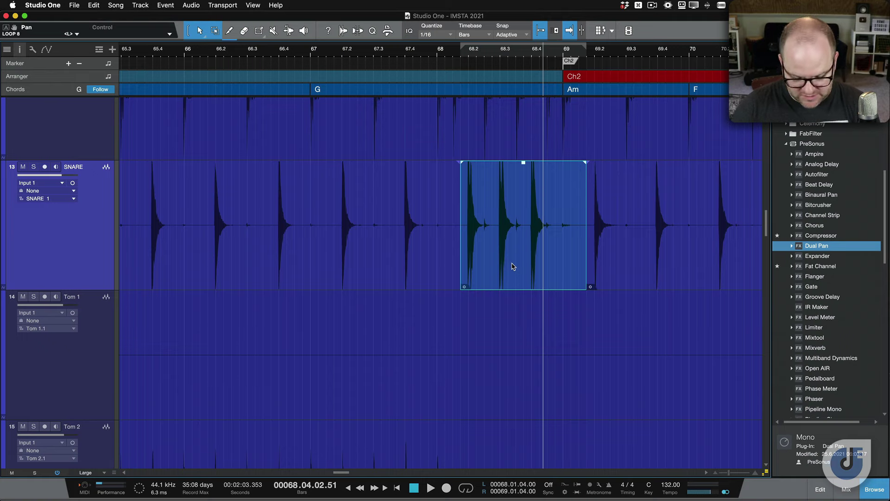
Show the inspector, enlarge its event section and enable Event FX for the isolated snare fill
{"action": "key", "text": "F4"}
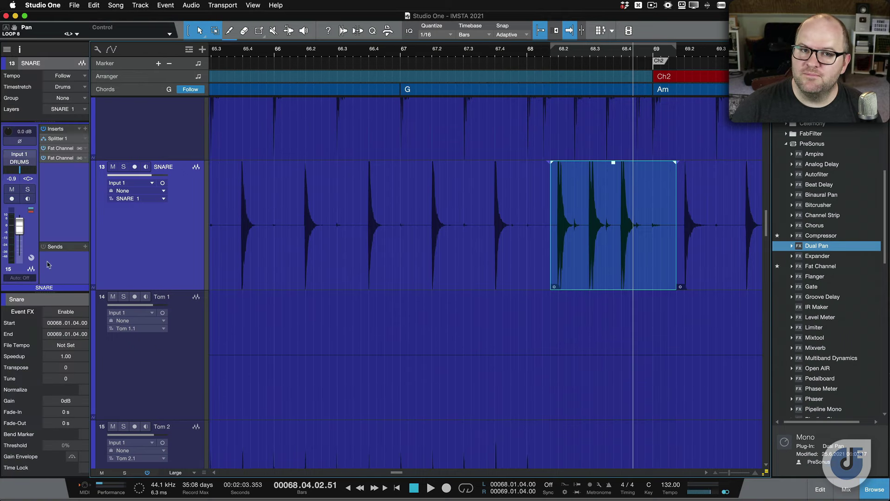
{"action": "left_click_drag", "start_coordinate": [32, 293], "coordinate": [47, 248]}
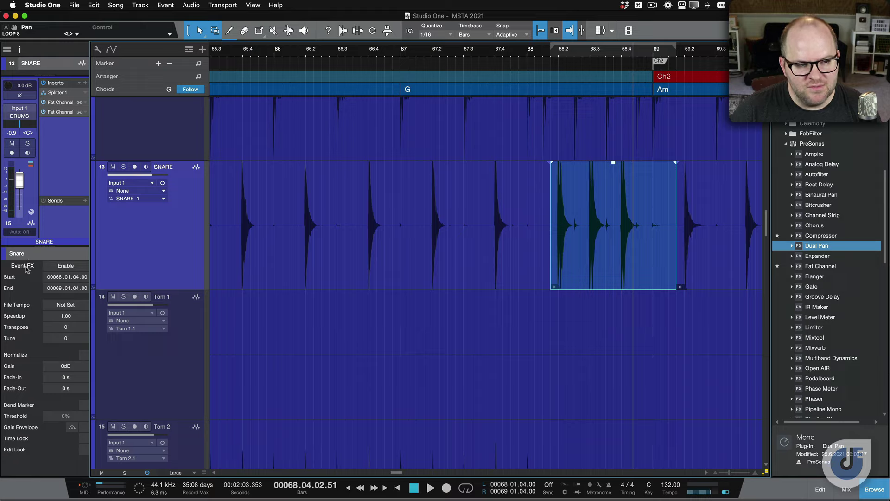
{"action": "left_click", "coordinate": [65, 266]}
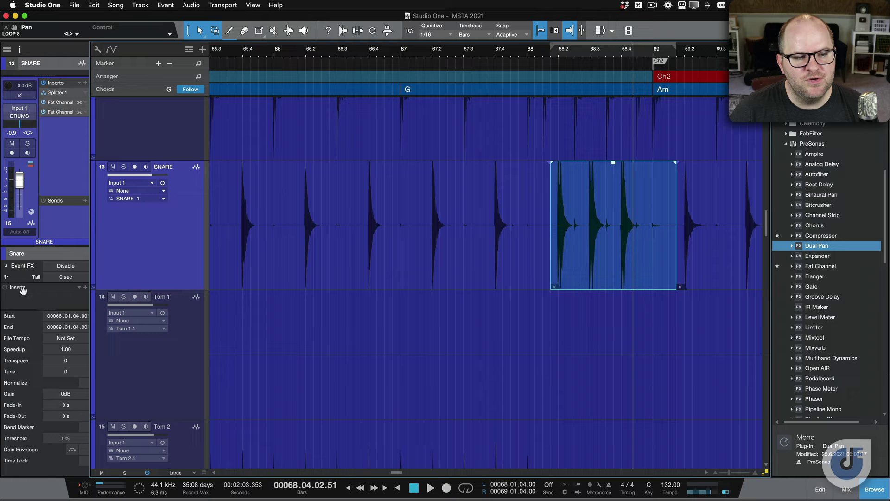
Apply the Room Reverb preset Cathedral from the browser to the isolated snare fill as an event effect
{"action": "scroll", "coordinate": [821, 344], "scroll_direction": "down", "scroll_amount": 10}
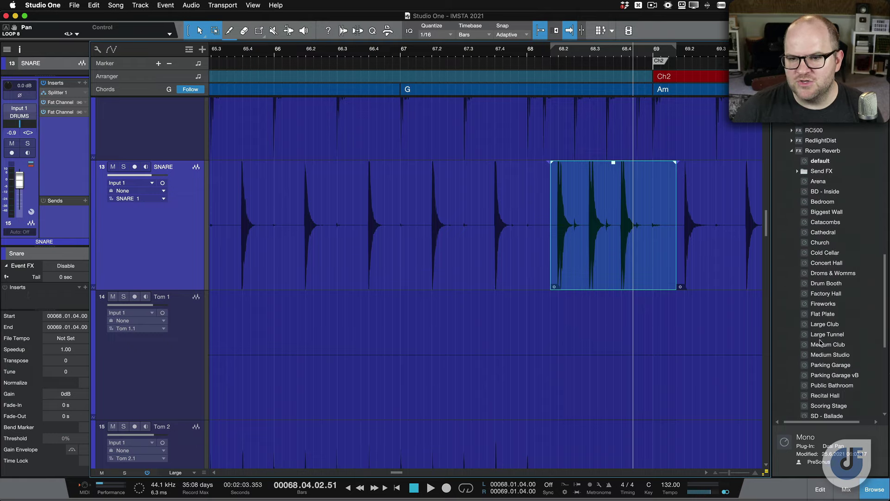
{"action": "scroll", "coordinate": [840, 248], "scroll_direction": "down", "scroll_amount": 3}
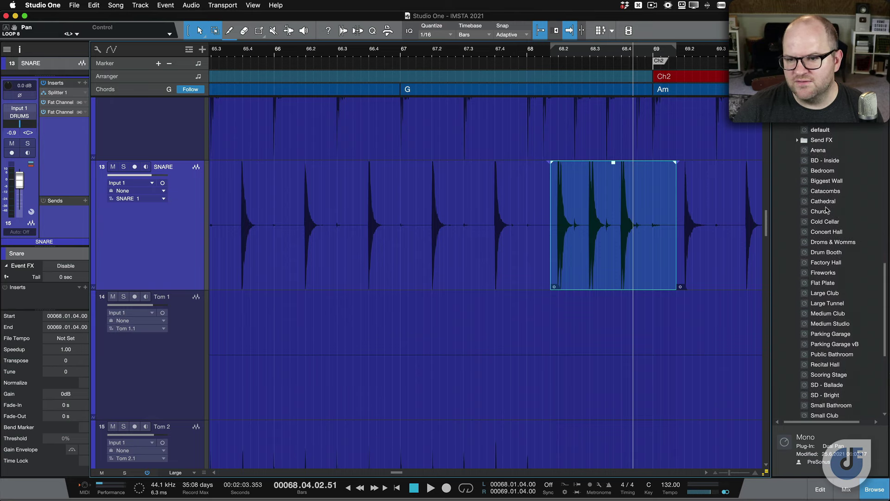
{"action": "left_click_drag", "start_coordinate": [829, 205], "coordinate": [598, 238]}
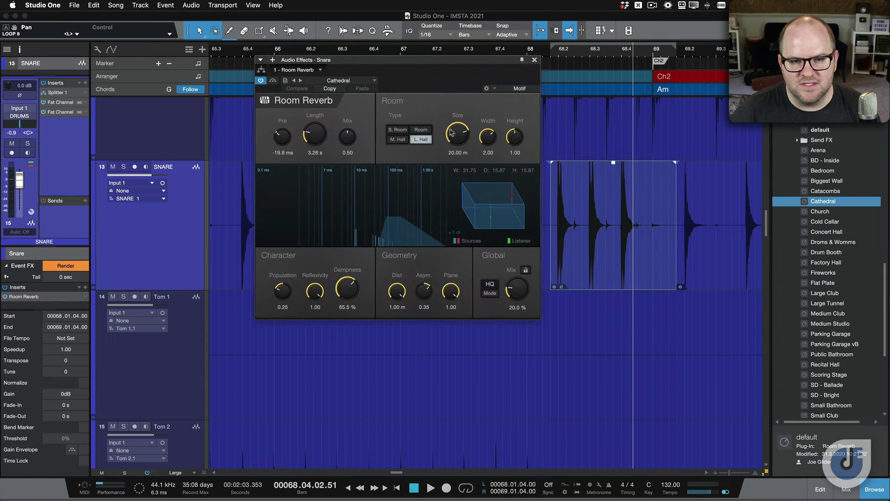
Set the Event FX tail of the snare fill to 10 sec
{"action": "left_click", "coordinate": [59, 277]}
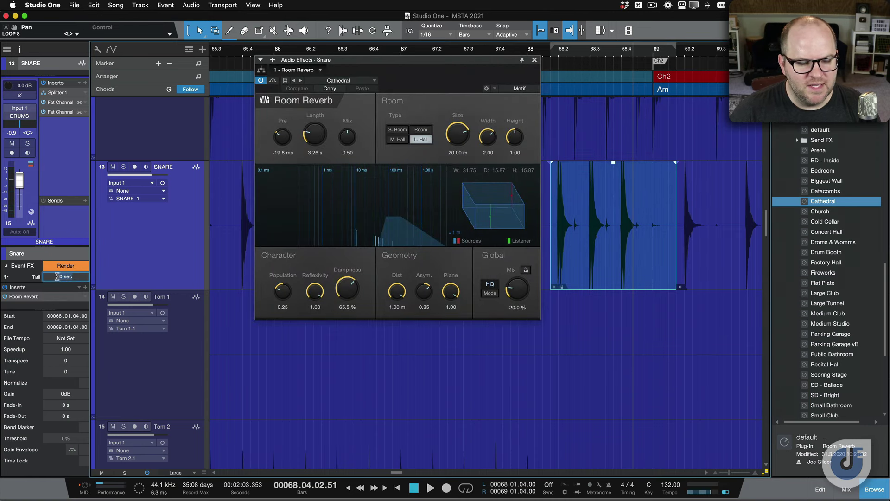
{"action": "type", "text": "10"}
{"action": "key", "text": "Return"}
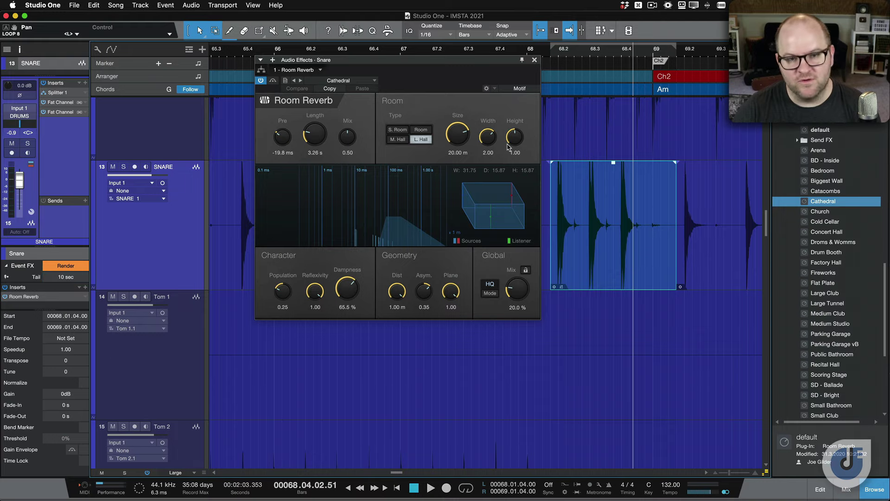
Reopen the snare fill's Room Reverb event effect to review its settings, and close its editor
{"action": "left_click", "coordinate": [535, 60]}
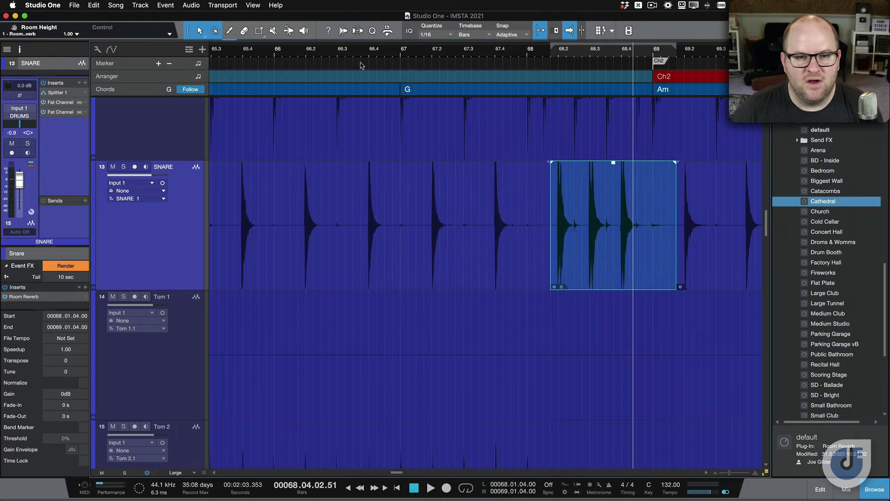
{"action": "left_click", "coordinate": [14, 297]}
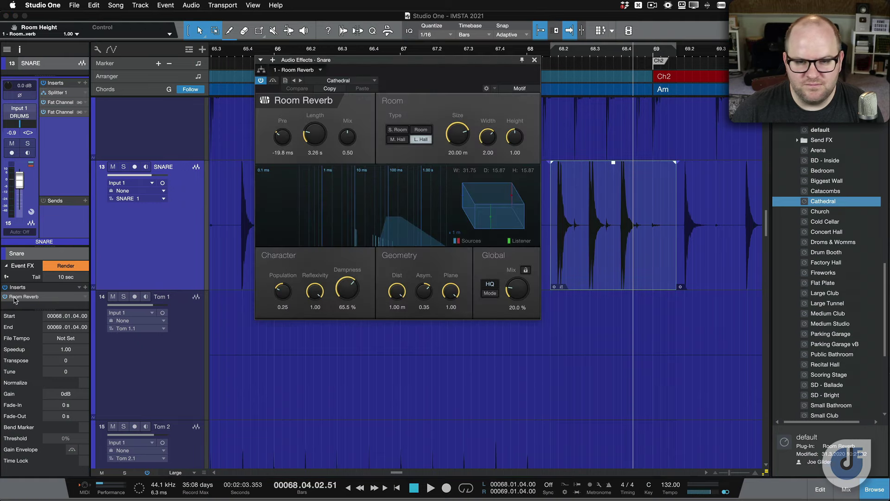
{"action": "left_click", "coordinate": [534, 60]}
Play the song from before the snare fill into Ch2 to hear the fill with its event effects
{"action": "left_click", "coordinate": [298, 55]}
{"action": "key", "text": "space"}
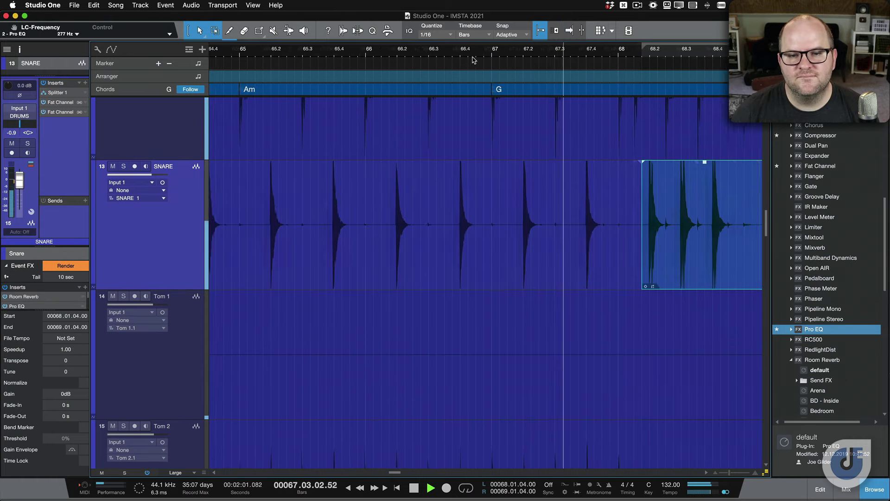
{"action": "scroll", "coordinate": [474, 61], "scroll_direction": "right", "scroll_amount": 5}
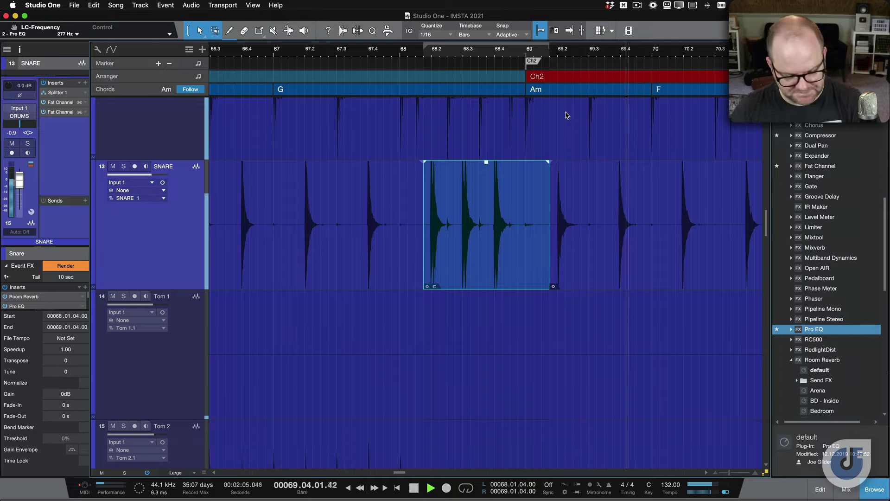
{"action": "key", "text": "space"}
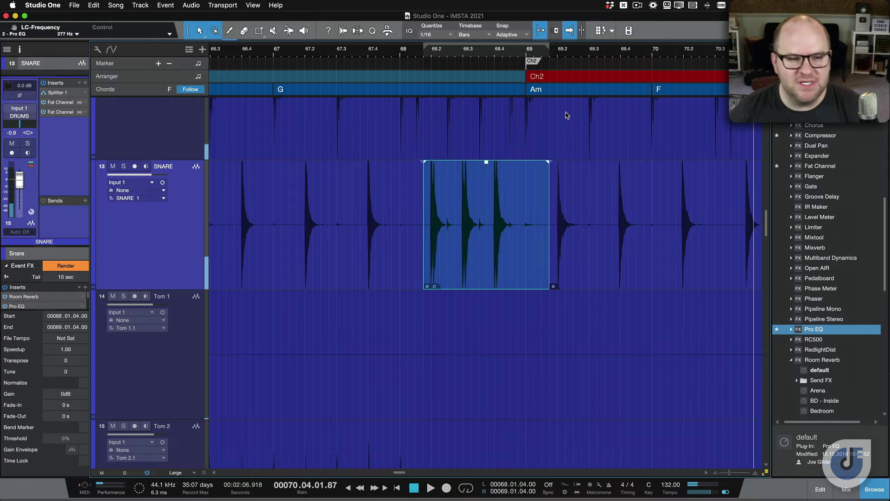
Undo the Pro EQ, the Room Reverb, the Event FX and the splits so the SNARE event is whole again
{"action": "key", "text": "super+z"}
{"action": "key", "text": "super+z"}
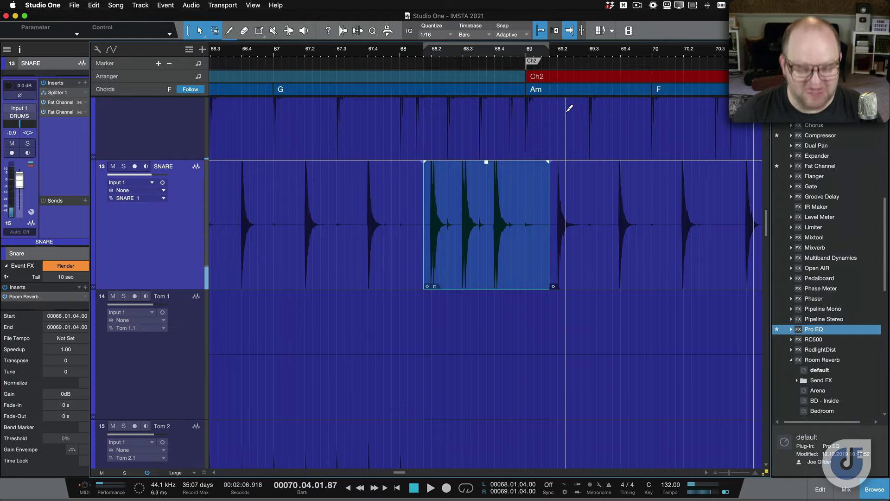
{"action": "key", "text": "super+z"}
{"action": "key", "text": "super+z"}
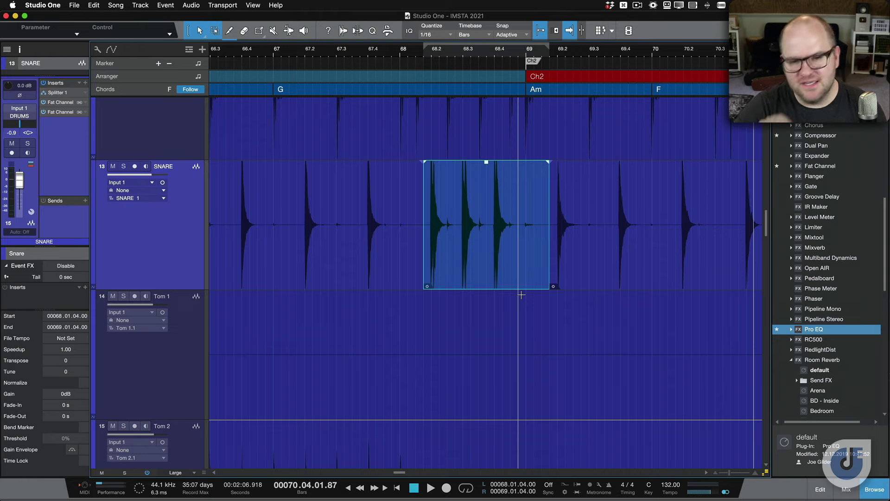
{"action": "key", "text": "super+z"}
{"action": "key", "text": "super+z"}
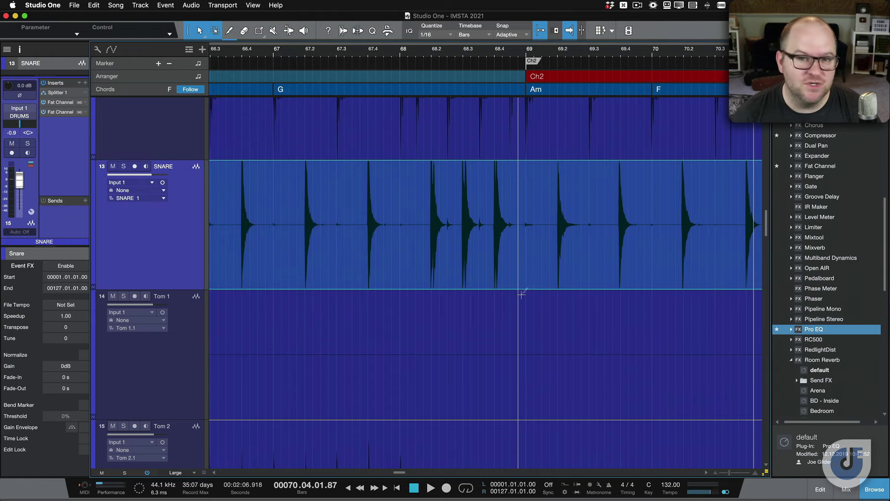
View the whole arrangement with all tracks reduced to Overview height
{"action": "scroll", "coordinate": [437, 290], "scroll_direction": "down", "scroll_amount": 10}
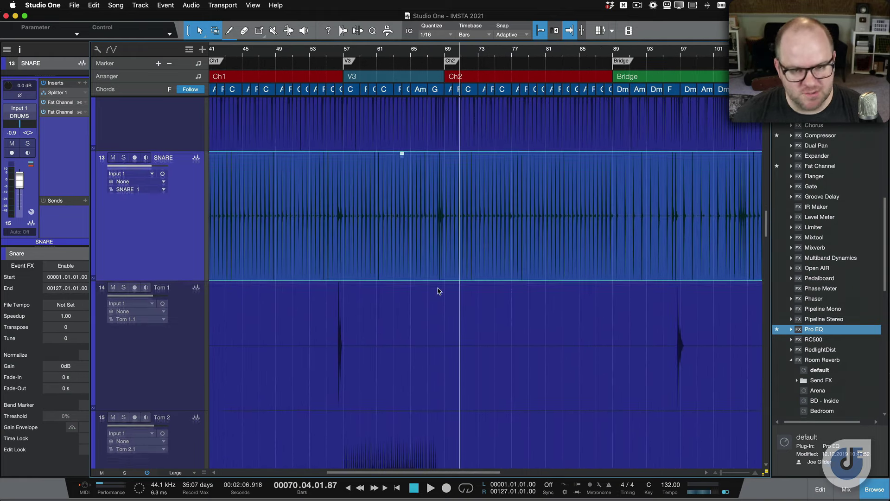
{"action": "scroll", "coordinate": [437, 291], "scroll_direction": "down", "scroll_amount": 6}
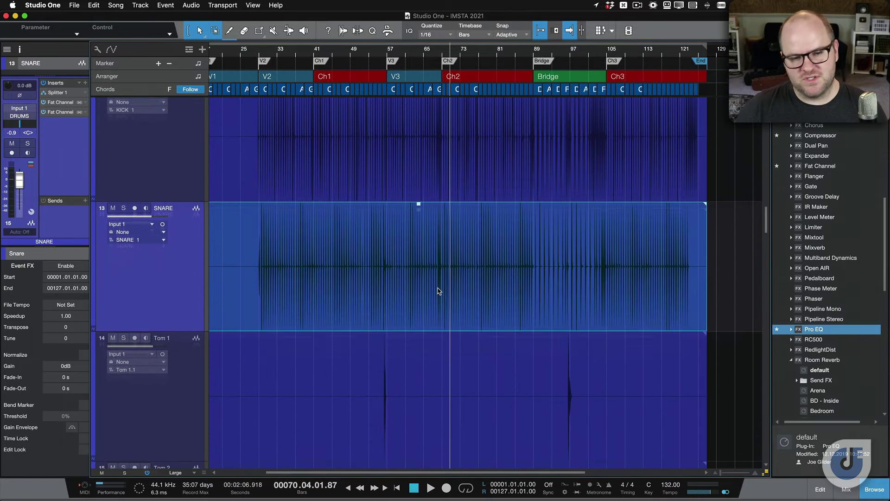
{"action": "scroll", "coordinate": [438, 291], "scroll_direction": "down", "scroll_amount": 3}
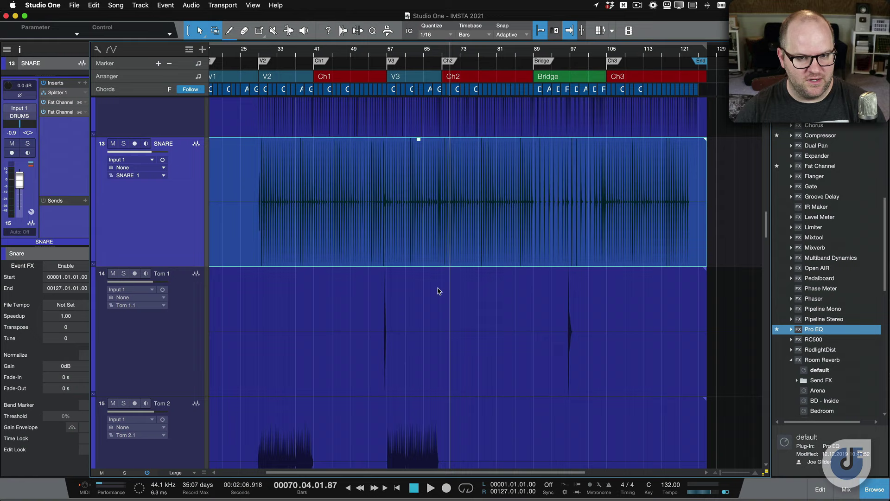
{"action": "scroll", "coordinate": [438, 227], "scroll_direction": "down", "scroll_amount": 5}
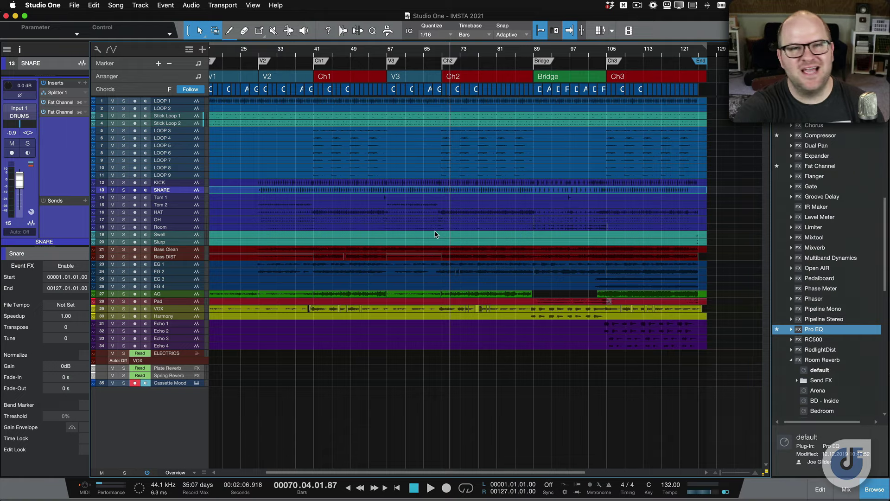
Show the mix console, select the Stick Loop 1 channel and hide the console again
{"action": "key", "text": "F3"}
{"action": "left_click", "coordinate": [276, 202]}
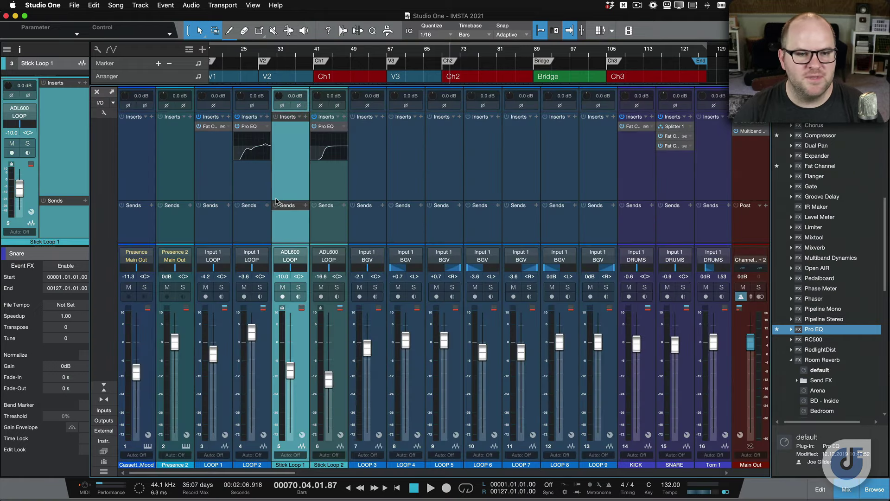
{"action": "key", "text": "F3"}
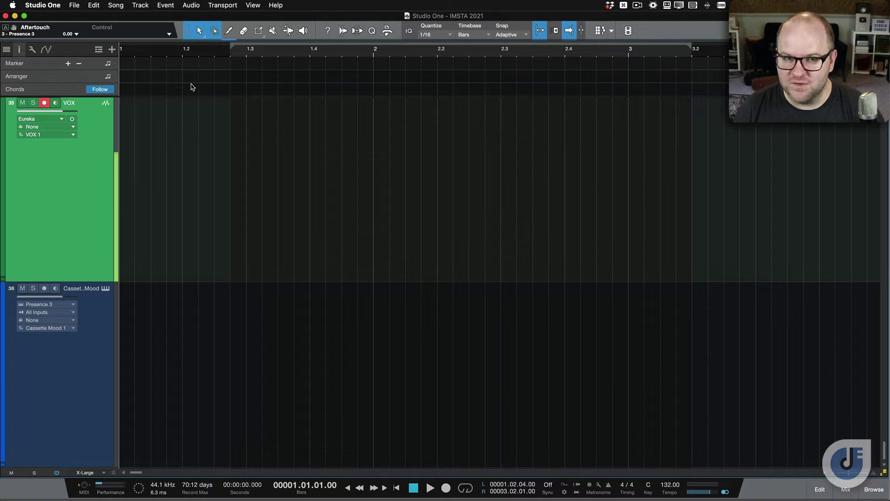
Record a vocal phrase on the VOX track from bar 1 and cut away the silence before its first note
{"action": "key", "text": "KP_Multiply"}
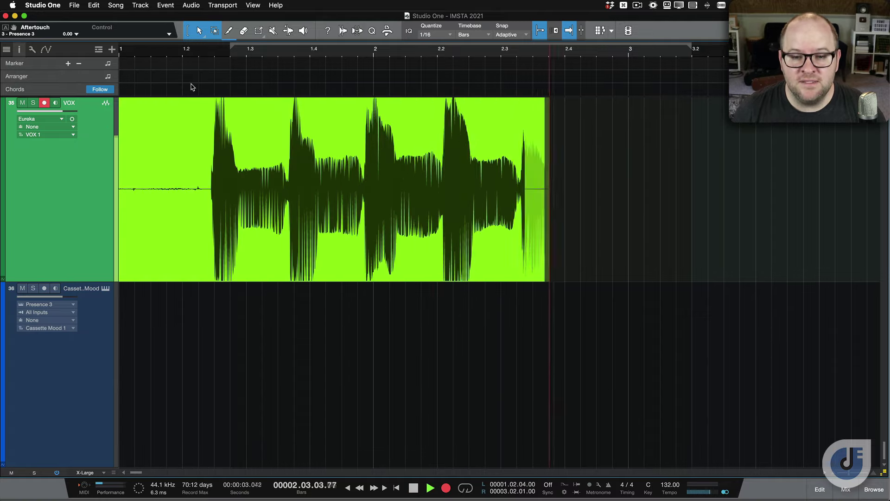
{"action": "key", "text": "space"}
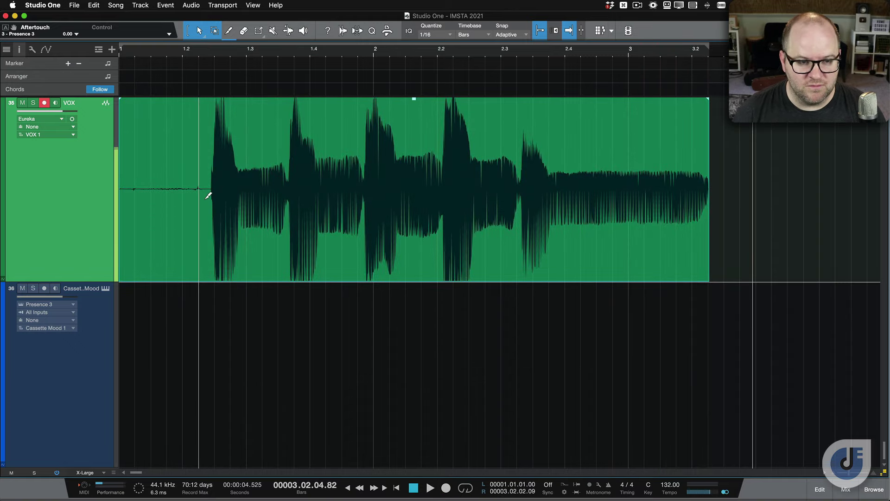
{"action": "scroll", "coordinate": [202, 201], "scroll_direction": "up", "scroll_amount": 4}
{"action": "left_click", "coordinate": [248, 198], "text": "alt"}
{"action": "left_click", "coordinate": [217, 228]}
{"action": "key", "text": "Delete"}
{"action": "scroll", "coordinate": [212, 228], "scroll_direction": "down", "scroll_amount": 5}
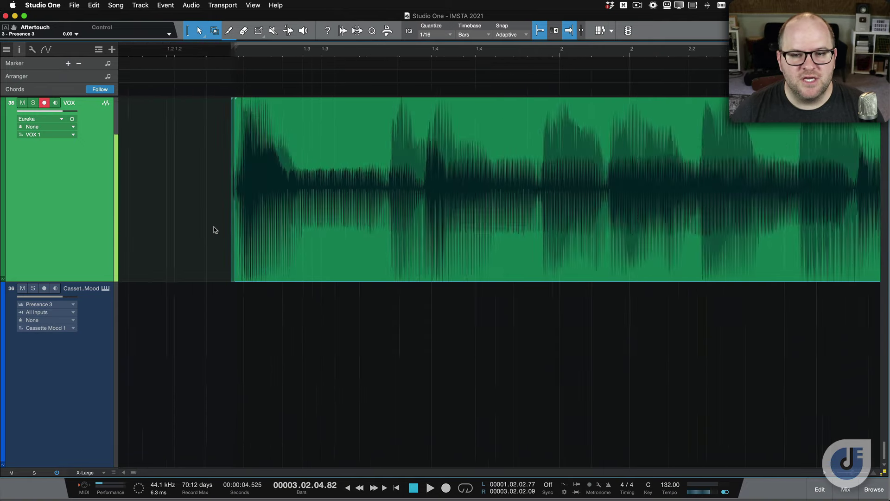
Play back the trimmed vocal recording from 1.02.02.00
{"action": "left_click", "coordinate": [166, 50]}
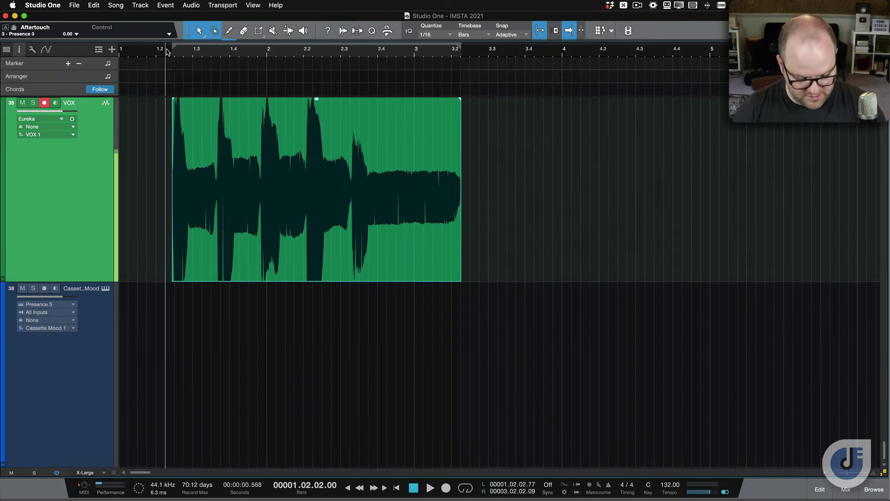
{"action": "key", "text": "space"}
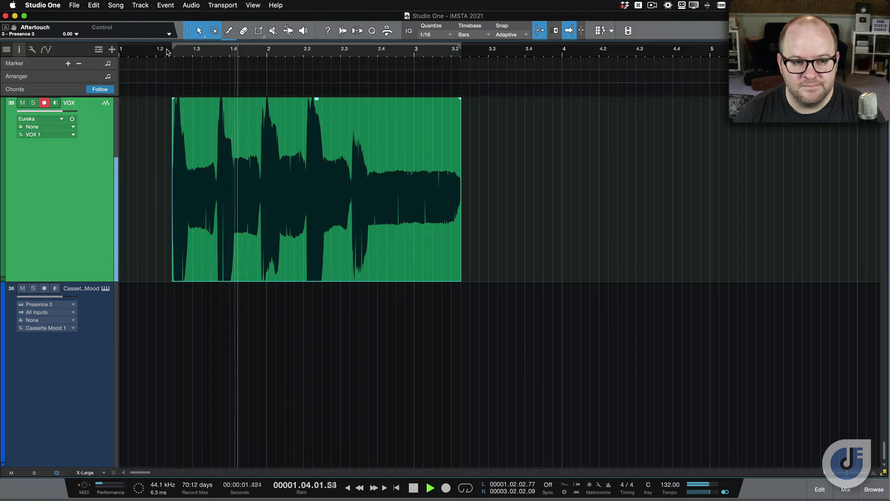
{"action": "key", "text": "space"}
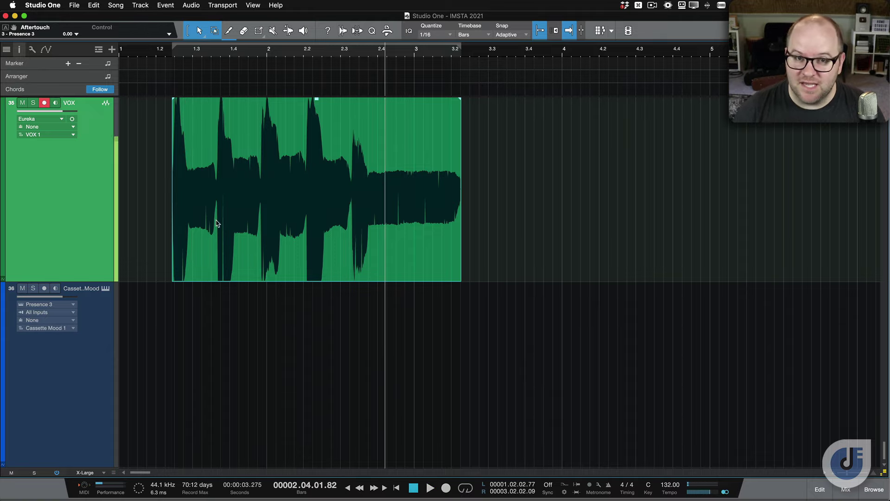
Edit the VOX event with Melodyne to detect its notes, and return to the arrangement
{"action": "key", "text": "super"}
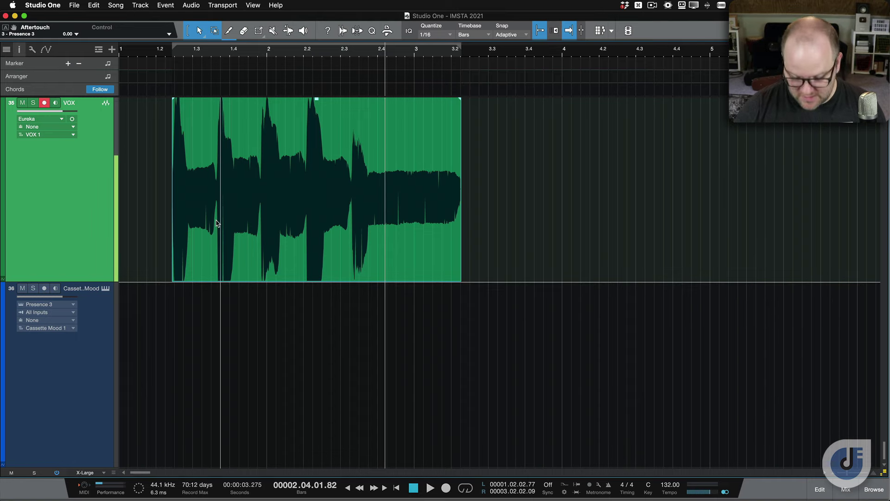
{"action": "key", "text": "super+m"}
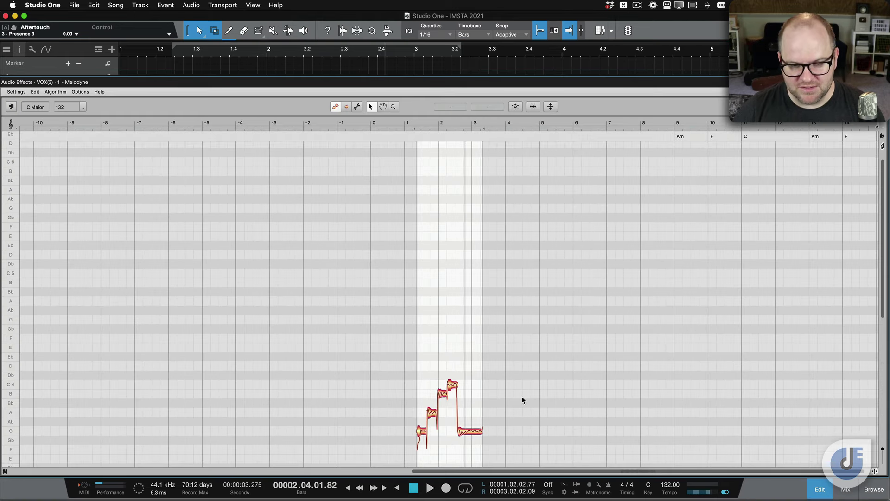
{"action": "scroll", "coordinate": [511, 390], "scroll_direction": "down", "scroll_amount": 5}
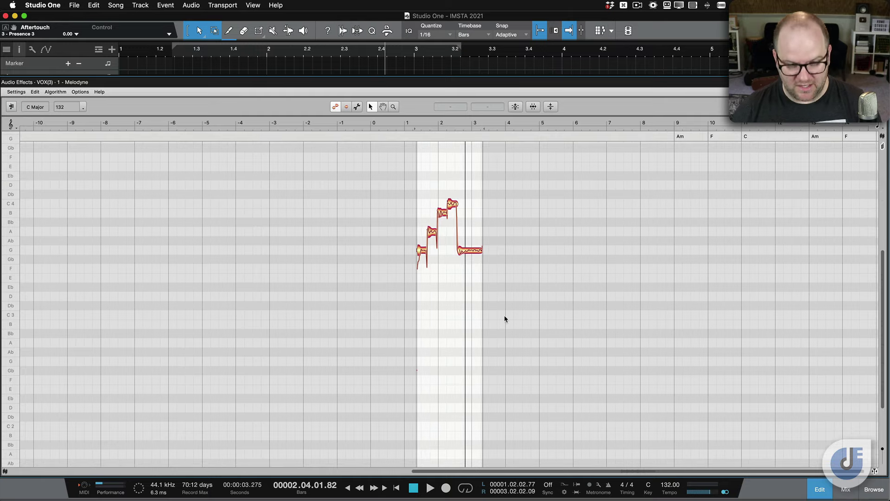
{"action": "key", "text": "F2"}
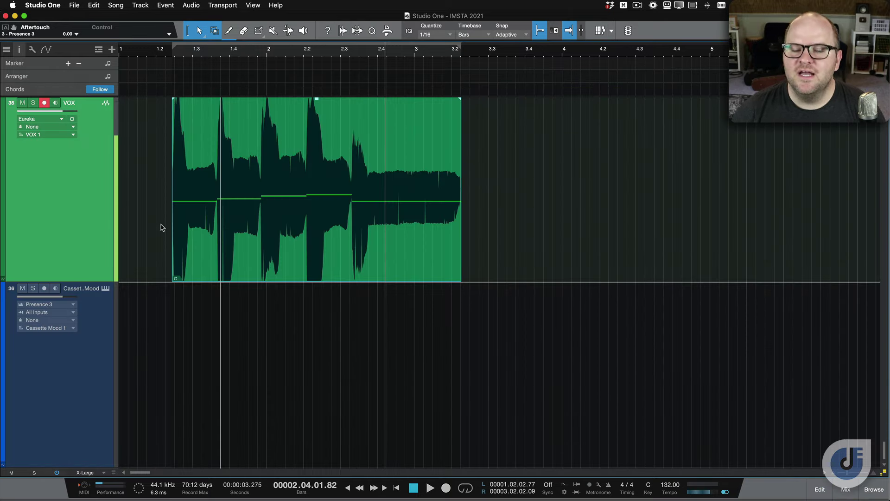
{"action": "scroll", "coordinate": [169, 236], "scroll_direction": "up", "scroll_amount": 5}
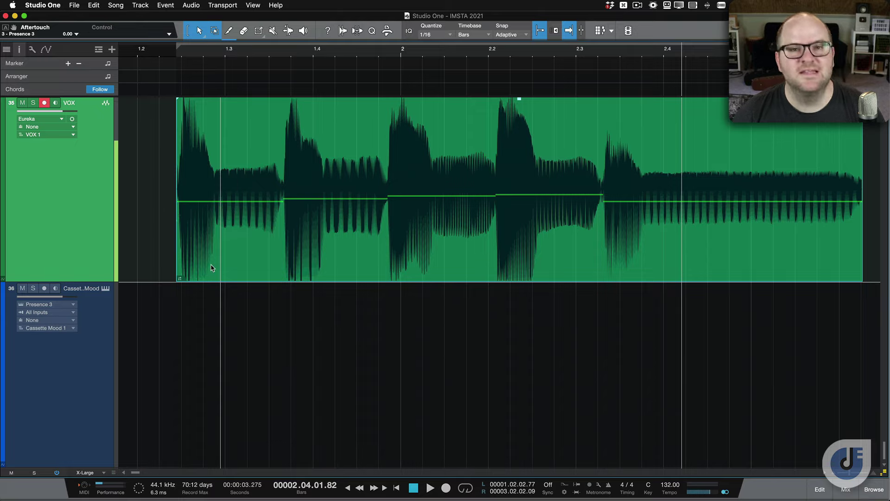
Convert the sung melody to notes by copying the VOX event onto the Cassette Mood instrument track at 1.02.02.77
{"action": "left_click", "coordinate": [73, 375]}
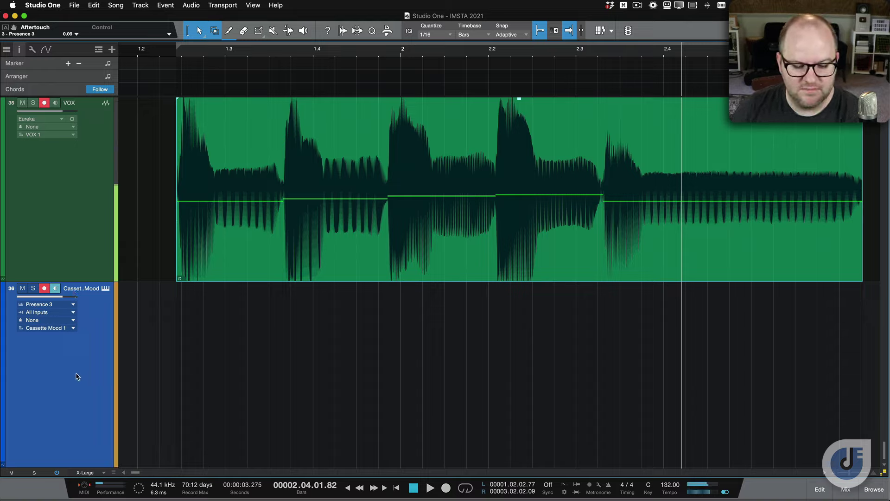
{"action": "left_click", "coordinate": [228, 249]}
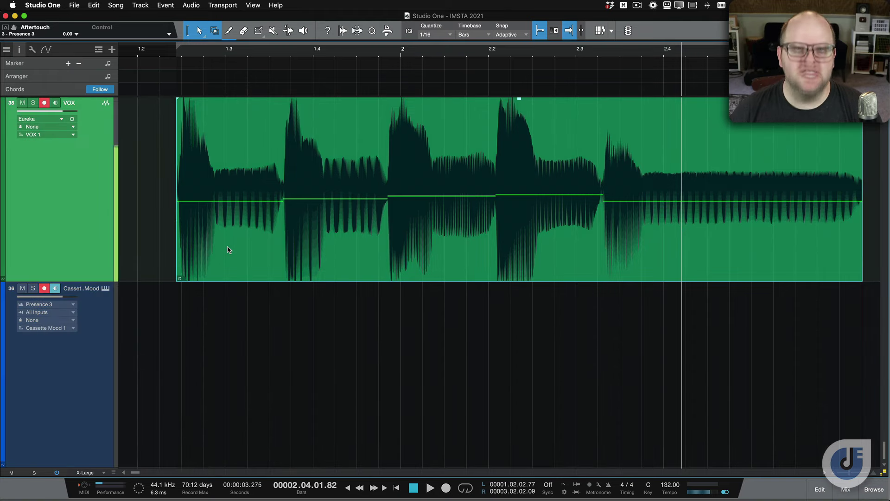
{"action": "left_click_drag", "start_coordinate": [228, 250], "coordinate": [230, 318]}
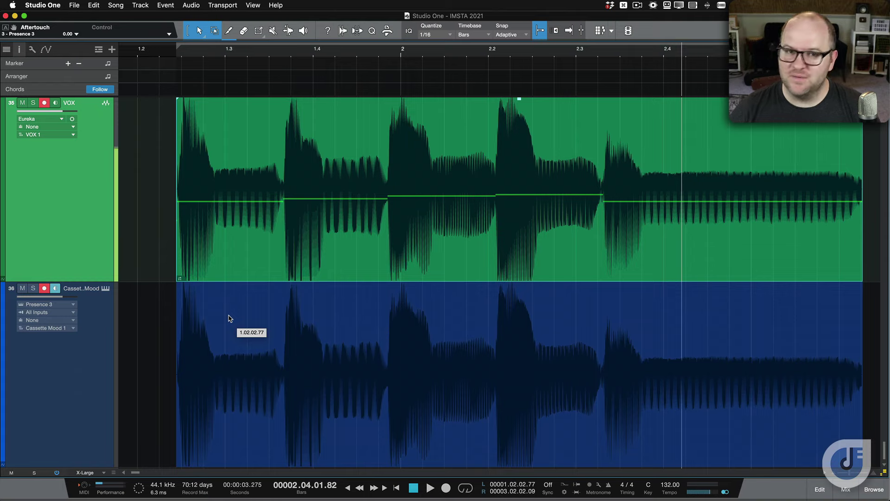
{"action": "left_click_drag", "start_coordinate": [230, 319], "coordinate": [230, 319]}
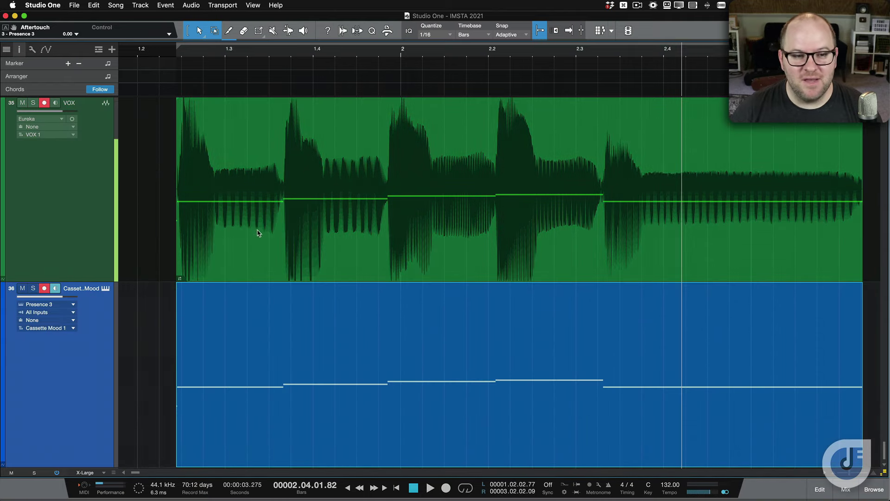
Solo the Cassette Mood track and play the converted melody from 1.02.02.00
{"action": "key", "text": "s"}
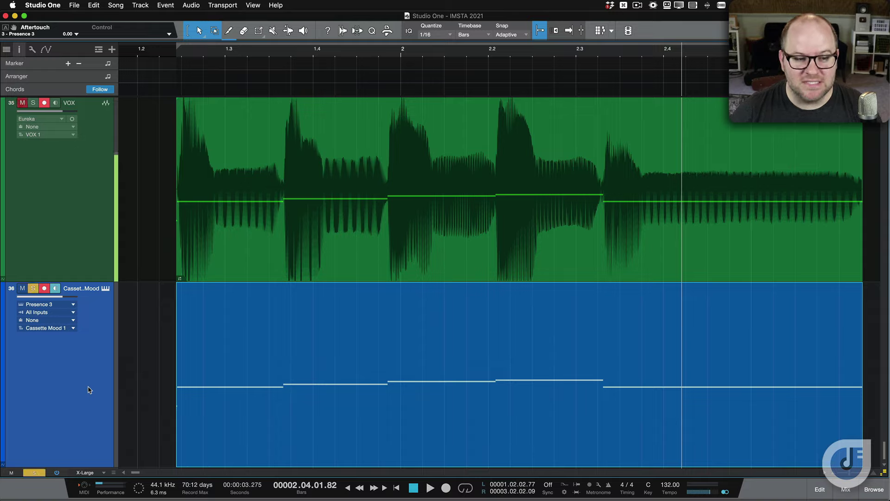
{"action": "left_click", "coordinate": [169, 52]}
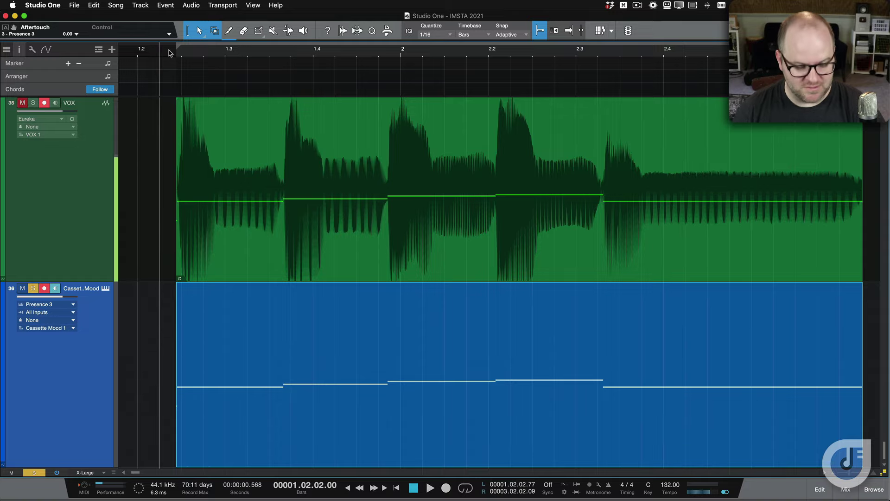
{"action": "key", "text": "space"}
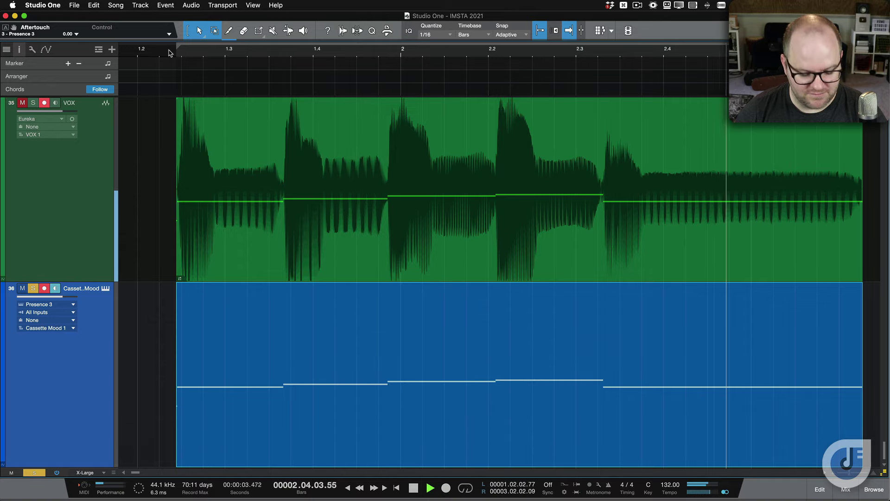
{"action": "key", "text": "space"}
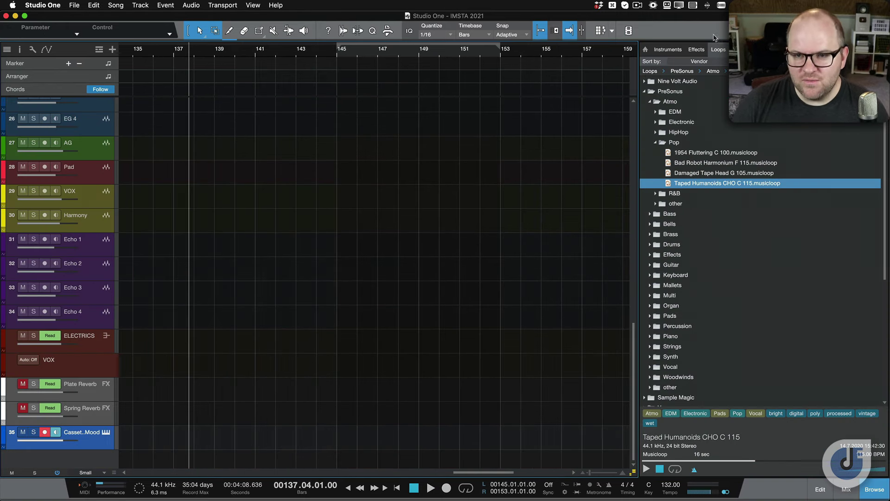
Look through the browser's instruments and effects, and return to the PreSonus Atmo Pop loops
{"action": "left_click", "coordinate": [668, 49]}
{"action": "left_click", "coordinate": [697, 49]}
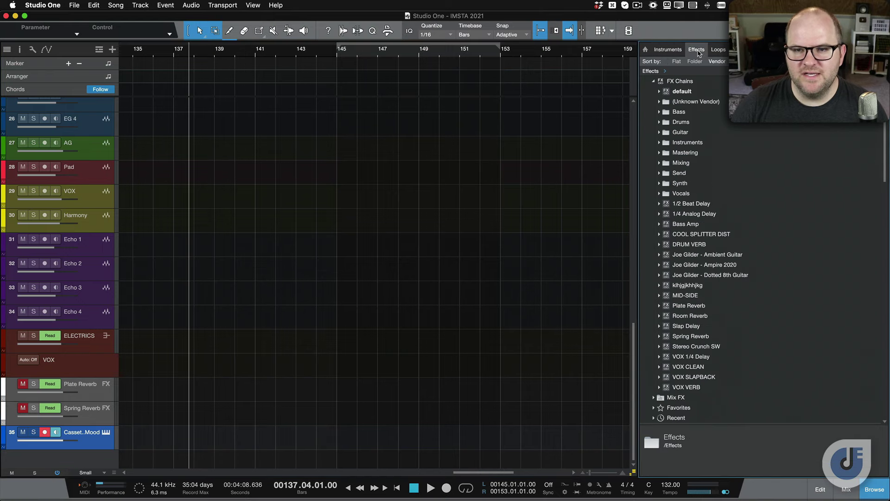
{"action": "left_click", "coordinate": [719, 51]}
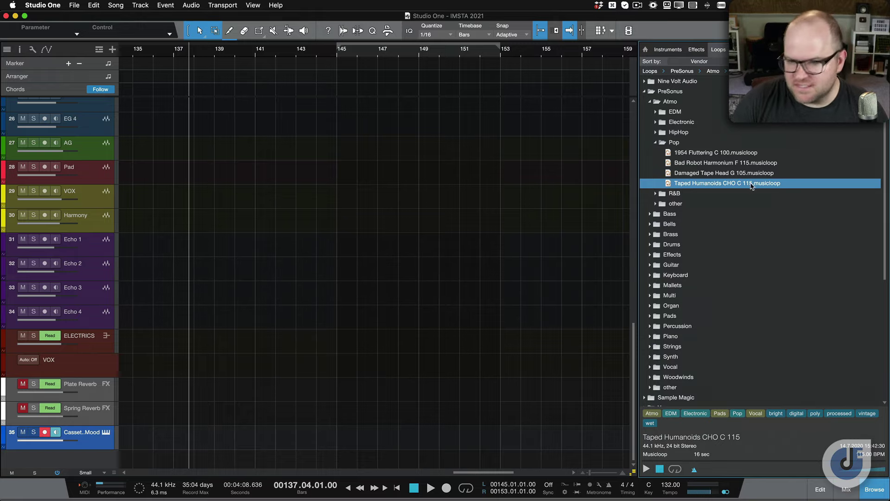
Preview the Taped Humanoids CHO C 115 musicloop and place it on a new instrument track at bar 151
{"action": "left_click", "coordinate": [646, 470]}
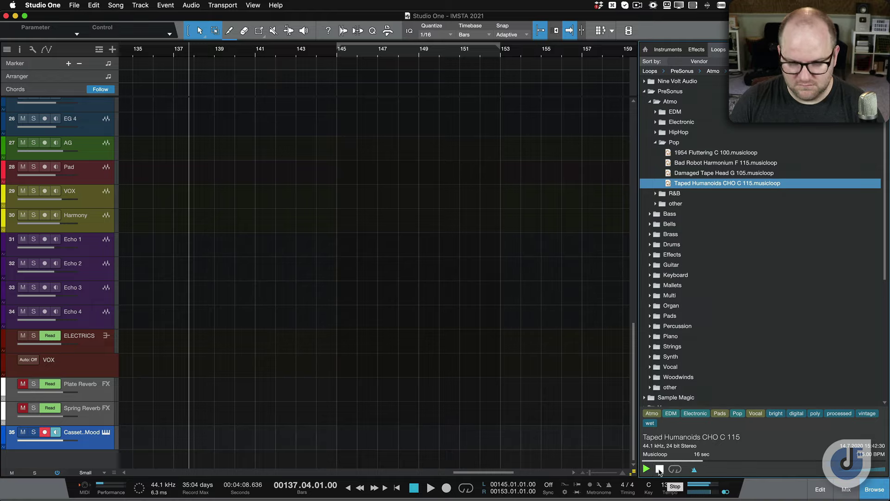
{"action": "left_click", "coordinate": [659, 470]}
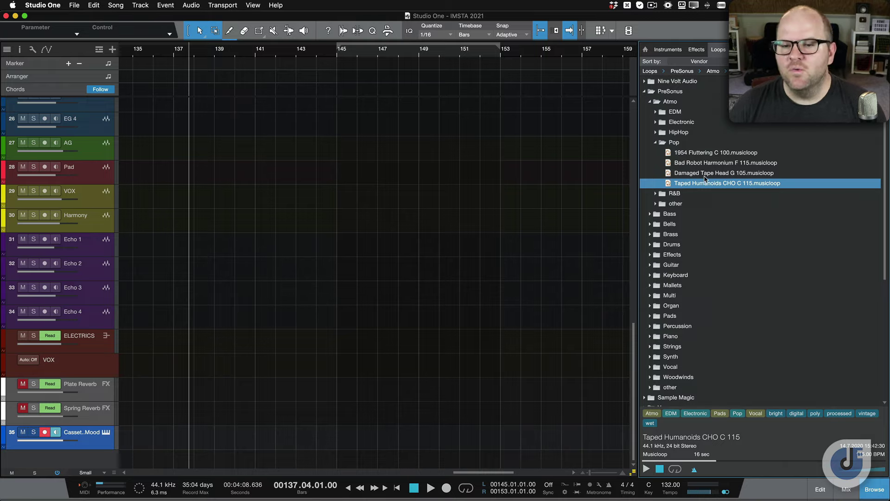
{"action": "left_click_drag", "start_coordinate": [699, 183], "coordinate": [481, 461]}
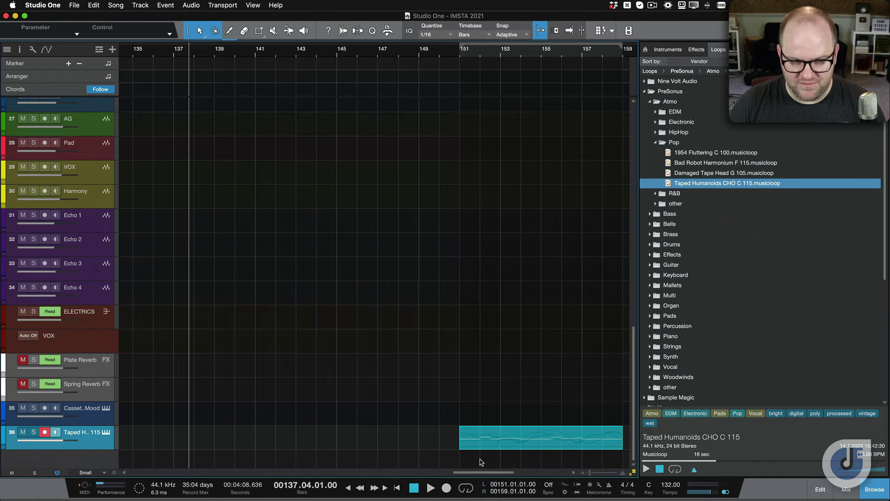
{"action": "scroll", "coordinate": [485, 435], "scroll_direction": "up", "scroll_amount": 8}
{"action": "scroll", "coordinate": [484, 440], "scroll_direction": "down", "scroll_amount": 1}
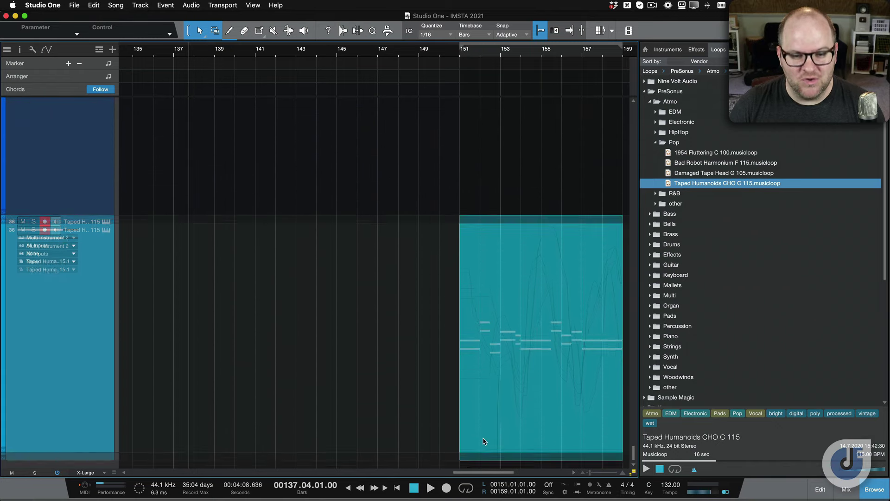
Show the mixer and examine the Bitcrusher, Phaser and RedlightDist inserts on the Multi Instrument 2 channel
{"action": "key", "text": "F3"}
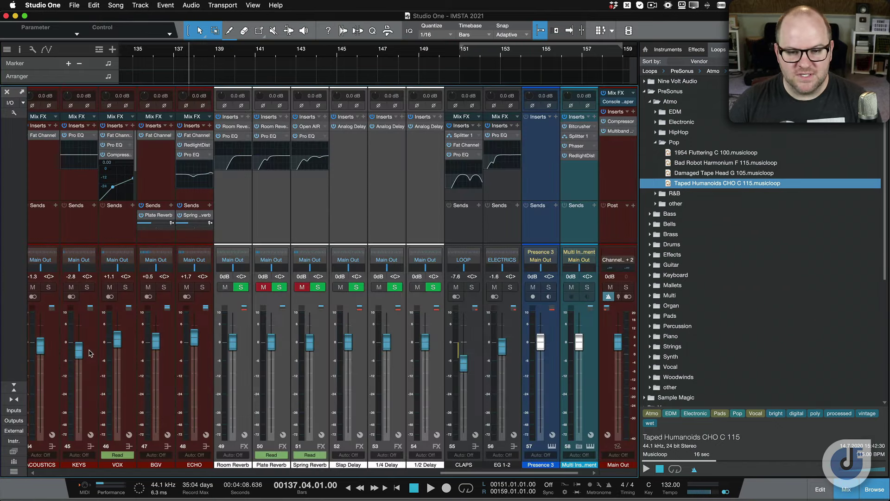
{"action": "left_click", "coordinate": [572, 223]}
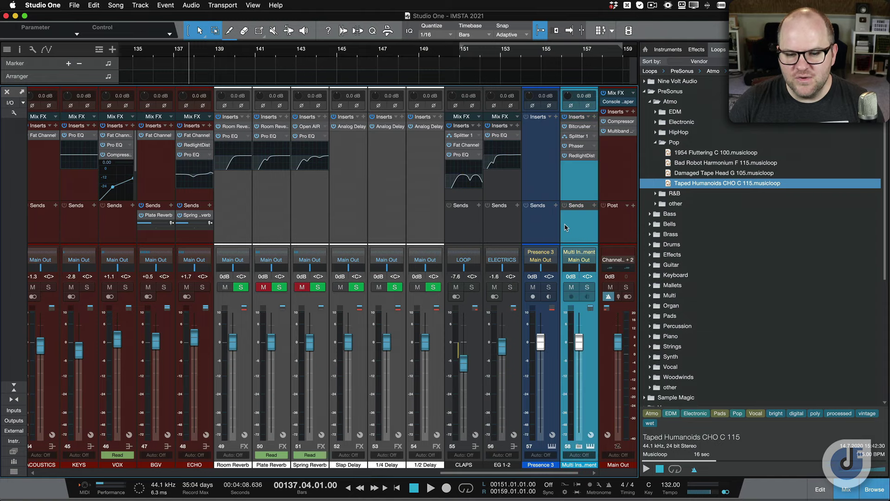
{"action": "key", "text": "d"}
{"action": "left_click", "coordinate": [565, 227]}
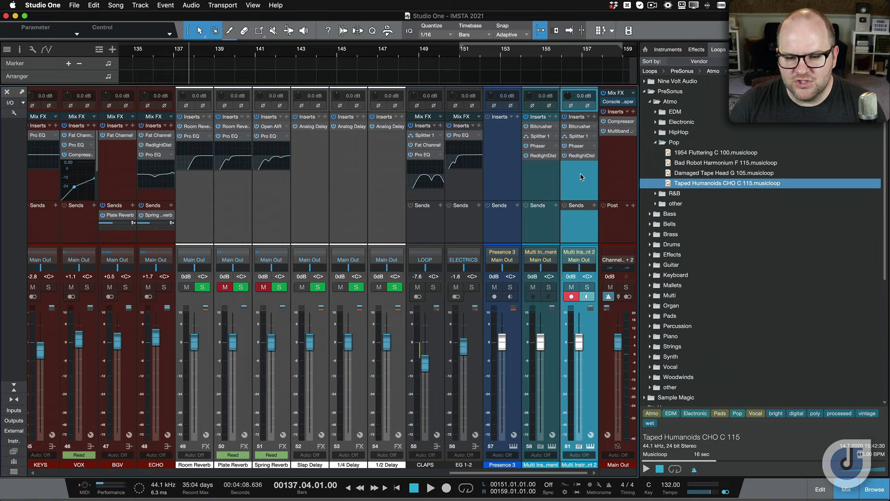
{"action": "left_click", "coordinate": [579, 129]}
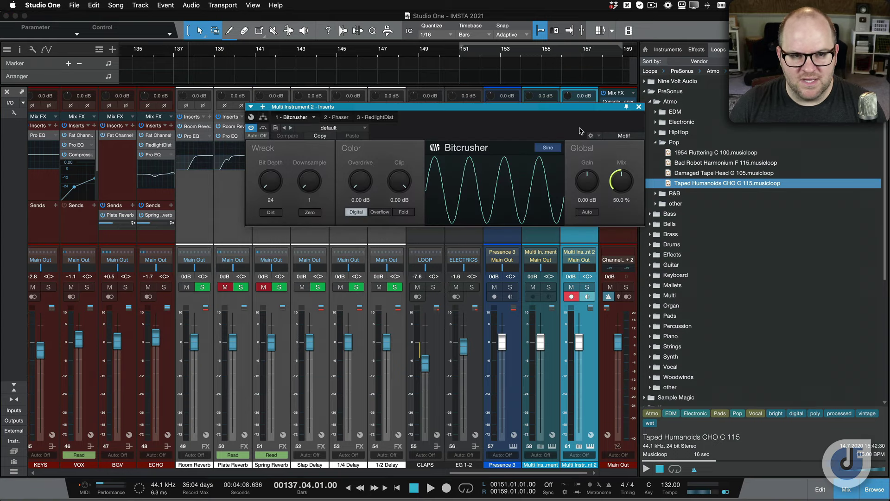
{"action": "left_click", "coordinate": [343, 119]}
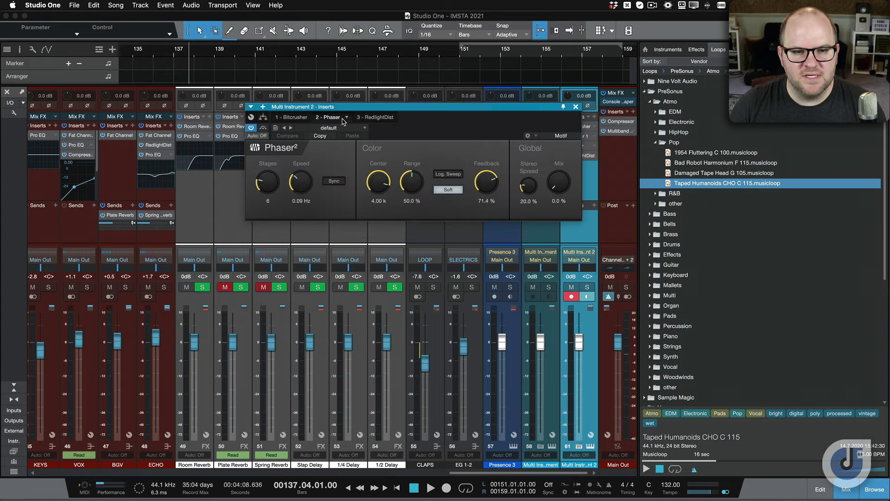
{"action": "left_click", "coordinate": [378, 118]}
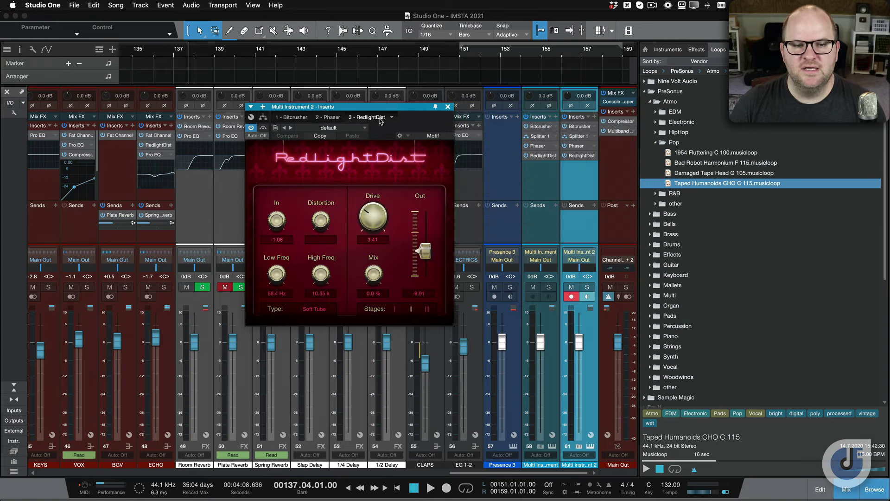
{"action": "left_click", "coordinate": [263, 117]}
{"action": "key", "text": "Escape"}
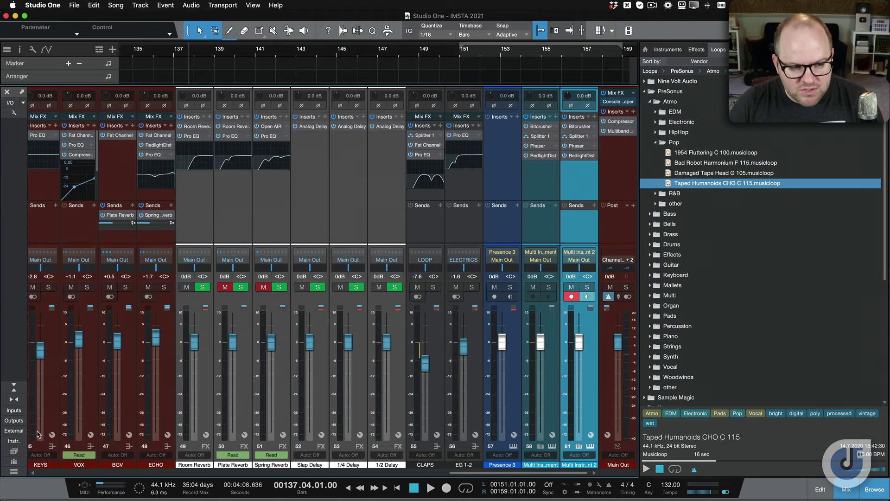
Examine the Multi Instrument 2 macro controls from the mixer's instrument list, and return to the arrangement
{"action": "left_click", "coordinate": [13, 441]}
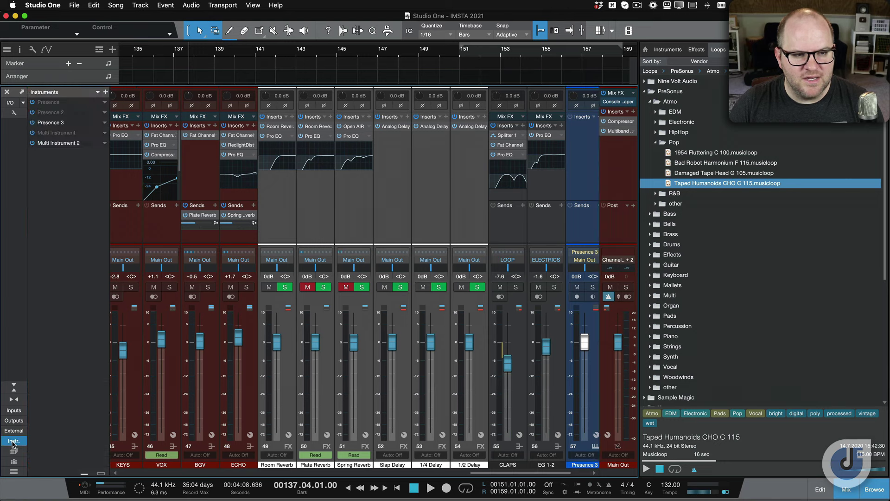
{"action": "double_click", "coordinate": [58, 145]}
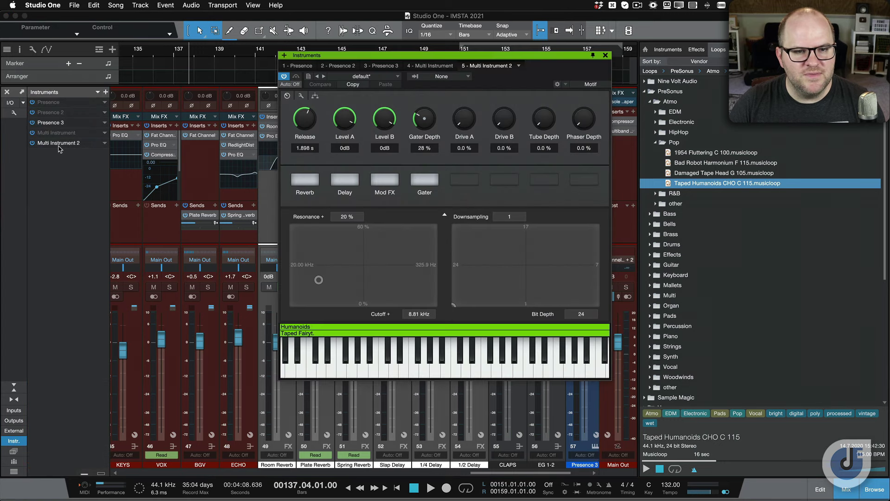
{"action": "left_click", "coordinate": [519, 66]}
{"action": "left_click", "coordinate": [549, 64]}
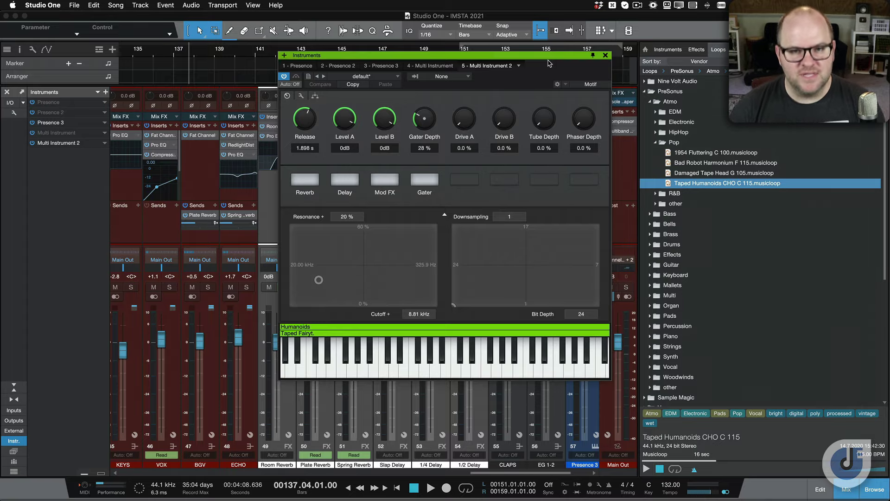
{"action": "left_click_drag", "start_coordinate": [548, 64], "coordinate": [391, 66]}
{"action": "left_click", "coordinate": [593, 157]}
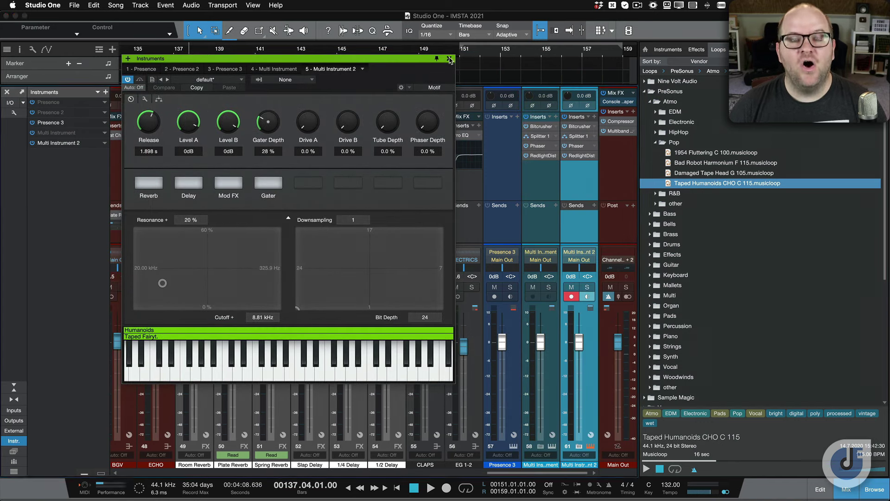
{"action": "left_click", "coordinate": [448, 60]}
{"action": "key", "text": "F3"}
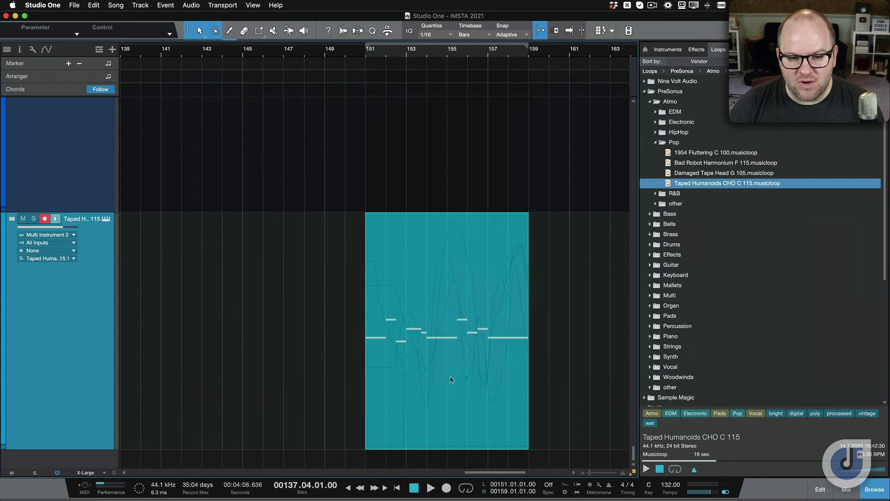
Open the Taped Humanoids event for note editing and look through its controller lanes, including Cutoff and Gater Depth
{"action": "double_click", "coordinate": [469, 413]}
{"action": "left_click_drag", "start_coordinate": [347, 222], "coordinate": [562, 377]}
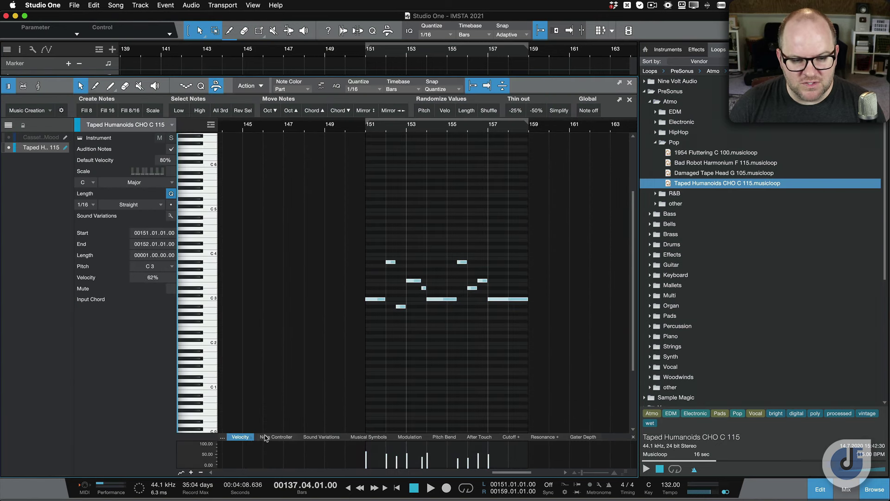
{"action": "left_click", "coordinate": [266, 437]}
{"action": "left_click", "coordinate": [315, 437]}
{"action": "left_click", "coordinate": [364, 437]}
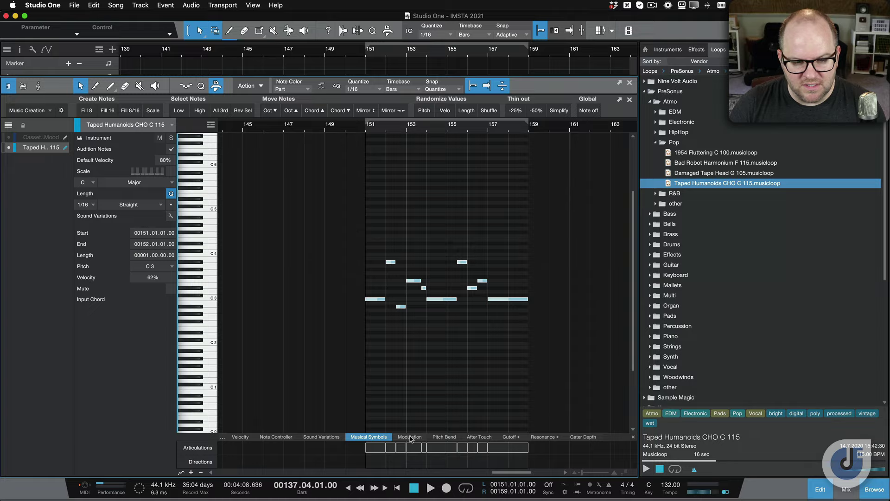
{"action": "left_click", "coordinate": [410, 437]}
{"action": "left_click", "coordinate": [377, 439]}
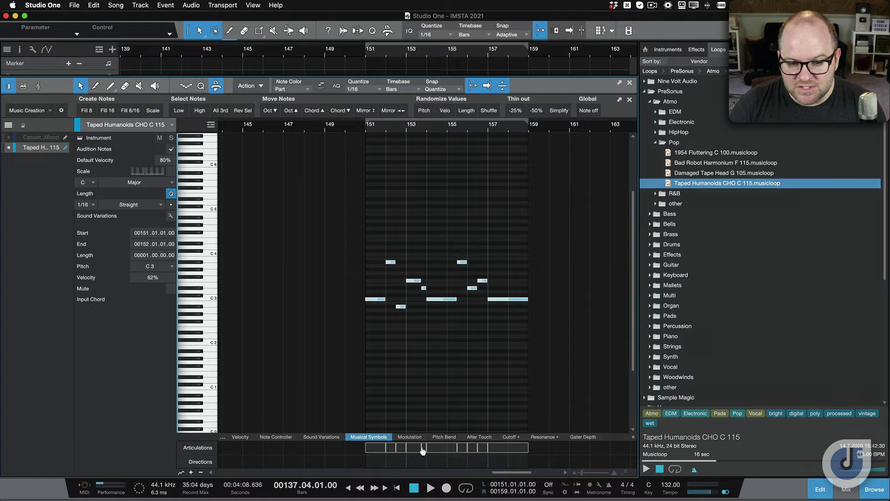
{"action": "left_click", "coordinate": [439, 438]}
{"action": "left_click", "coordinate": [480, 438]}
{"action": "left_click", "coordinate": [513, 439]}
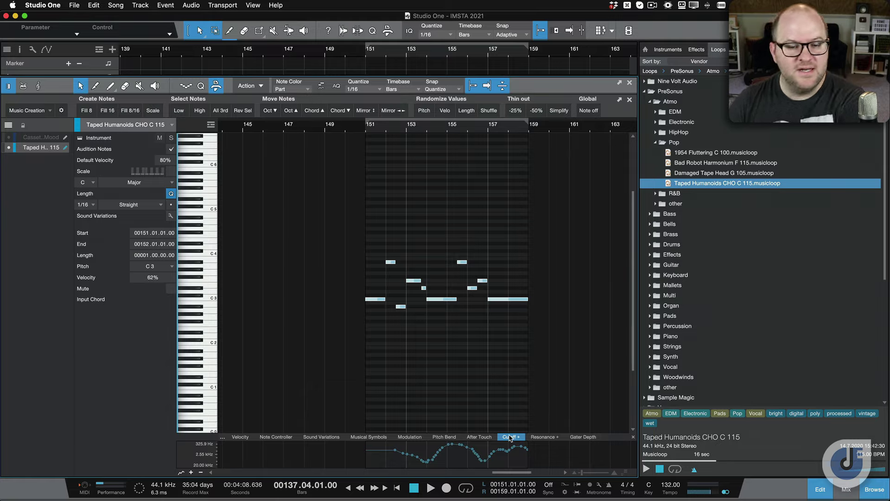
{"action": "left_click", "coordinate": [575, 437]}
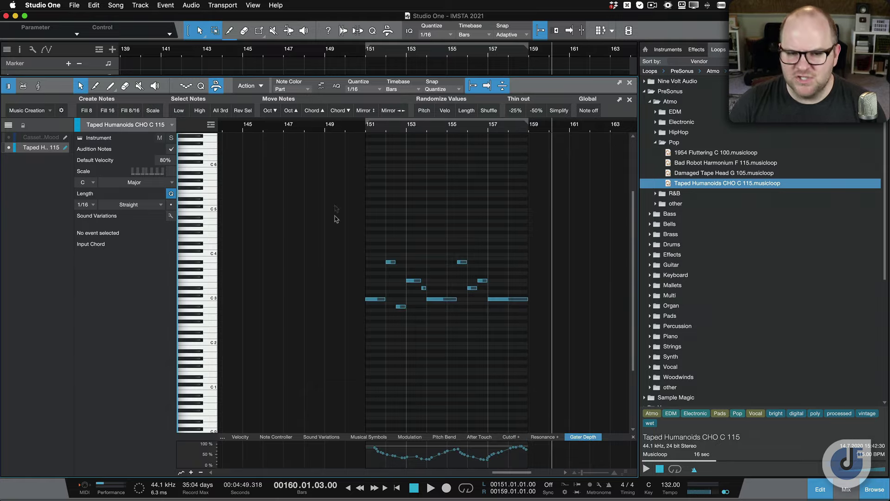
Play the Taped Humanoids notes from the start of the event at bar 151, and return to the arrangement
{"action": "key", "text": "e"}
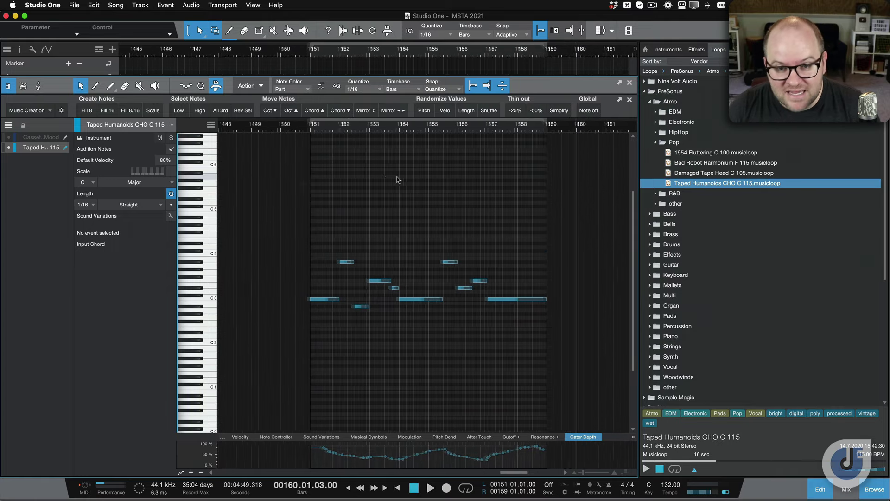
{"action": "left_click", "coordinate": [291, 129]}
{"action": "key", "text": "space"}
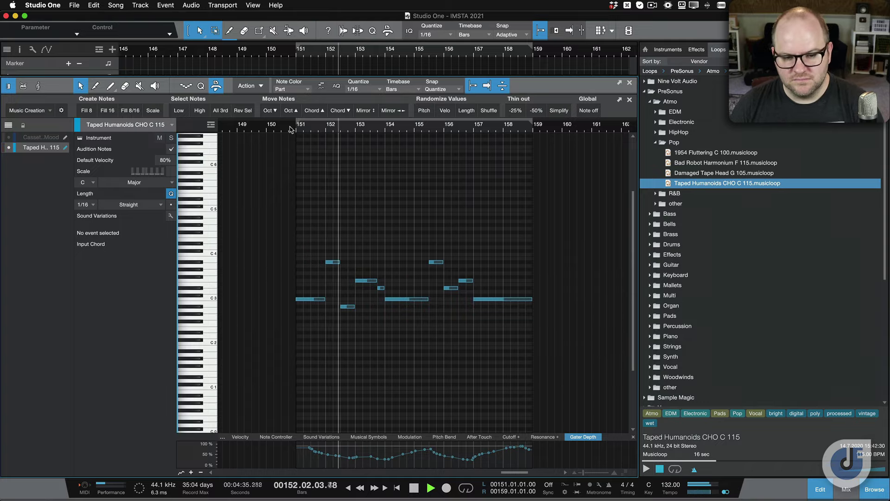
{"action": "key", "text": "space"}
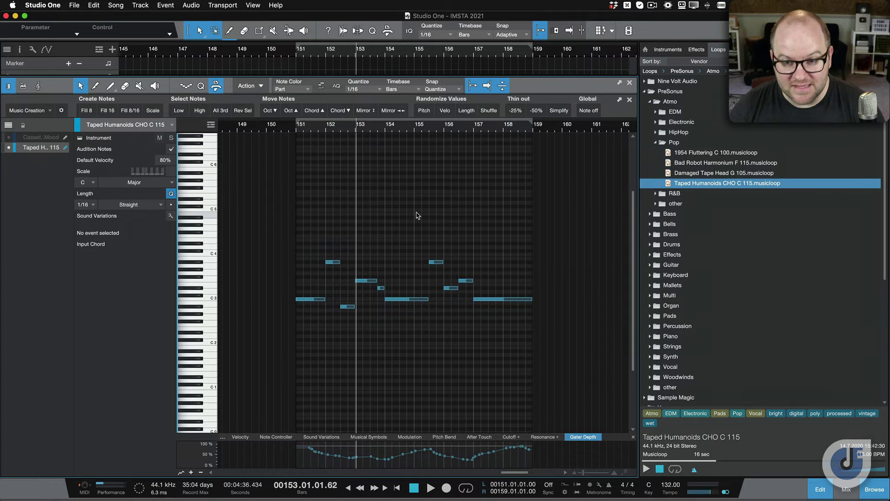
{"action": "key", "text": "F3"}
{"action": "key", "text": "F3"}
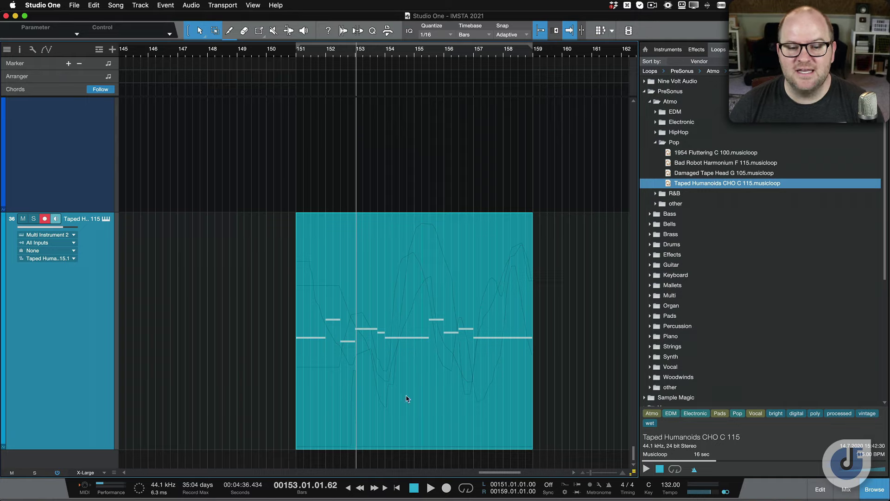
Show the loop browser's export options for the Taped Humanoids event, switching the format from MIDI File to Musicloop
{"action": "left_click_drag", "start_coordinate": [436, 328], "coordinate": [744, 110]}
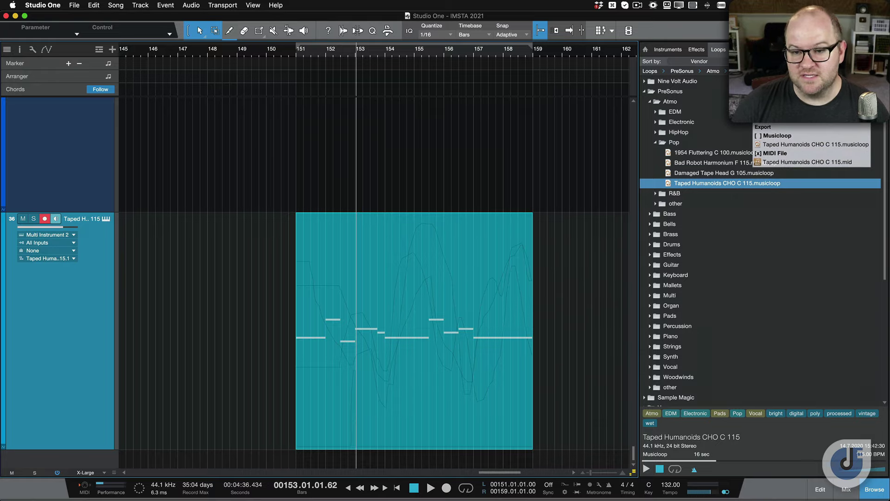
{"action": "left_click_drag", "start_coordinate": [744, 110], "coordinate": [744, 110]}
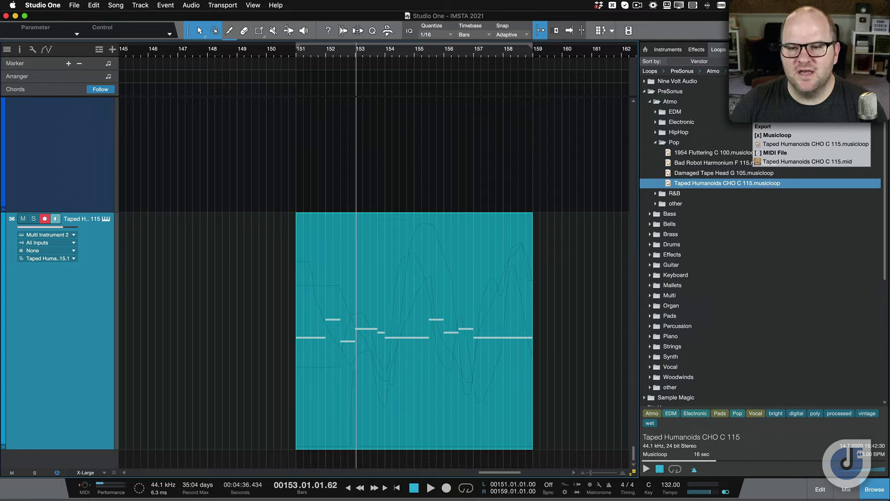
{"action": "left_click_drag", "start_coordinate": [745, 110], "coordinate": [744, 110]}
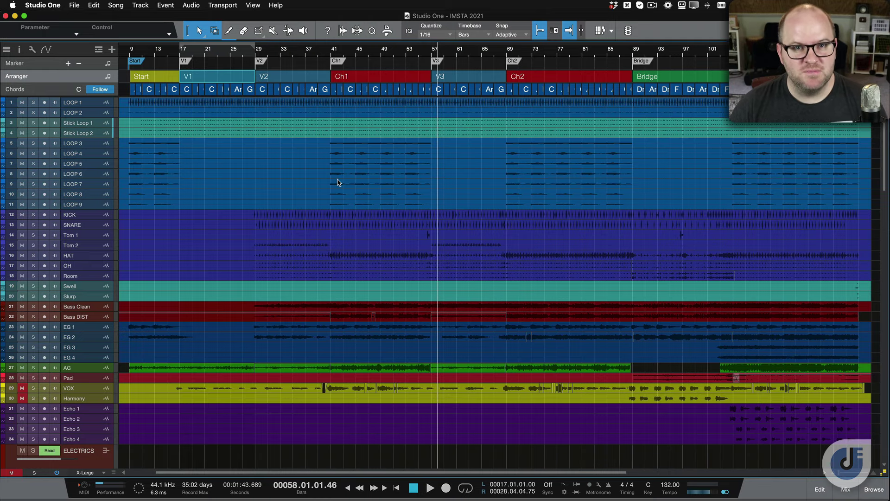
{"action": "key", "text": "z"}
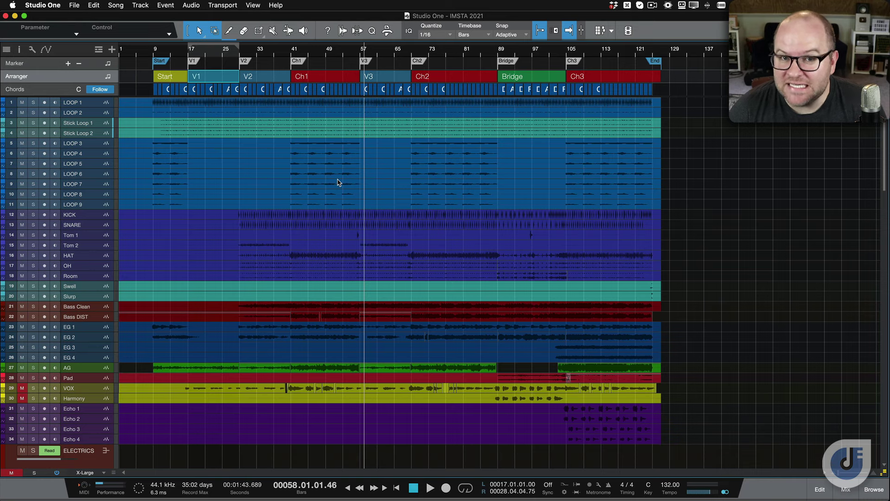
{"action": "left_click", "coordinate": [446, 78]}
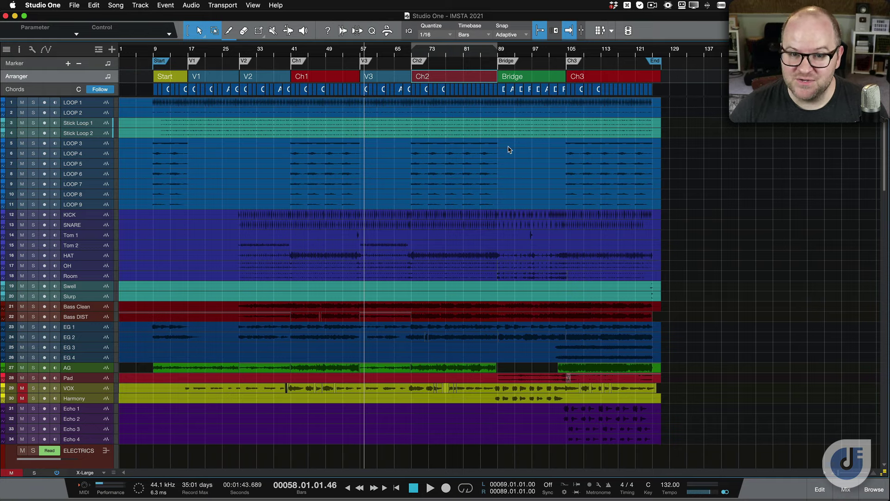
{"action": "key", "text": "super+a"}
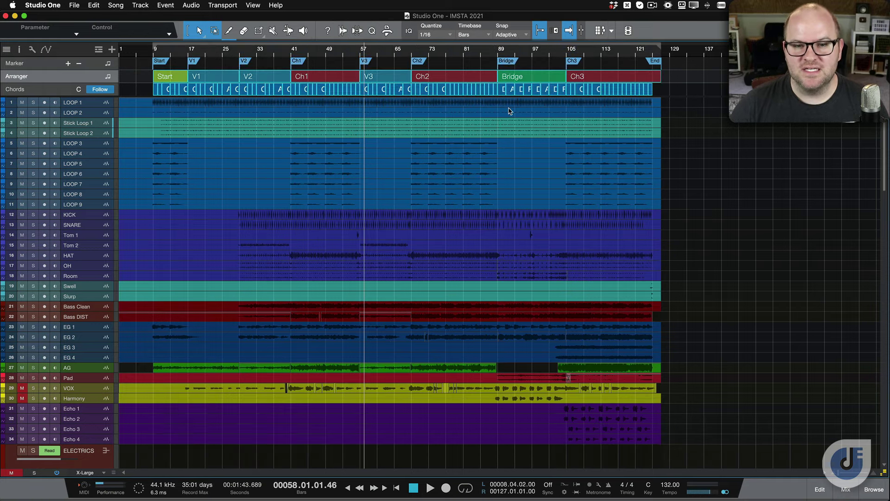
Split all track events at the start of the Bridge, try moving the split parts to bar 116, and undo the move
{"action": "left_click", "coordinate": [499, 194]}
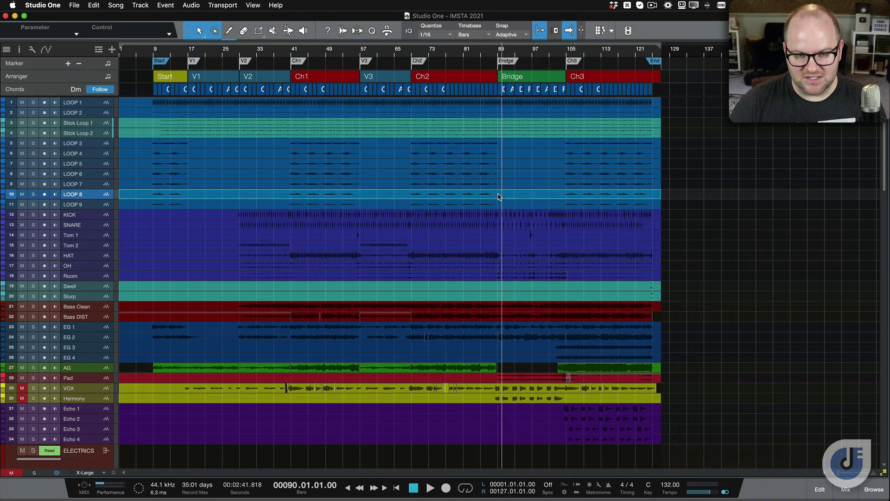
{"action": "key", "text": "super+a"}
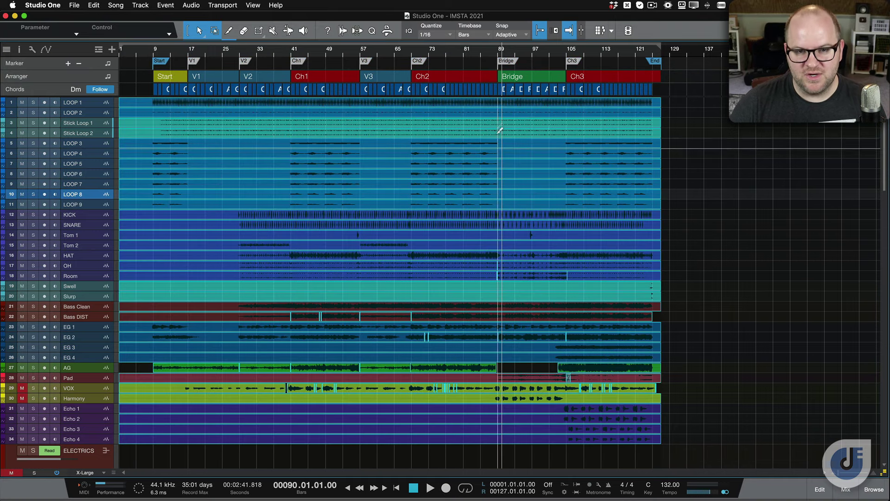
{"action": "left_click", "coordinate": [499, 101], "text": "super"}
{"action": "left_click_drag", "start_coordinate": [512, 105], "coordinate": [619, 106]}
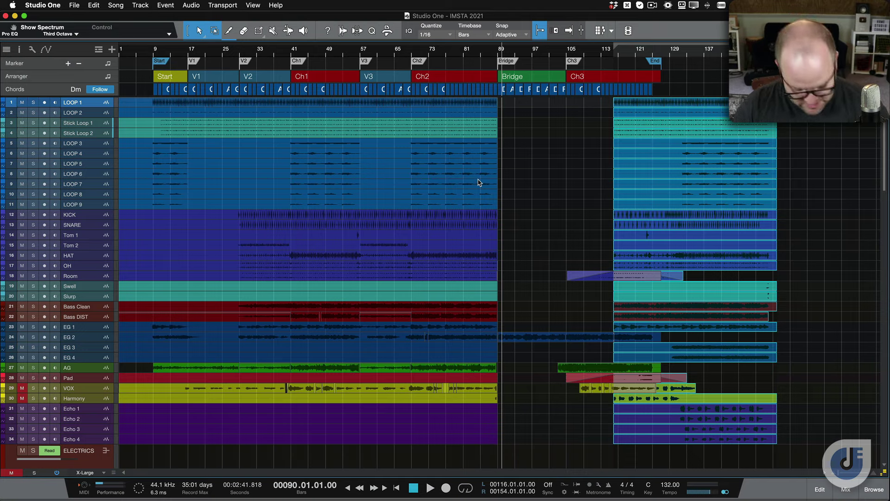
{"action": "key", "text": "ctrl+z"}
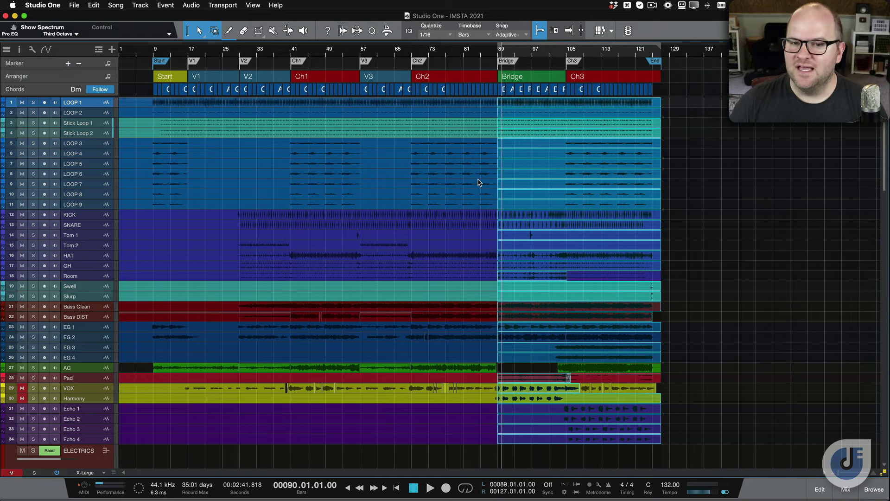
Undo the split of the track events, and duplicate the Ch2 section directly after itself in the arranger track
{"action": "key", "text": "super+z"}
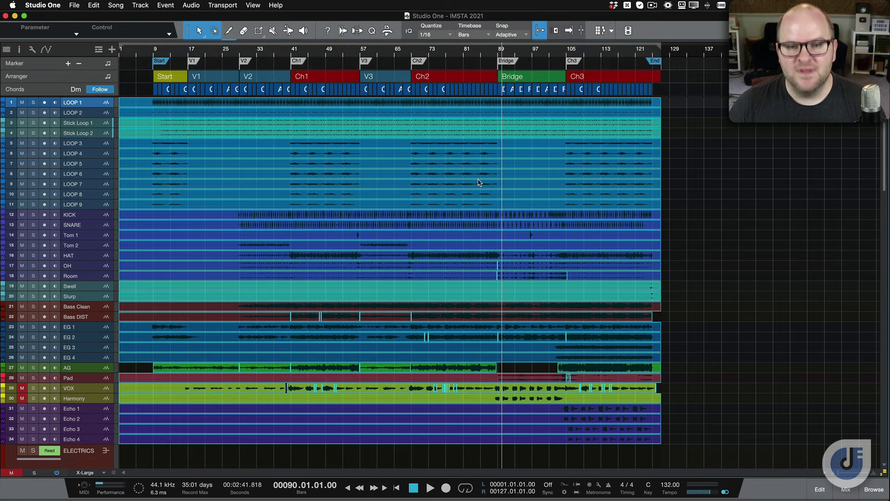
{"action": "left_click", "coordinate": [584, 217]}
{"action": "left_click", "coordinate": [443, 80]}
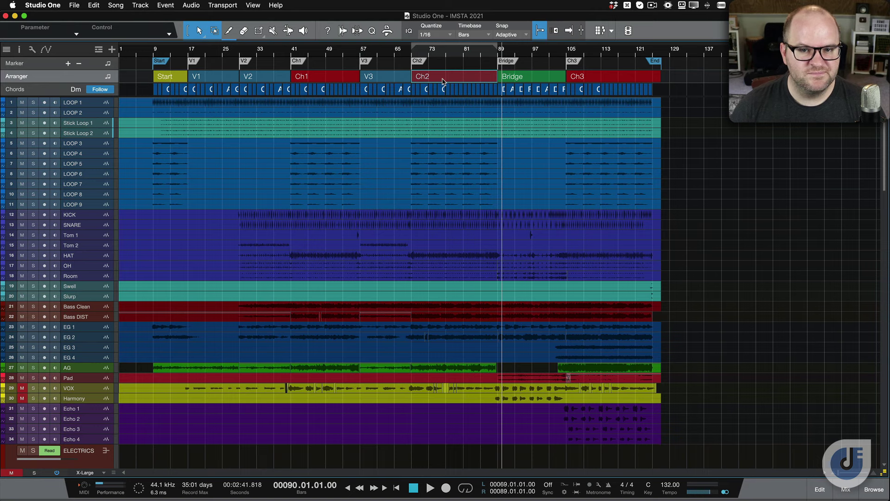
{"action": "key", "text": "super+d"}
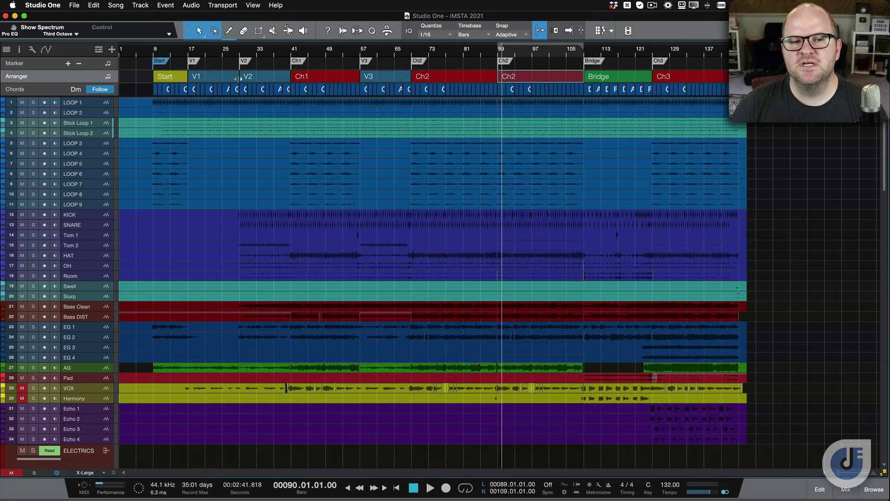
Try moving the V2 section behind Ch1 in the arranger track, and undo both this move and the Ch2 duplication
{"action": "left_click", "coordinate": [170, 76]}
{"action": "left_click", "coordinate": [208, 77]}
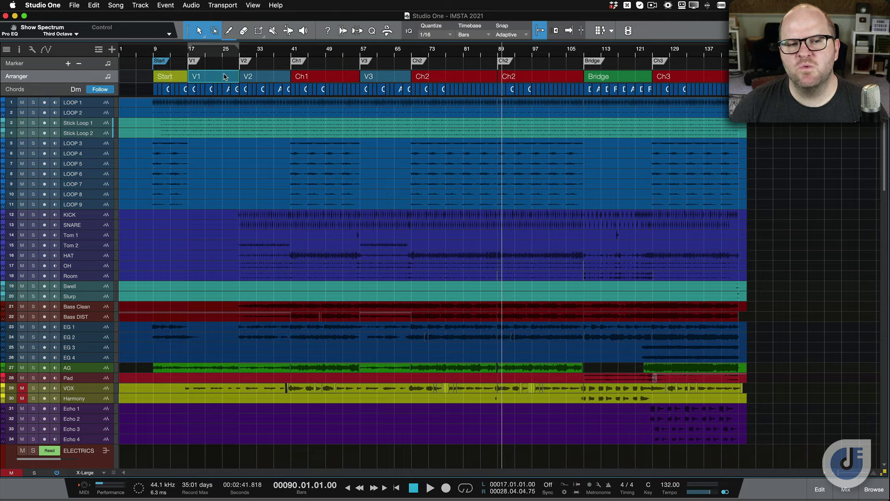
{"action": "left_click", "coordinate": [266, 77]}
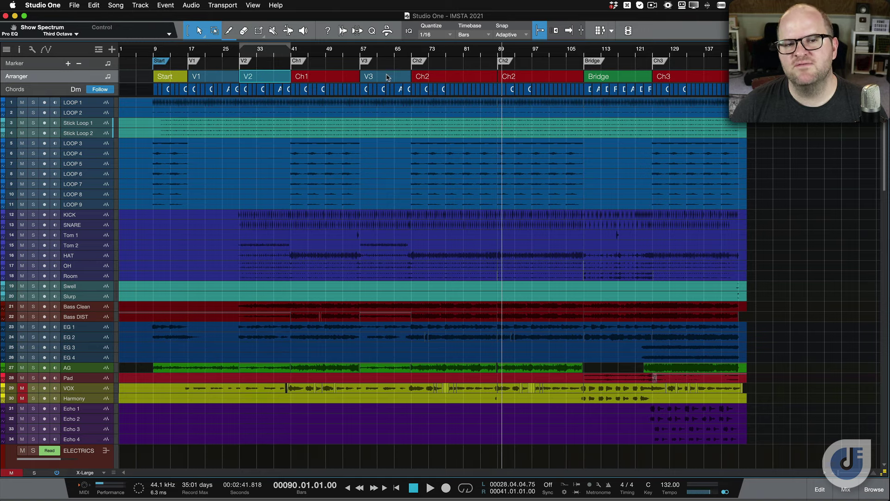
{"action": "left_click_drag", "start_coordinate": [270, 77], "coordinate": [353, 72]}
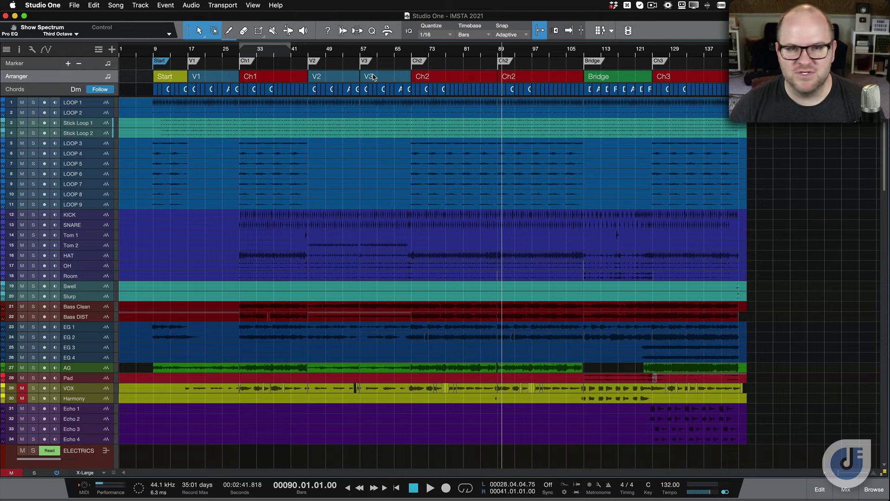
{"action": "key", "text": "super+z"}
{"action": "key", "text": "super+z"}
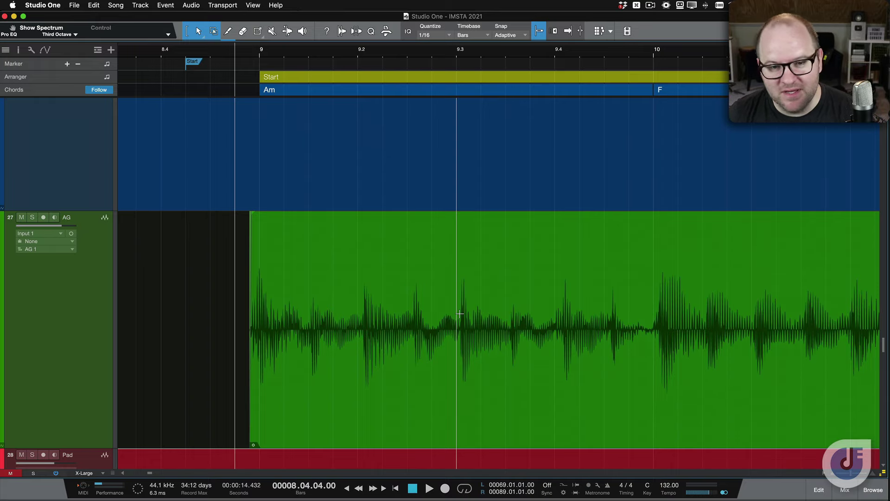
Examine the AG track's waveform against the bar grid from bar 9 to bar 25 for strums that are out of time
{"action": "scroll", "coordinate": [460, 314], "scroll_direction": "down", "scroll_amount": 4}
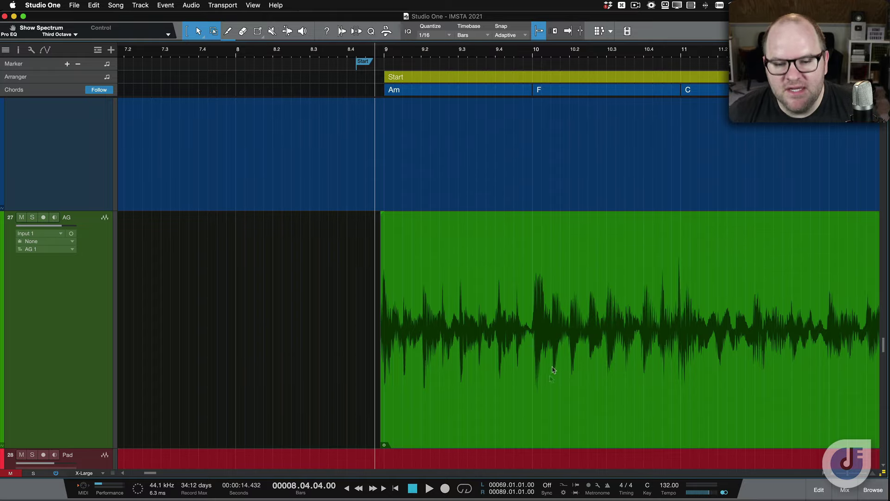
{"action": "scroll", "coordinate": [550, 395], "scroll_direction": "up", "scroll_amount": 5}
{"action": "scroll", "coordinate": [549, 397], "scroll_direction": "down", "scroll_amount": 1}
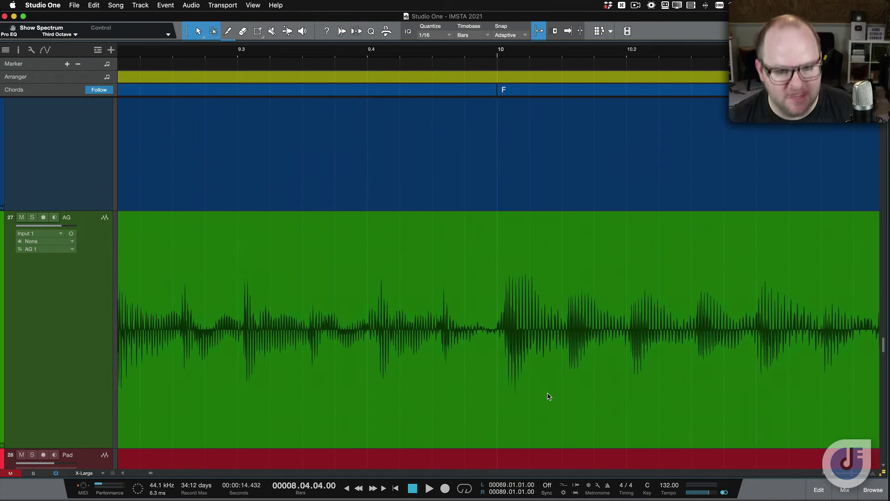
{"action": "scroll", "coordinate": [348, 337], "scroll_direction": "down", "scroll_amount": 3}
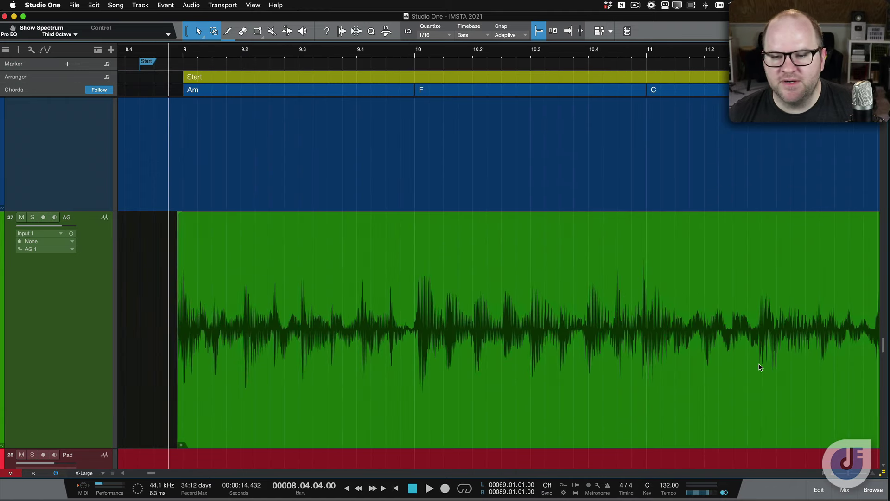
{"action": "scroll", "coordinate": [760, 367], "scroll_direction": "right", "scroll_amount": 10}
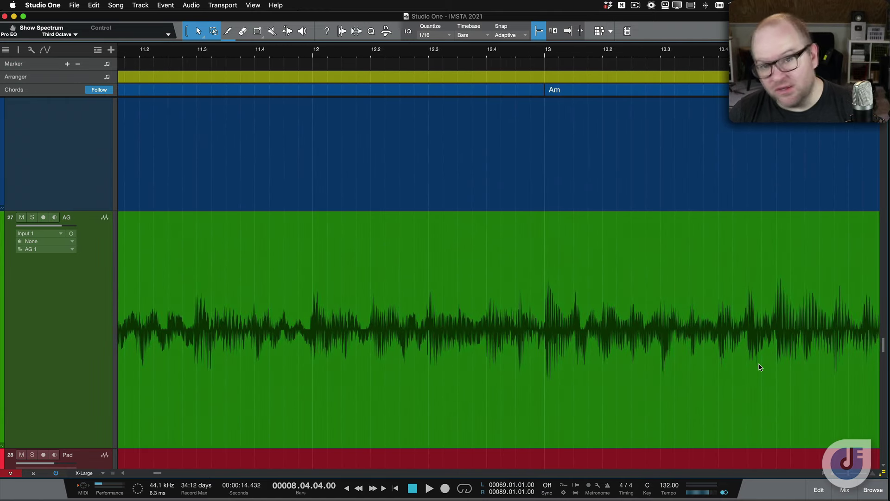
{"action": "scroll", "coordinate": [710, 384], "scroll_direction": "up", "scroll_amount": 3}
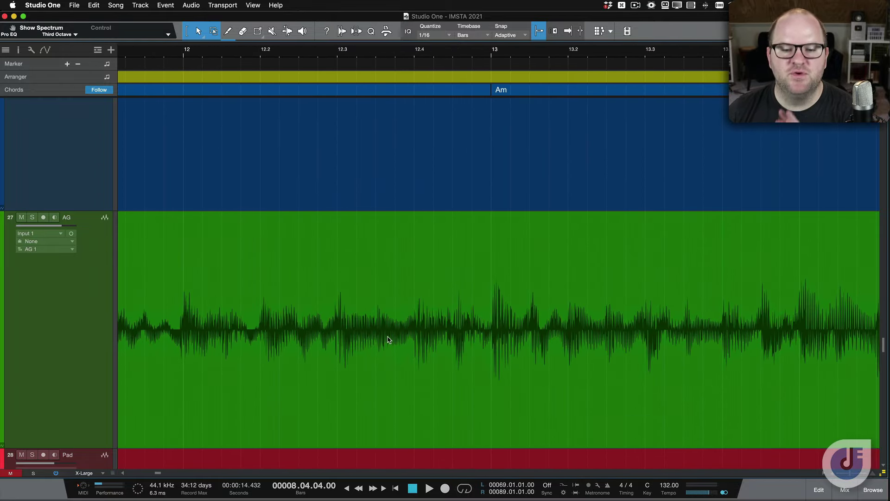
{"action": "scroll", "coordinate": [476, 351], "scroll_direction": "down", "scroll_amount": 5}
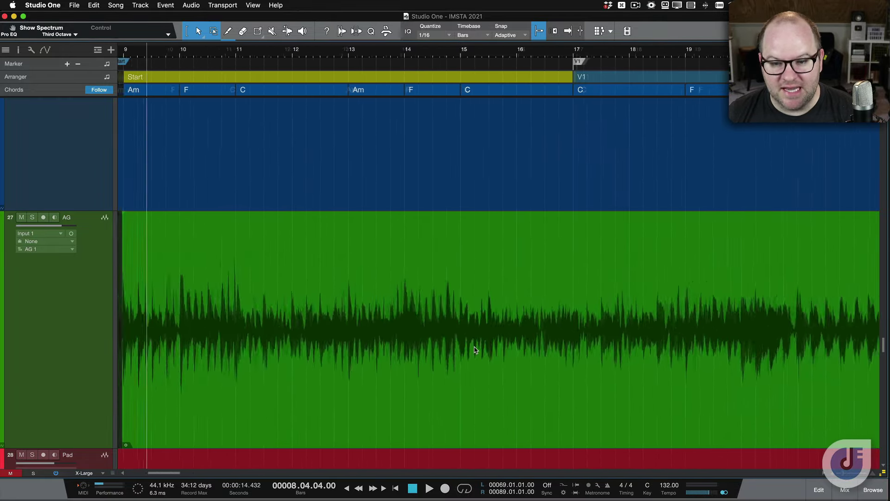
{"action": "scroll", "coordinate": [475, 350], "scroll_direction": "down", "scroll_amount": 3}
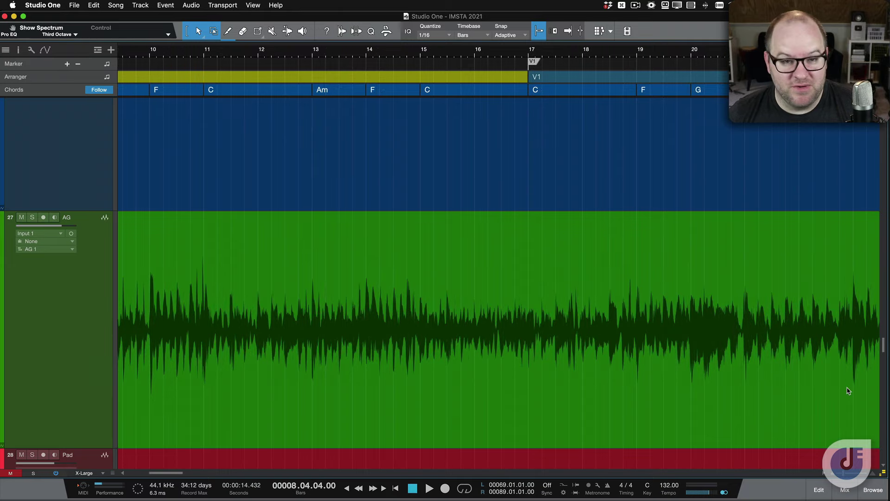
{"action": "scroll", "coordinate": [557, 353], "scroll_direction": "up", "scroll_amount": 8}
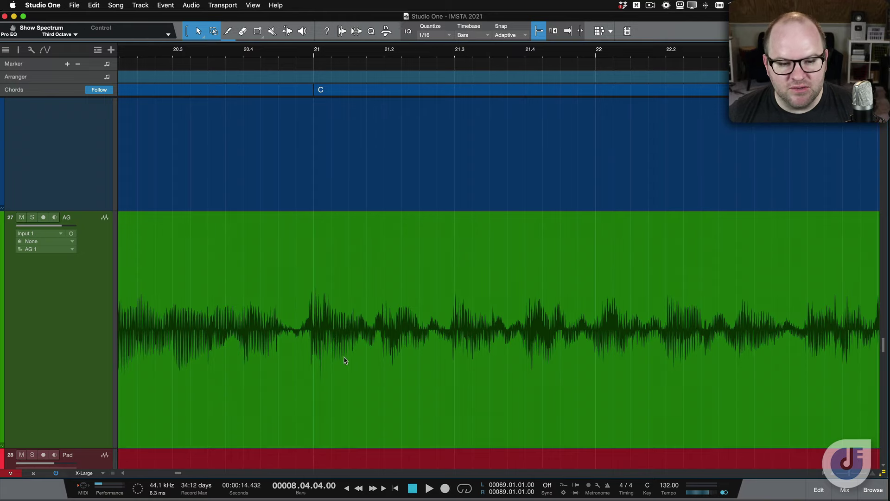
{"action": "scroll", "coordinate": [601, 377], "scroll_direction": "right", "scroll_amount": 5}
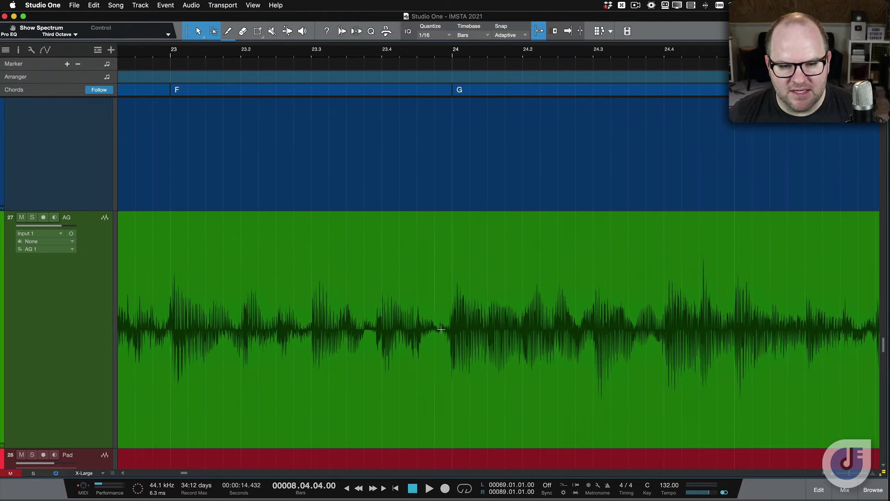
{"action": "scroll", "coordinate": [513, 341], "scroll_direction": "right", "scroll_amount": 2}
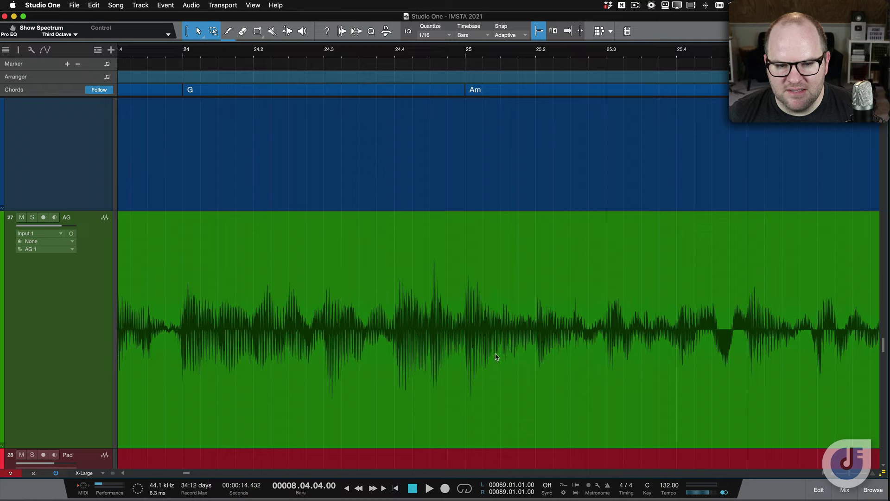
{"action": "scroll", "coordinate": [496, 357], "scroll_direction": "up", "scroll_amount": 4}
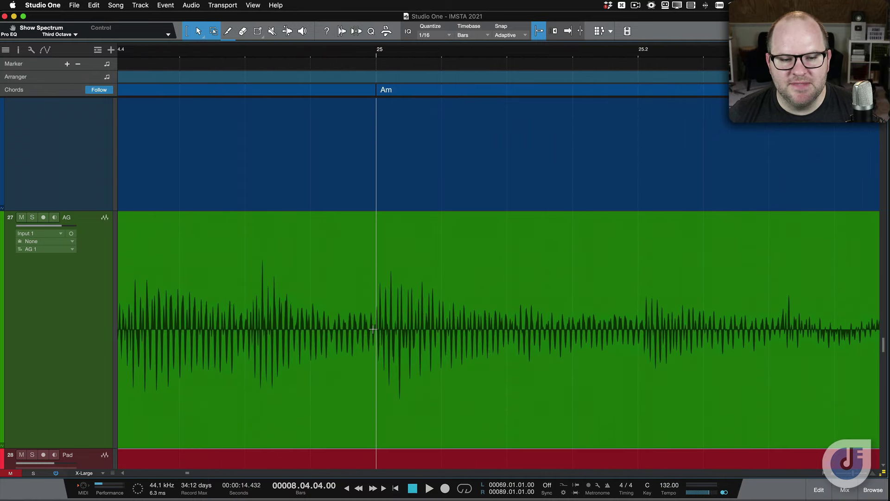
Split the AG event before and after the strum at bar 25, move the piece earlier, and extend the following event back over the gap
{"action": "left_click", "coordinate": [335, 329]}
{"action": "left_click", "coordinate": [782, 355]}
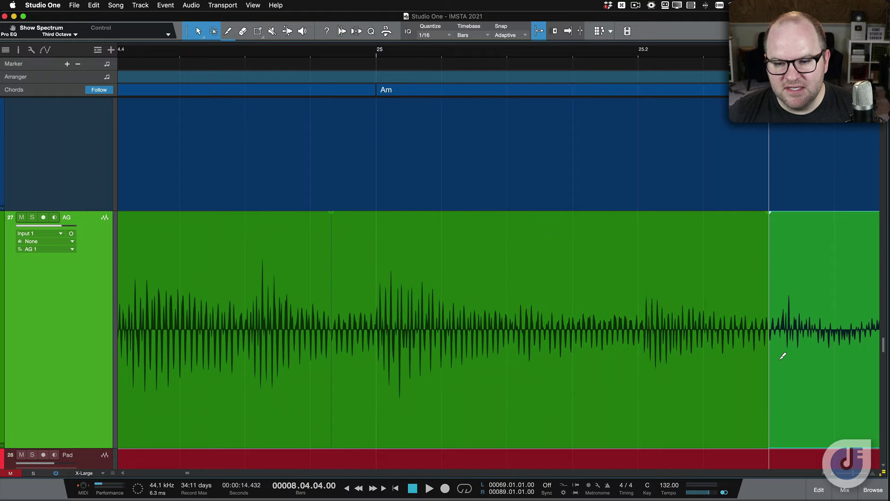
{"action": "left_click_drag", "start_coordinate": [501, 370], "coordinate": [480, 371]}
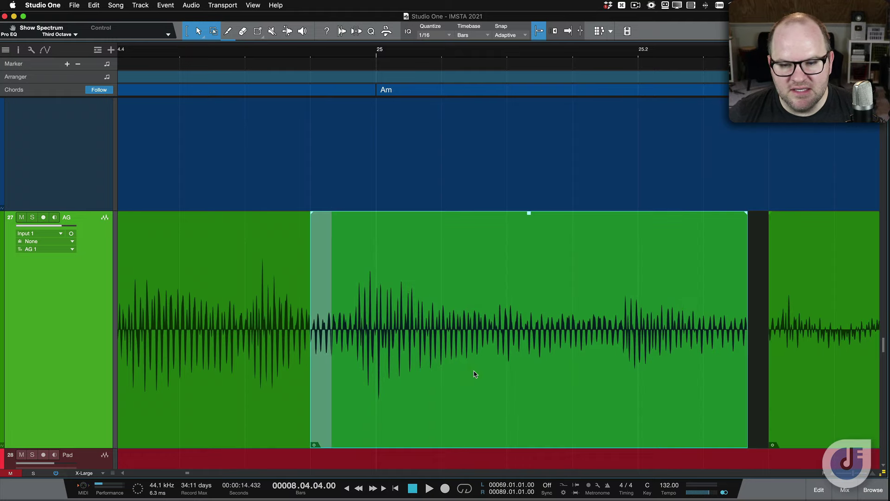
{"action": "left_click_drag", "start_coordinate": [770, 344], "coordinate": [741, 348]}
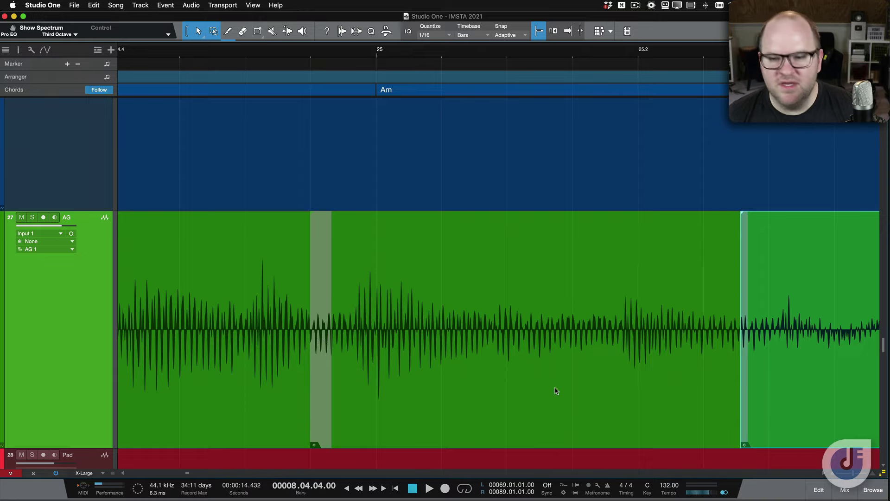
Undo the gap fill, the move and both splits on the AG event around bar 25
{"action": "key", "text": "super+z"}
{"action": "key", "text": "super+z"}
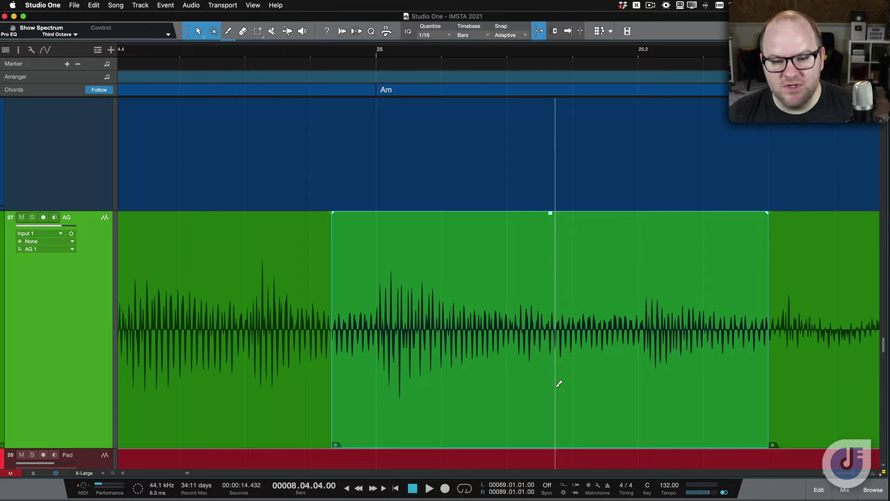
{"action": "key", "text": "super+z"}
{"action": "key", "text": "super+z"}
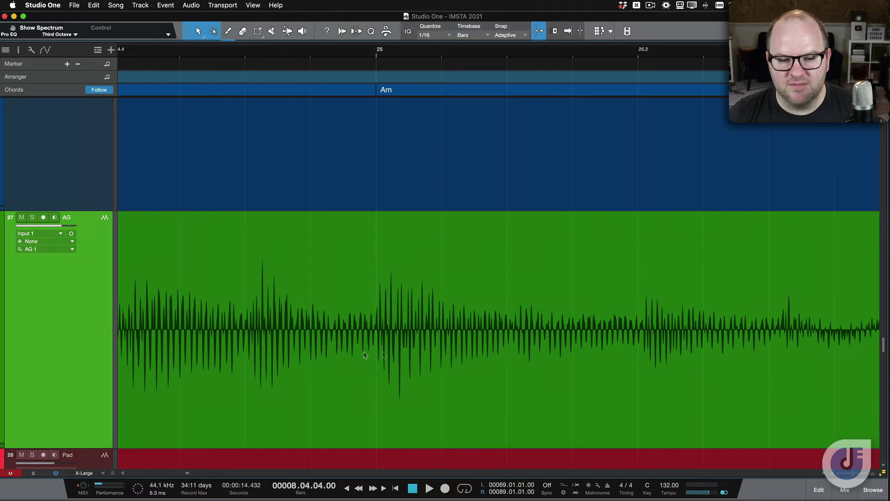
Turn off snapping, split the AG event around the bar 25 strum, and slip the audio inside the piece earlier with crossfades at both edges
{"action": "key", "text": "n"}
{"action": "left_click", "coordinate": [332, 367], "text": "alt"}
{"action": "left_click", "coordinate": [784, 392], "text": "alt"}
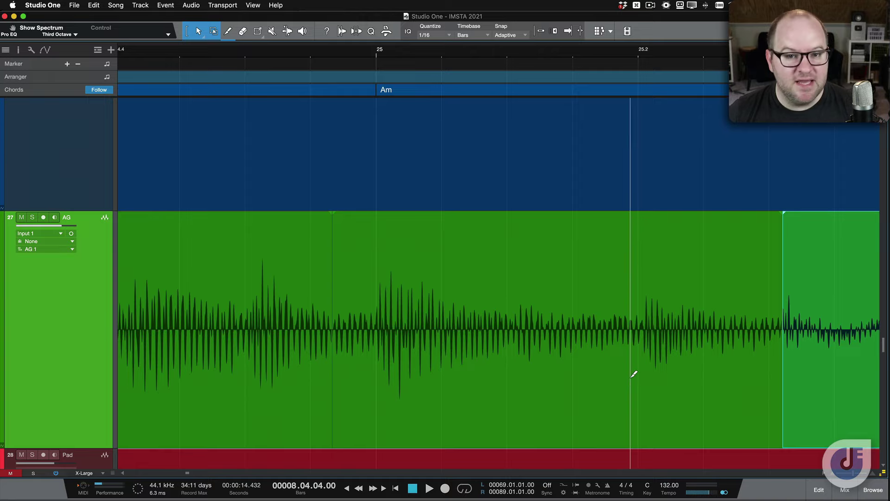
{"action": "left_click_drag", "start_coordinate": [487, 339], "coordinate": [463, 342]}
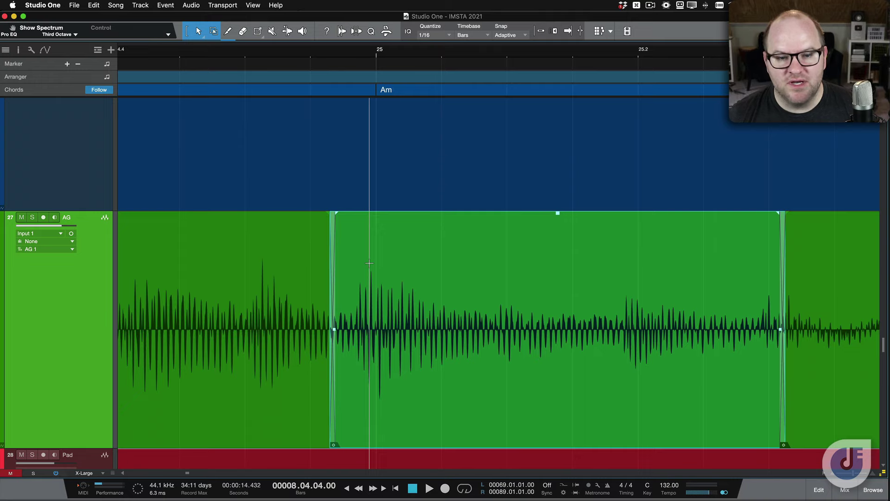
Split the EG 1 event around the V3 section and raise the volume of the split-out piece
{"action": "key", "text": "w"}
{"action": "key", "text": "w"}
{"action": "key", "text": "w"}
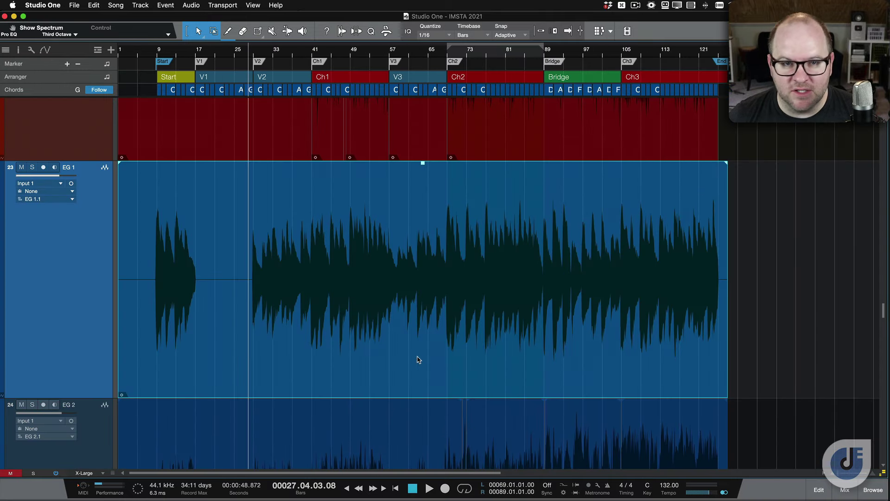
{"action": "key", "text": "e"}
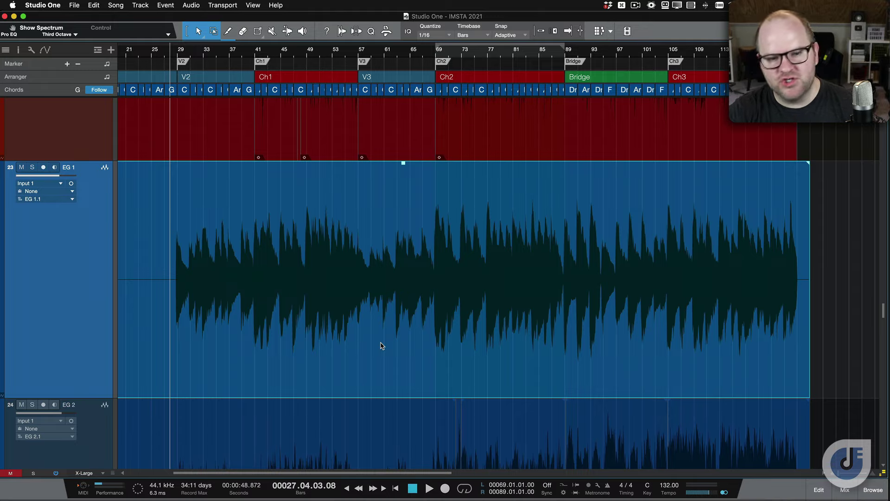
{"action": "left_click", "coordinate": [365, 253], "text": "alt"}
{"action": "left_click", "coordinate": [435, 260], "text": "alt"}
{"action": "left_click", "coordinate": [400, 195]}
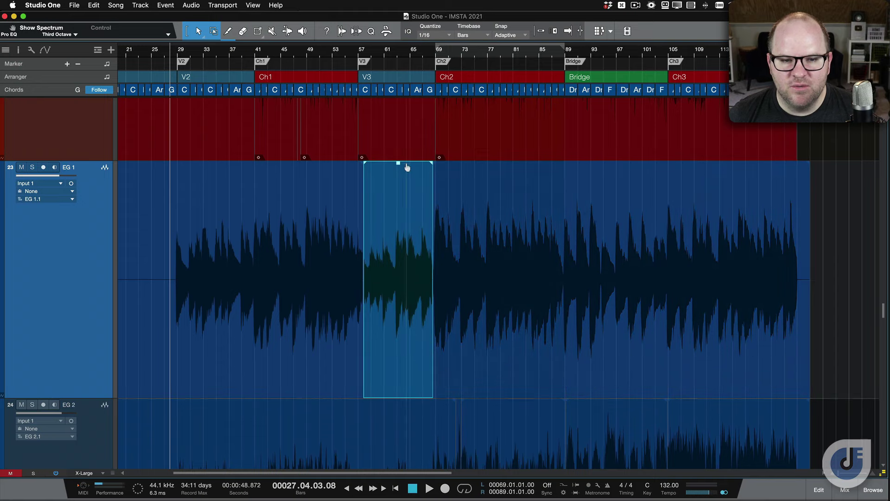
{"action": "left_click_drag", "start_coordinate": [400, 168], "coordinate": [400, 149]}
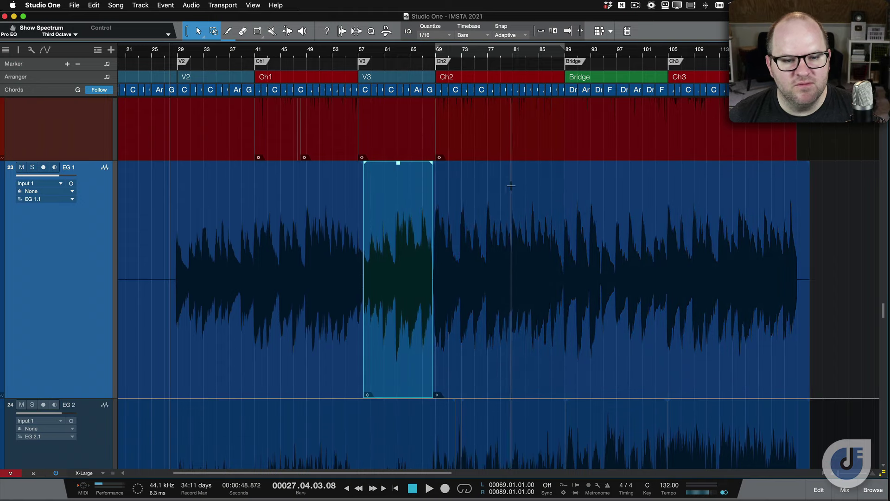
Select the separate EG 1 pieces one after another, and undo the volume change and both splits
{"action": "left_click", "coordinate": [289, 339]}
{"action": "left_click", "coordinate": [381, 391]}
{"action": "left_click", "coordinate": [515, 365]}
{"action": "left_click", "coordinate": [345, 363]}
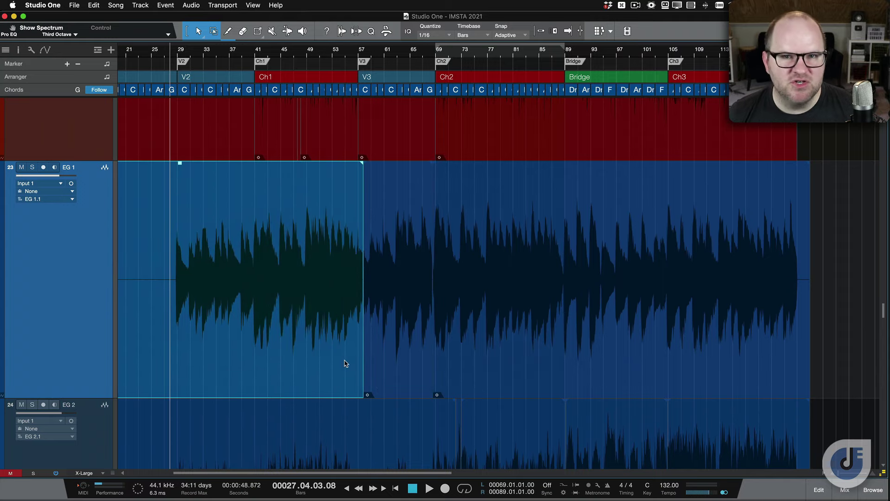
{"action": "key", "text": "super+z"}
{"action": "key", "text": "super+z"}
{"action": "key", "text": "super+z"}
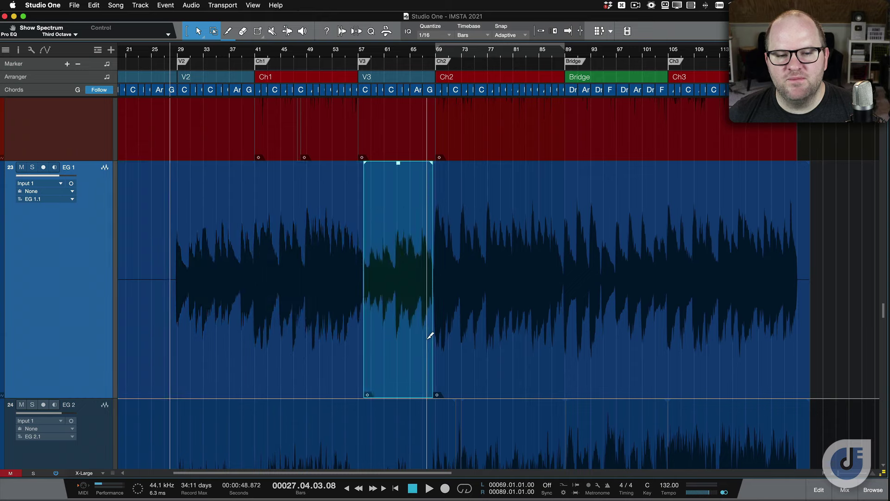
{"action": "key", "text": "super+z"}
Enable the gain envelope on the EG 1 event and add points that raise the gain across the V3 section
{"action": "right_click", "coordinate": [308, 313]}
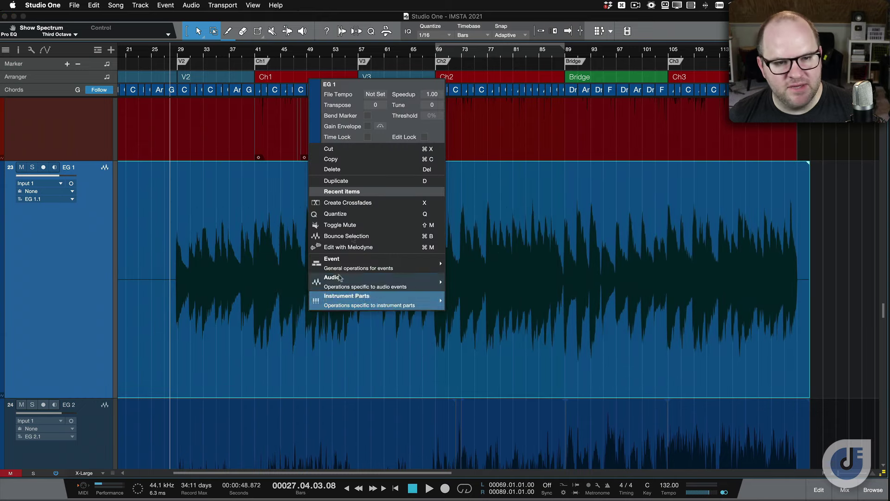
{"action": "left_click", "coordinate": [368, 126]}
{"action": "left_click", "coordinate": [169, 312]}
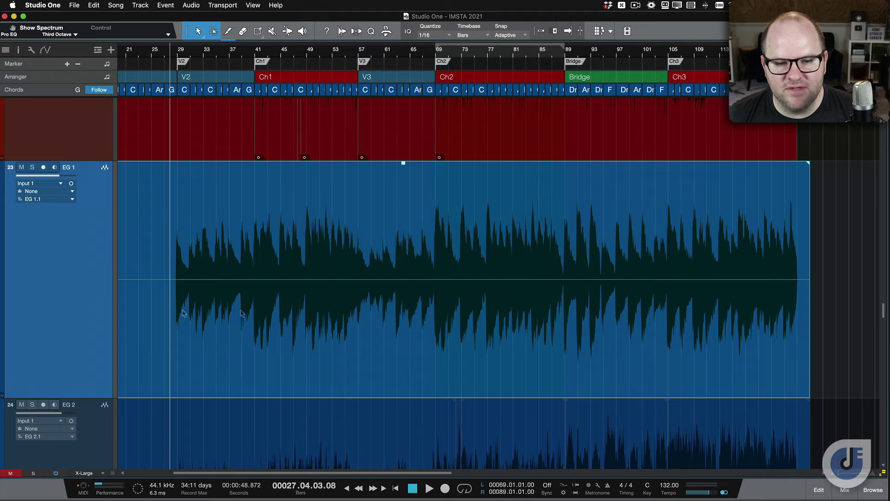
{"action": "left_click", "coordinate": [364, 279]}
{"action": "left_click", "coordinate": [436, 279]}
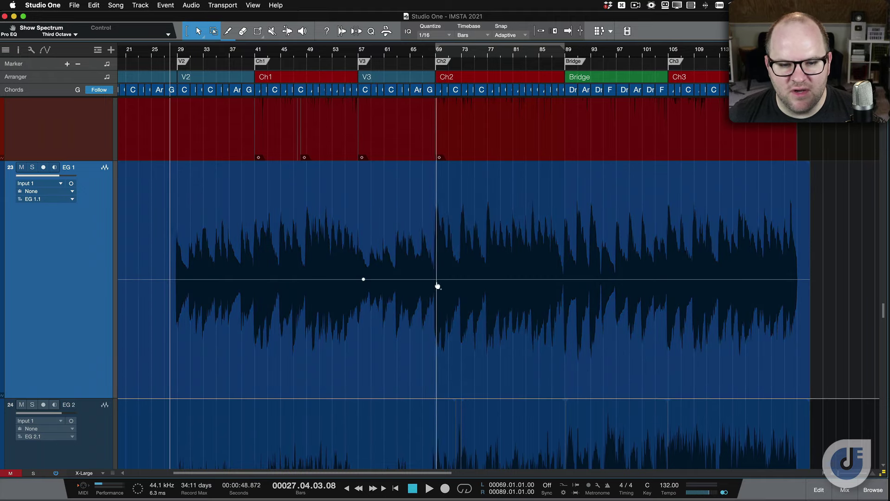
{"action": "left_click_drag", "start_coordinate": [373, 279], "coordinate": [371, 249]}
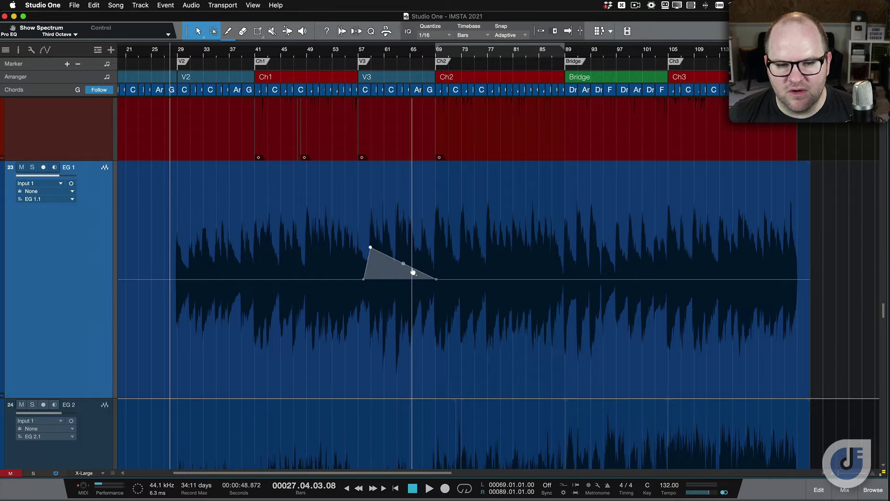
{"action": "left_click_drag", "start_coordinate": [418, 270], "coordinate": [394, 244]}
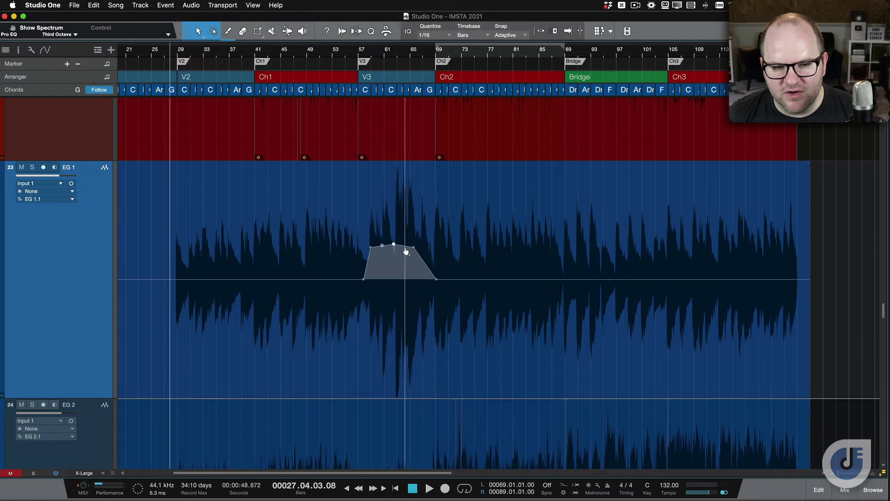
Reshape the V3 gain envelope on EG 1 by raising its middle point and curving the segments between that point and Ch2
{"action": "scroll", "coordinate": [395, 244], "scroll_direction": "up", "scroll_amount": 5}
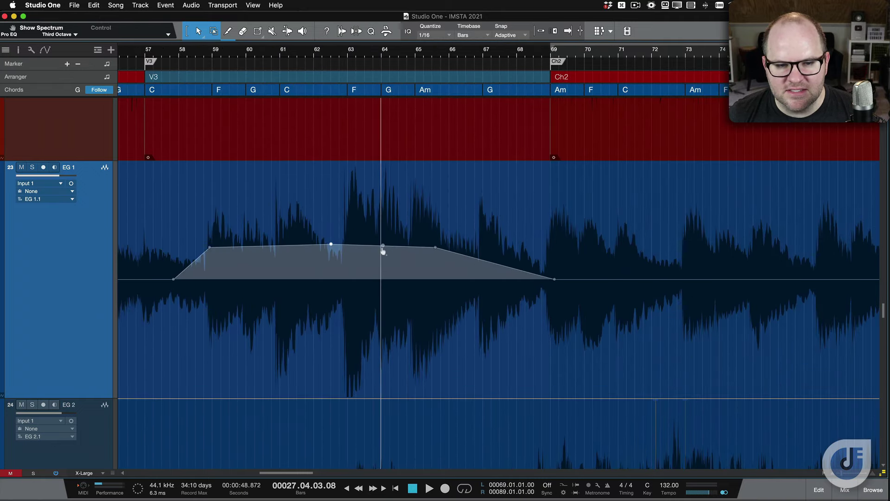
{"action": "left_click_drag", "start_coordinate": [383, 245], "coordinate": [379, 284]}
{"action": "left_click", "coordinate": [490, 264]}
{"action": "mouse_move", "coordinate": [496, 265]}
{"action": "left_mouse_down"}
{"action": "mouse_move", "coordinate": [513, 264]}
{"action": "mouse_move", "coordinate": [475, 281]}
{"action": "mouse_move", "coordinate": [495, 259]}
{"action": "left_mouse_up"}
{"action": "left_click_drag", "start_coordinate": [334, 243], "coordinate": [329, 235]}
{"action": "left_click", "coordinate": [270, 241]}
{"action": "key", "text": "w"}
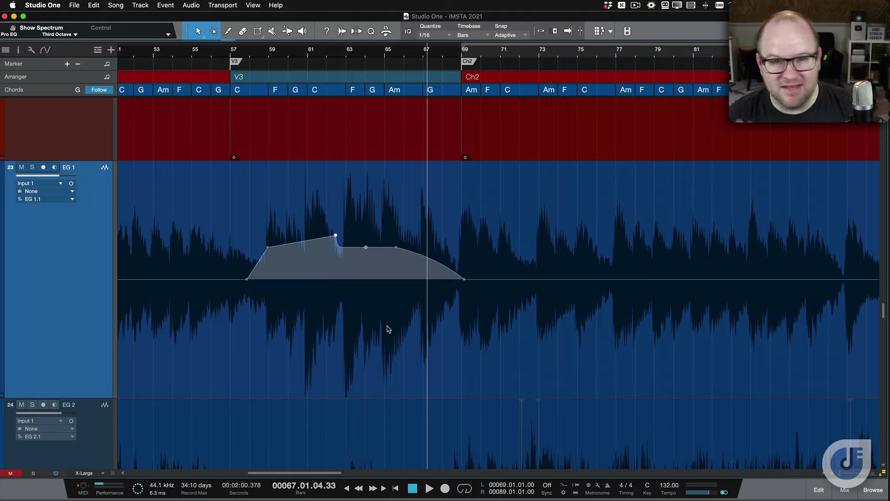
Show the mixer and duplicate the VOX channel three times
{"action": "key", "text": "F3"}
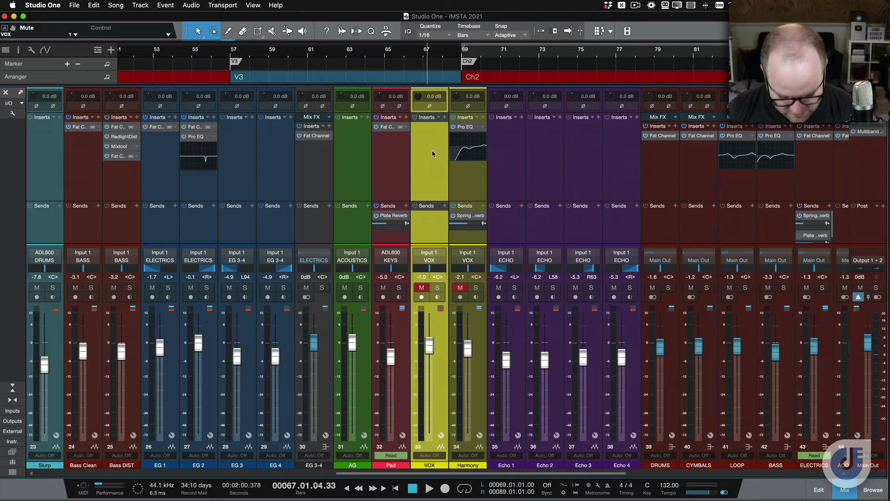
{"action": "key", "text": "shift+d"}
{"action": "key", "text": "shift+d"}
{"action": "key", "text": "shift+d"}
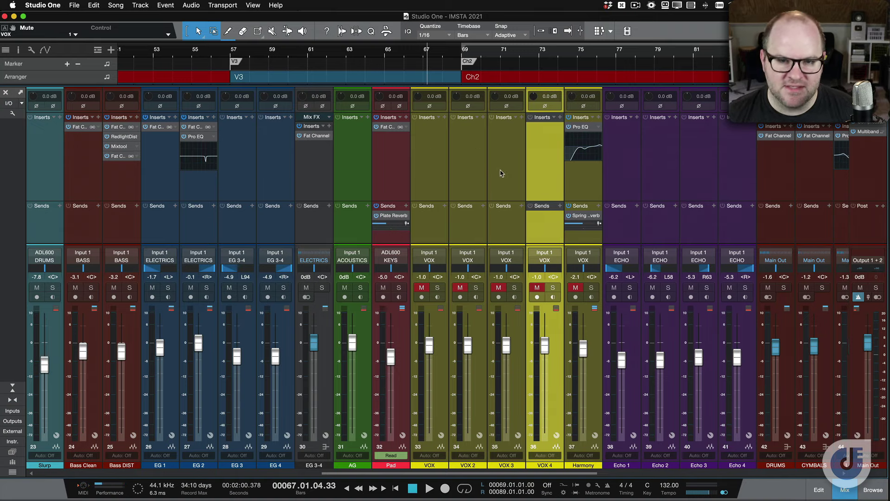
Delete the three VOX duplicates, leaving only the original VOX channel selected
{"action": "key", "text": "Delete"}
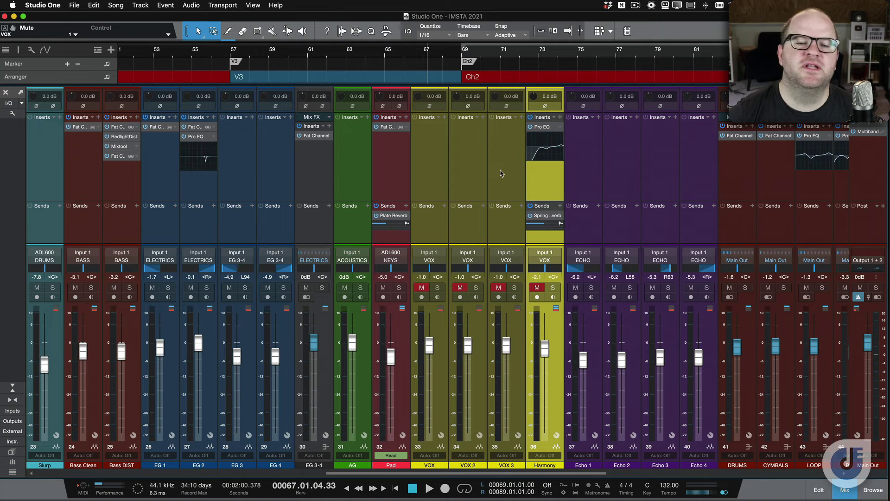
{"action": "left_click", "coordinate": [501, 171]}
{"action": "key", "text": "Delete"}
{"action": "left_click", "coordinate": [447, 165]}
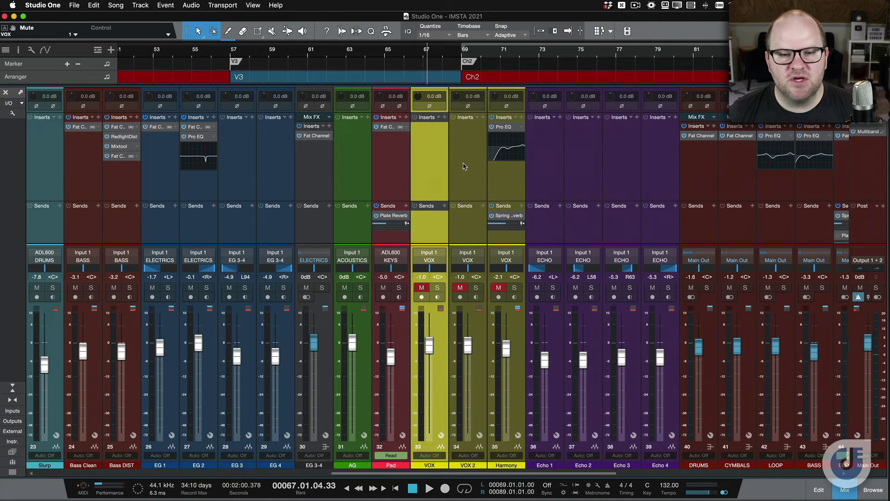
{"action": "left_click", "coordinate": [461, 165]}
{"action": "key", "text": "Delete"}
{"action": "left_click", "coordinate": [433, 166]}
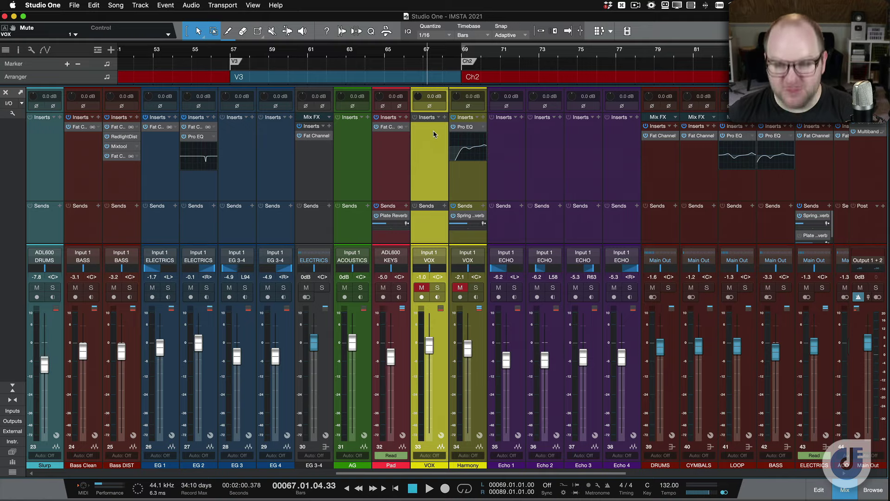
Insert a Fat Channel followed by a Splitter on the VOX channel, and move and enlarge the insert routing window
{"action": "key", "text": "F5"}
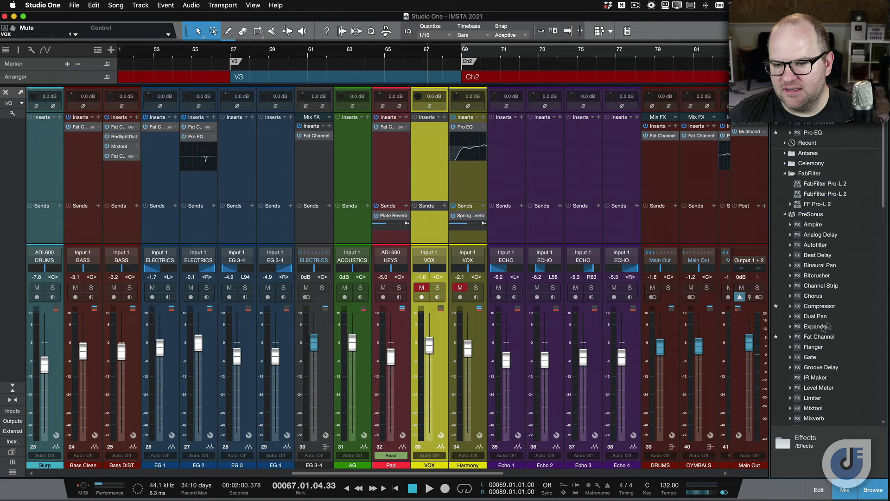
{"action": "left_click_drag", "start_coordinate": [815, 337], "coordinate": [429, 143]}
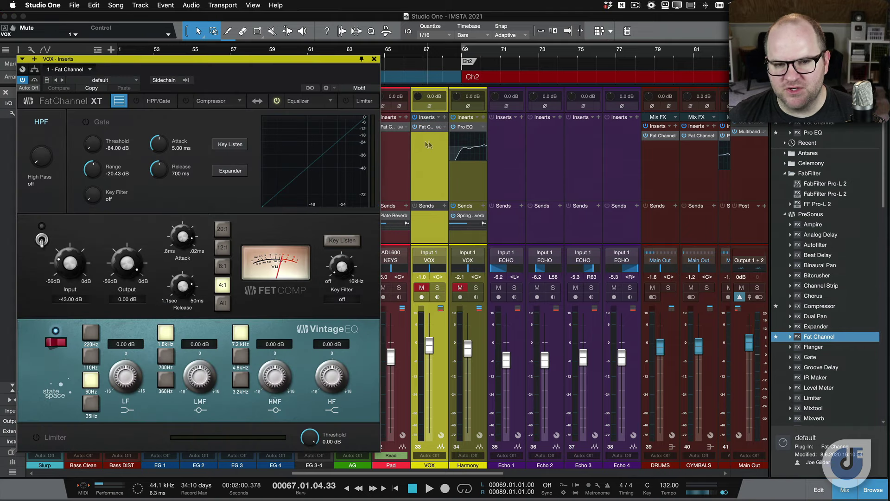
{"action": "scroll", "coordinate": [791, 330], "scroll_direction": "down", "scroll_amount": 8}
{"action": "scroll", "coordinate": [821, 288], "scroll_direction": "up", "scroll_amount": 3}
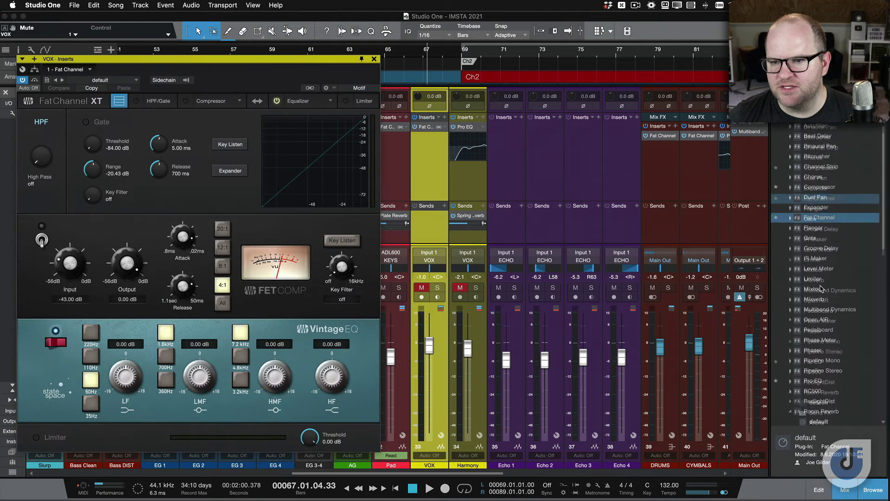
{"action": "scroll", "coordinate": [823, 390], "scroll_direction": "down", "scroll_amount": 3}
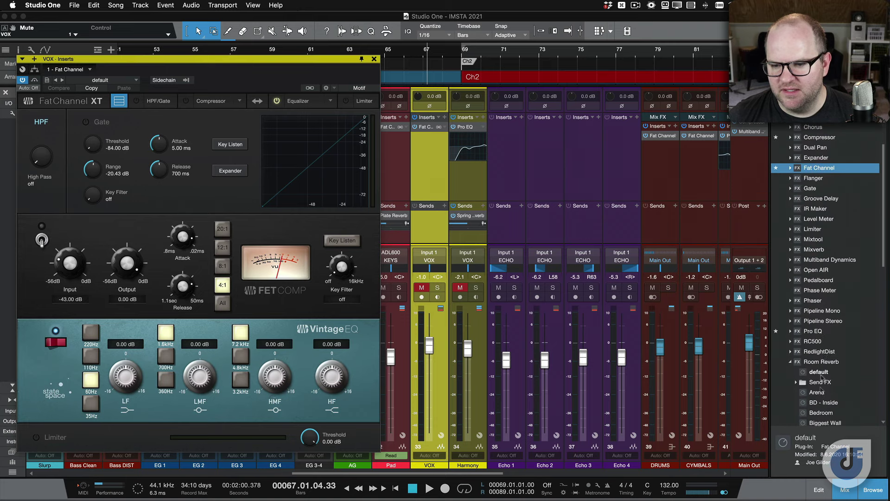
{"action": "left_click", "coordinate": [791, 361]}
{"action": "left_click_drag", "start_coordinate": [814, 402], "coordinate": [429, 137]}
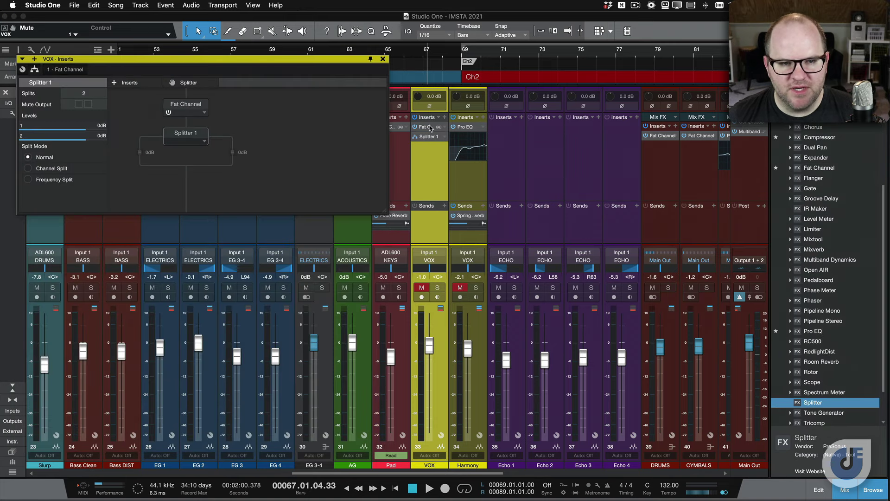
{"action": "left_click_drag", "start_coordinate": [270, 61], "coordinate": [394, 107]}
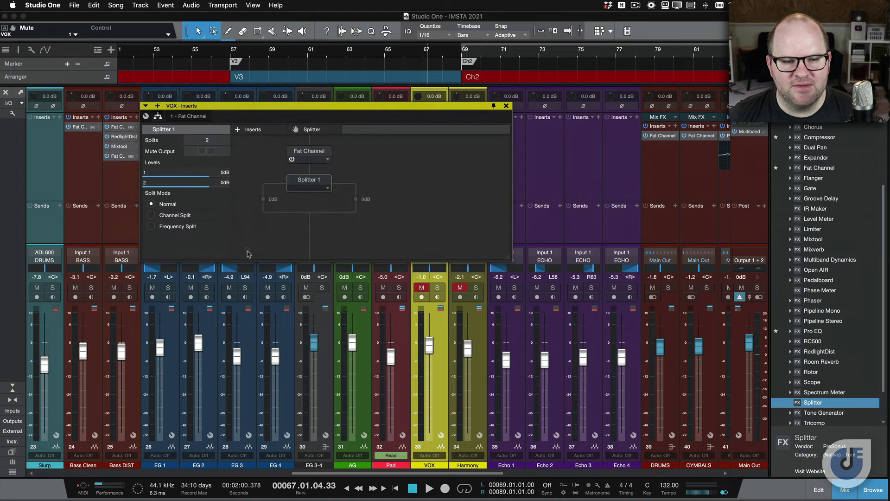
{"action": "left_click_drag", "start_coordinate": [249, 261], "coordinate": [251, 485]}
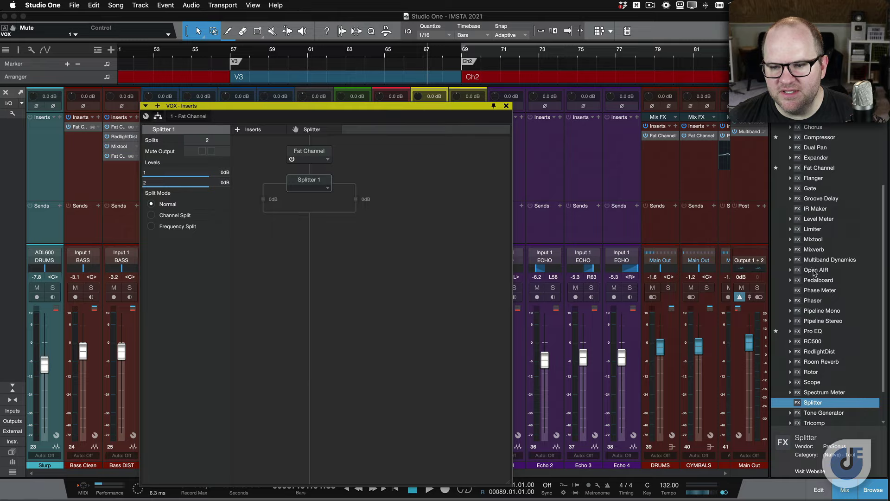
Try to add a Pro EQ to the Splitter routing on VOX
{"action": "left_click_drag", "start_coordinate": [813, 330], "coordinate": [304, 242]}
{"action": "left_click_drag", "start_coordinate": [805, 332], "coordinate": [326, 253]}
{"action": "right_click", "coordinate": [312, 153]}
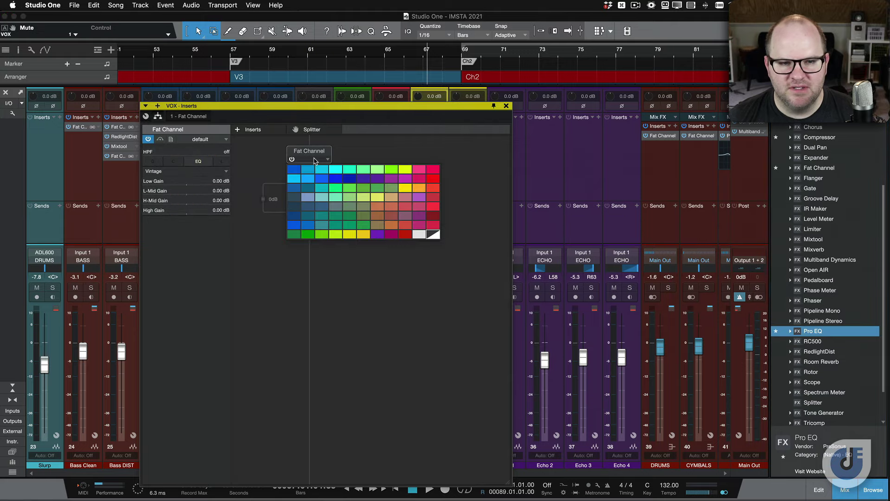
{"action": "key", "text": "Escape"}
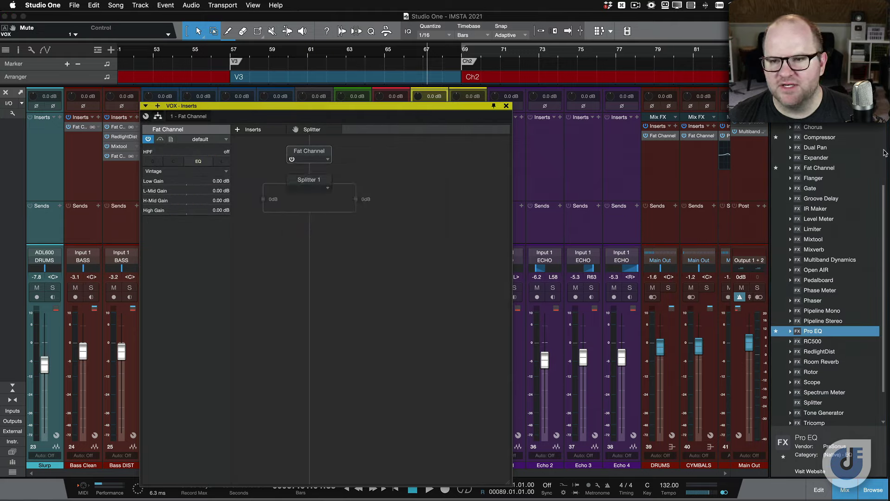
Add a second Fat Channel to the Splitter's first branch and move the original Fat Channel into the second branch
{"action": "scroll", "coordinate": [885, 153], "scroll_direction": "up", "scroll_amount": 5}
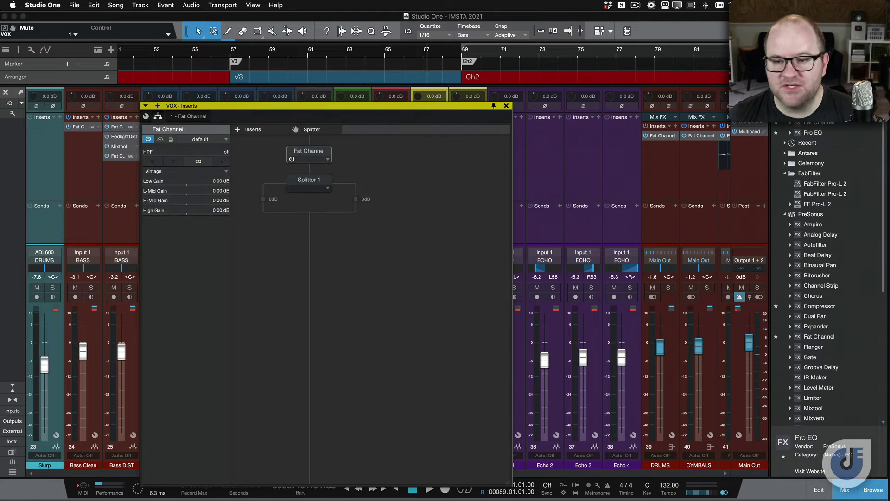
{"action": "left_click_drag", "start_coordinate": [819, 123], "coordinate": [262, 208]}
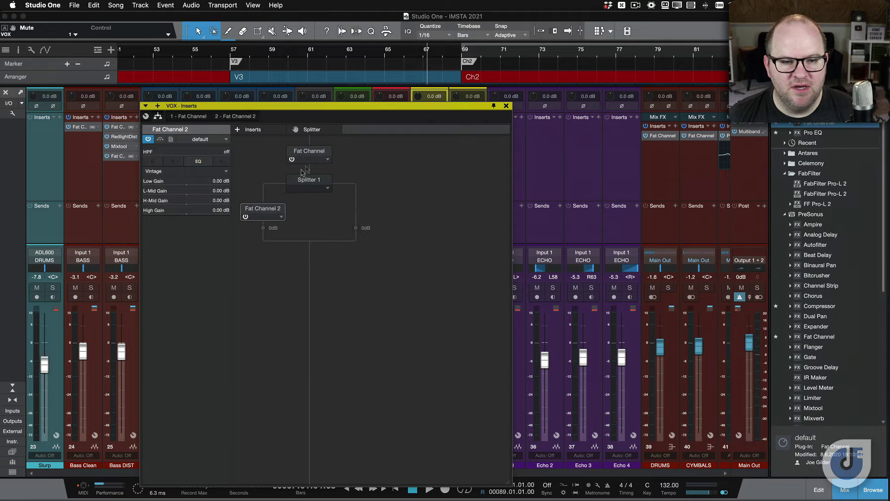
{"action": "left_click_drag", "start_coordinate": [310, 158], "coordinate": [366, 208]}
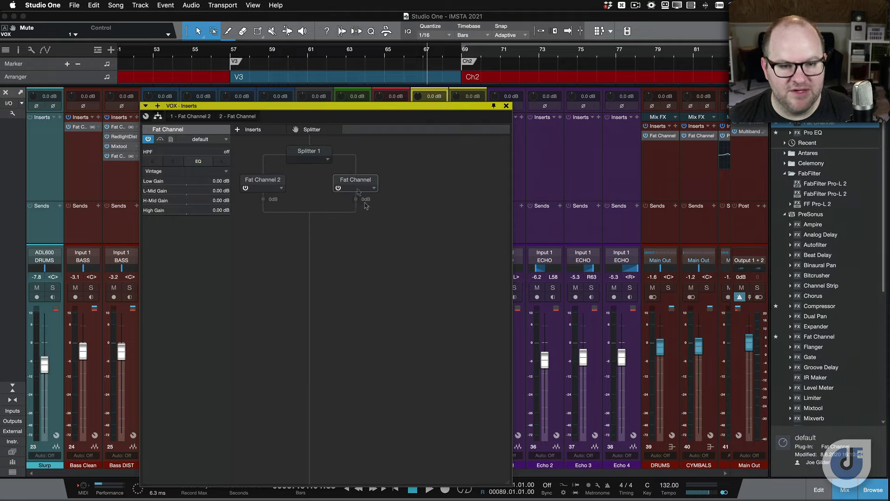
{"action": "left_click", "coordinate": [316, 156]}
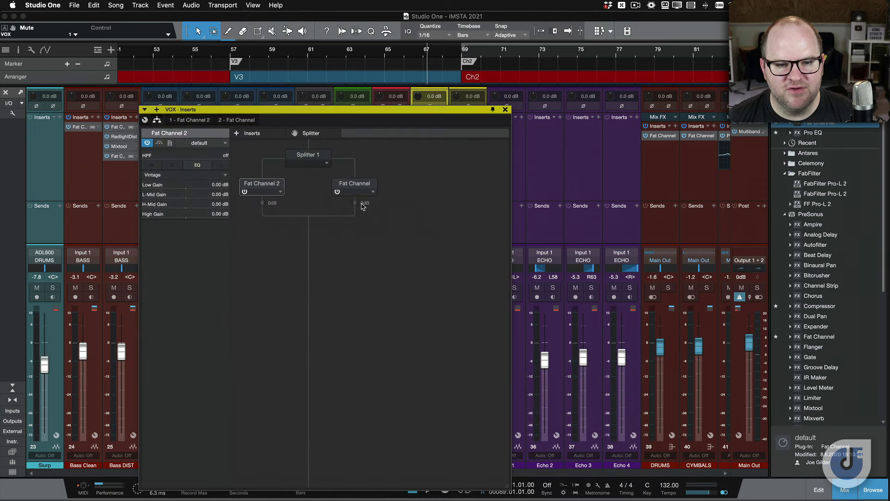
Try the second branch's level control, and switch Splitter 1 through Channel Split to Frequency Split mode
{"action": "mouse_move", "coordinate": [355, 203]}
{"action": "left_mouse_down"}
{"action": "mouse_move", "coordinate": [354, 249]}
{"action": "mouse_move", "coordinate": [354, 215]}
{"action": "left_mouse_up"}
{"action": "left_click", "coordinate": [354, 208], "text": "alt"}
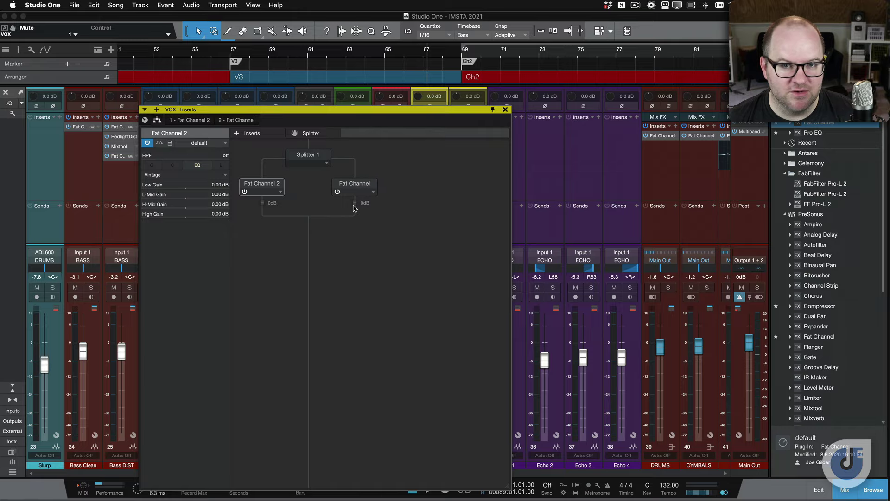
{"action": "left_click", "coordinate": [299, 159]}
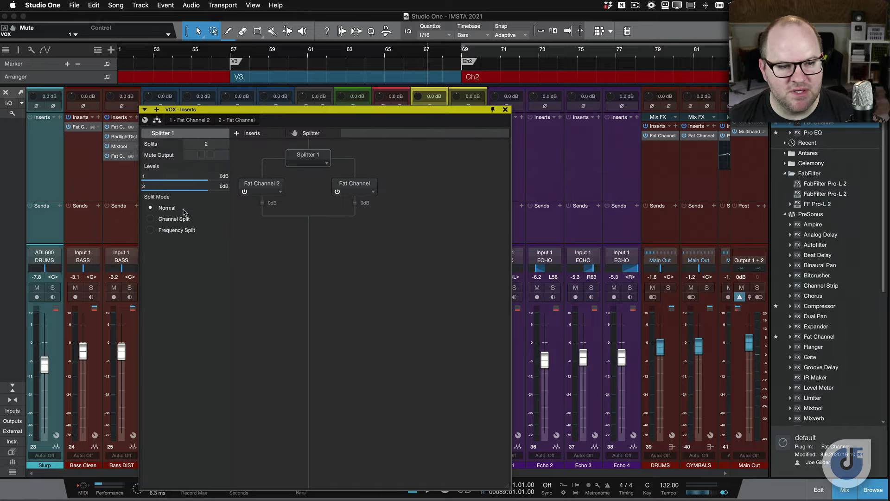
{"action": "left_click", "coordinate": [172, 220]}
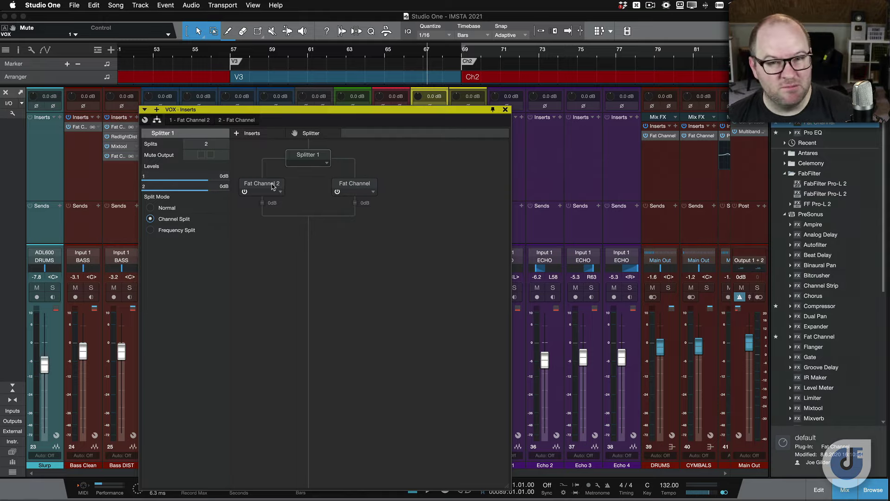
{"action": "left_click", "coordinate": [161, 231]}
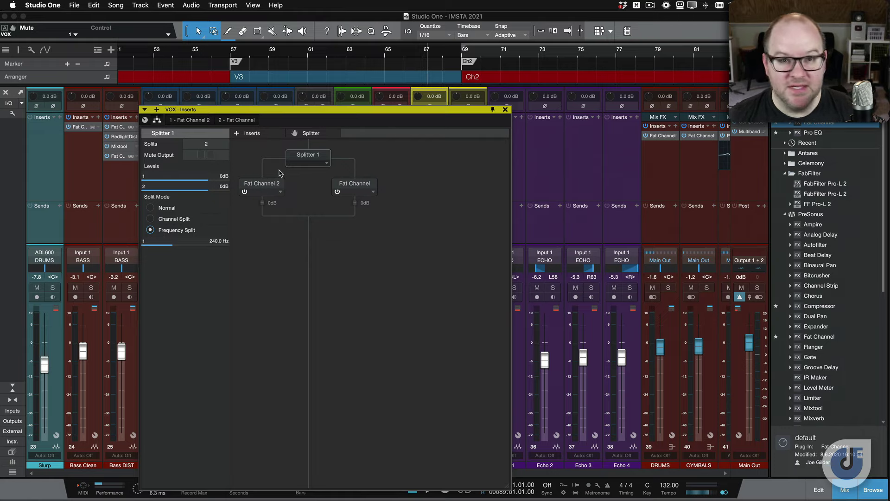
{"action": "left_click", "coordinate": [270, 183]}
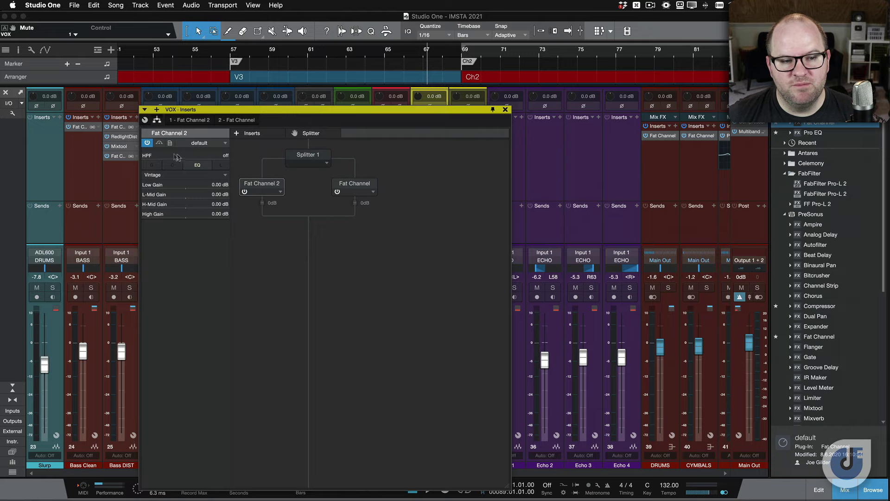
{"action": "left_click", "coordinate": [310, 155]}
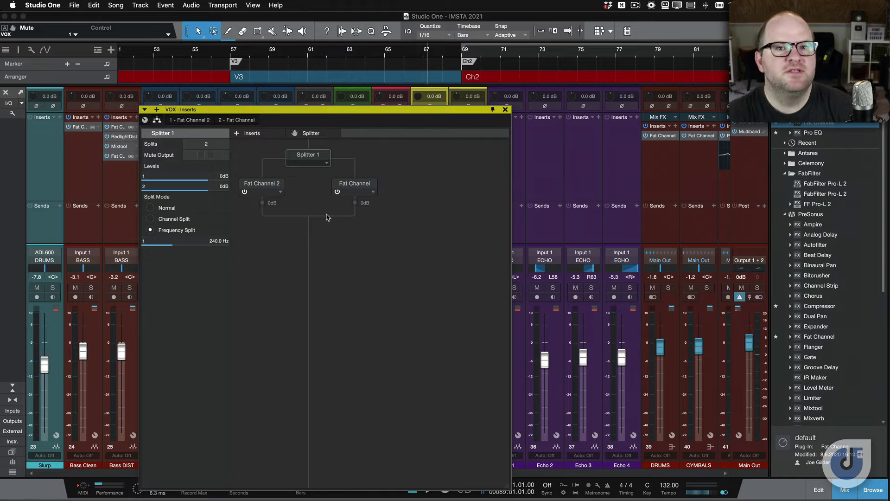
Nest another Splitter in the second branch of Splitter 1, ahead of its Fat Channel
{"action": "left_click", "coordinate": [300, 165]}
{"action": "left_click_drag", "start_coordinate": [819, 286], "coordinate": [351, 349]}
{"action": "scroll", "coordinate": [868, 367], "scroll_direction": "down", "scroll_amount": 10}
{"action": "left_click_drag", "start_coordinate": [811, 360], "coordinate": [355, 168]}
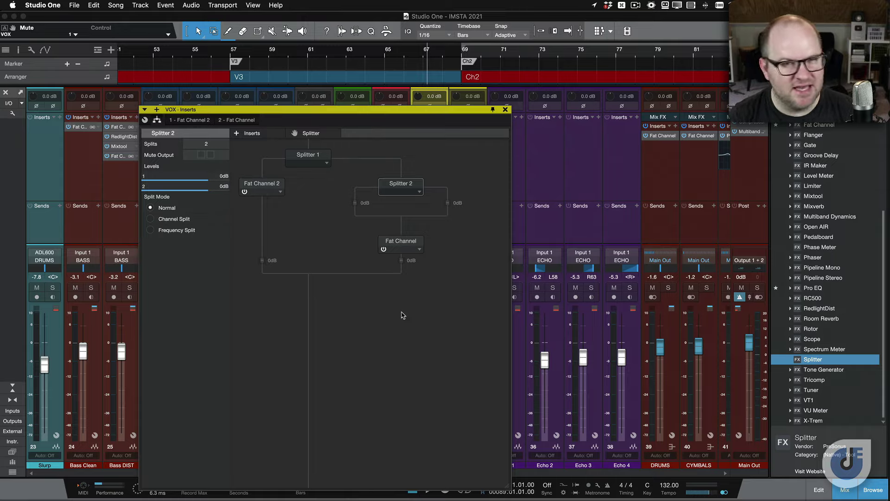
Clear the VOX channel's inserts, and show the mixer's Scenes list with the Slurp channel selected
{"action": "key", "text": "Escape"}
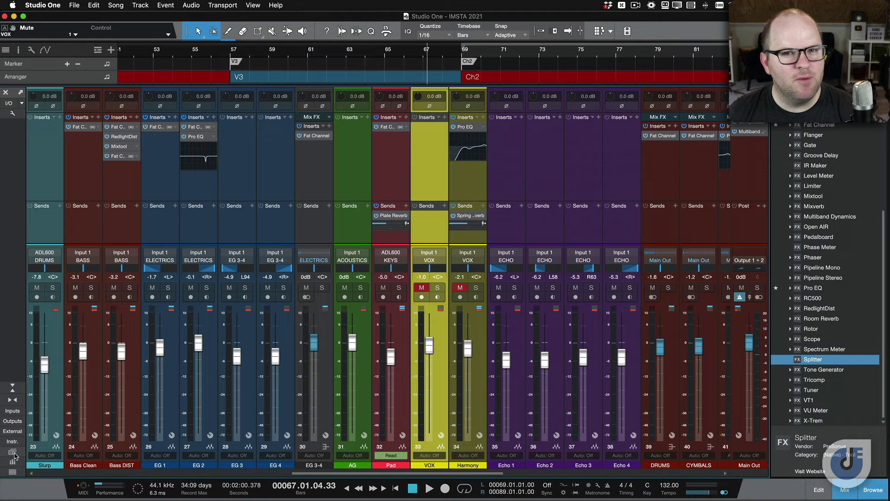
{"action": "left_click", "coordinate": [13, 453]}
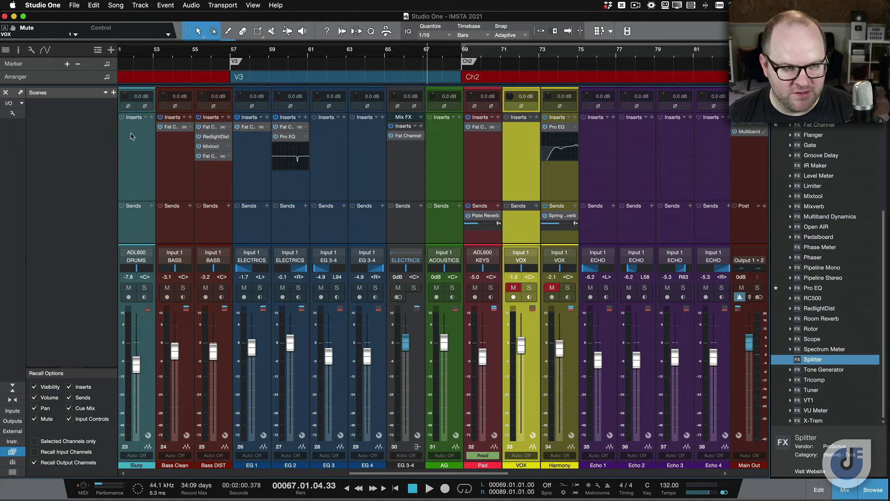
{"action": "left_click", "coordinate": [149, 178]}
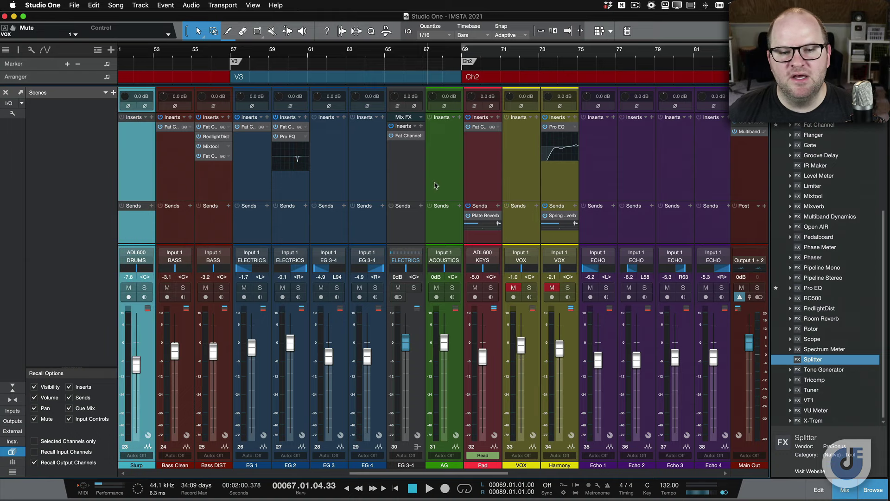
Store the current mixer state as a new scene named EARLY MIX
{"action": "left_click", "coordinate": [481, 185], "text": "shift"}
{"action": "left_click", "coordinate": [113, 93]}
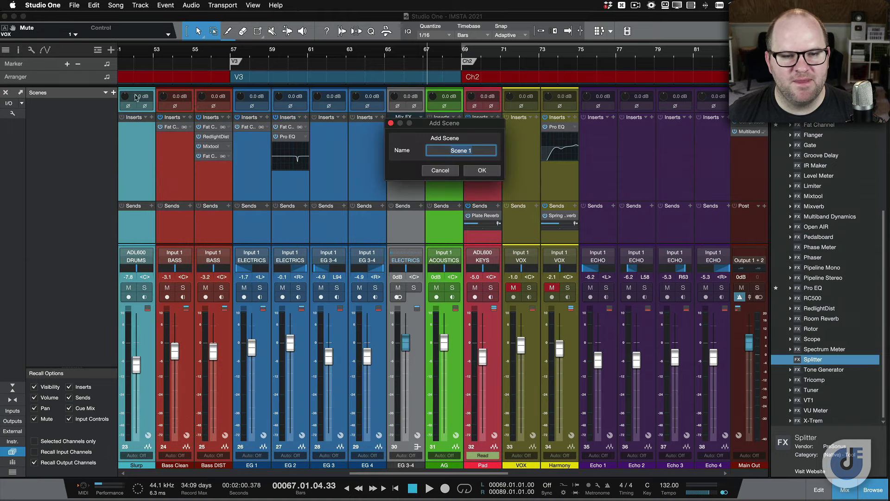
{"action": "type", "text": "EARLY MIX"}
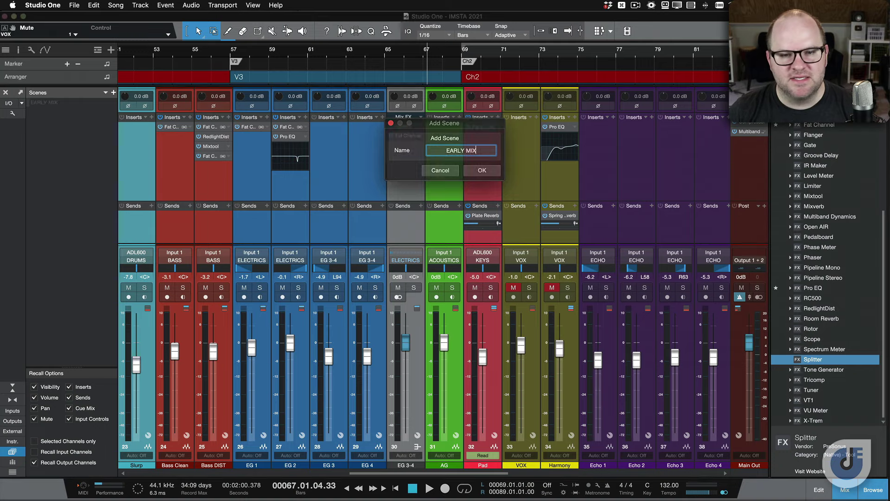
{"action": "key", "text": "Return"}
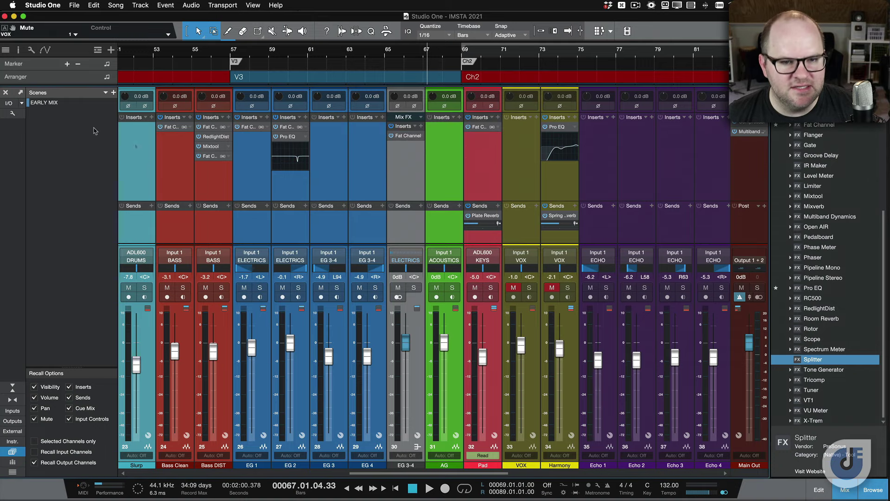
Select the channels from Bass Clean through Harmony and lower their faders together, bringing Bass Clean to about -35.9 dB
{"action": "left_click", "coordinate": [459, 181]}
{"action": "left_click", "coordinate": [568, 181]}
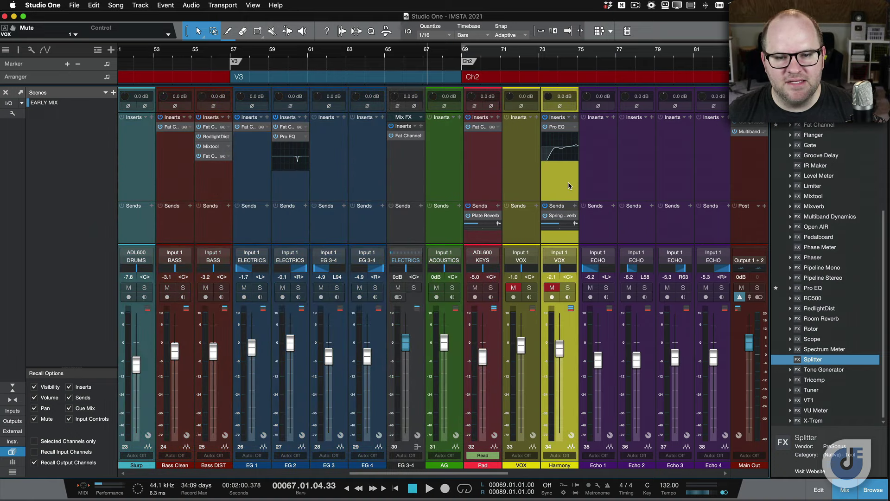
{"action": "left_click", "coordinate": [158, 179], "text": "shift"}
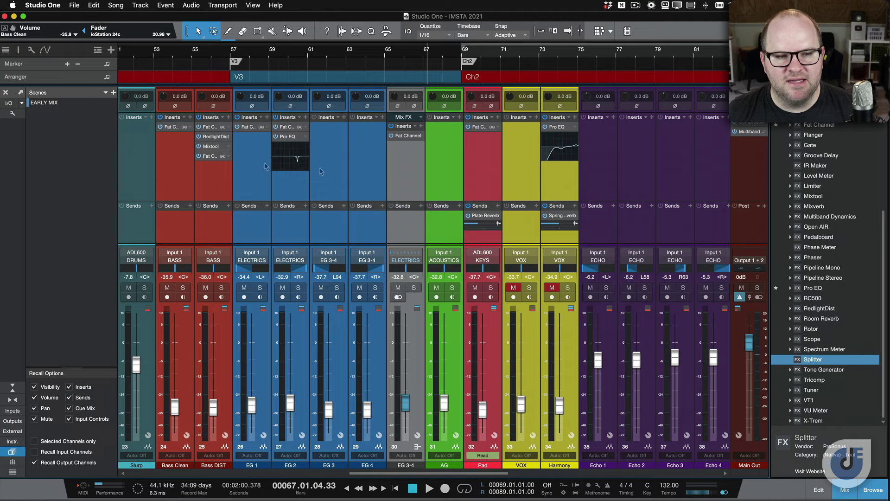
Store the lowered mix as a scene named CHANGE, and compare it by recalling EARLY MIX and returning to CHANGE
{"action": "left_click", "coordinate": [113, 92]}
{"action": "type", "text": "CHANGE"}
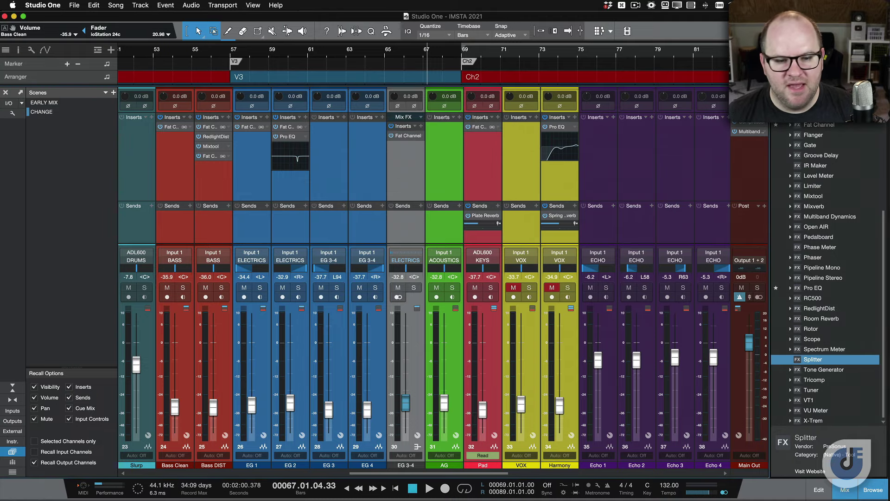
{"action": "left_click", "coordinate": [54, 103]}
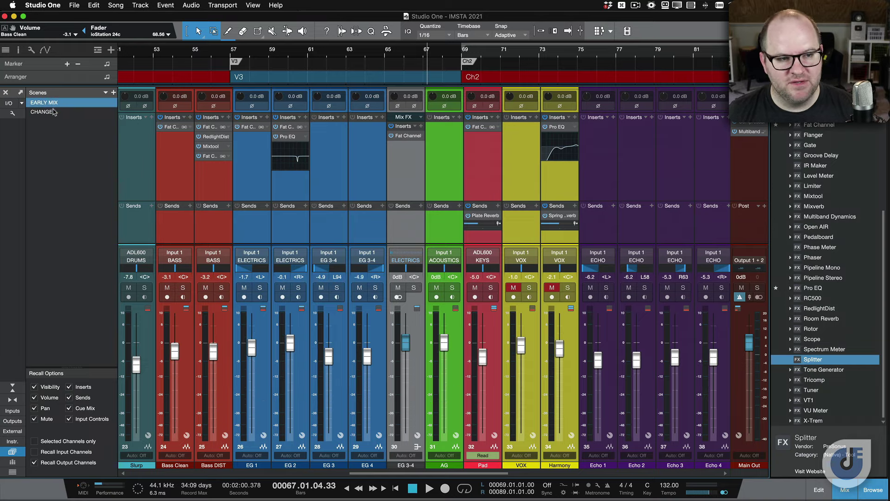
{"action": "left_click", "coordinate": [51, 112]}
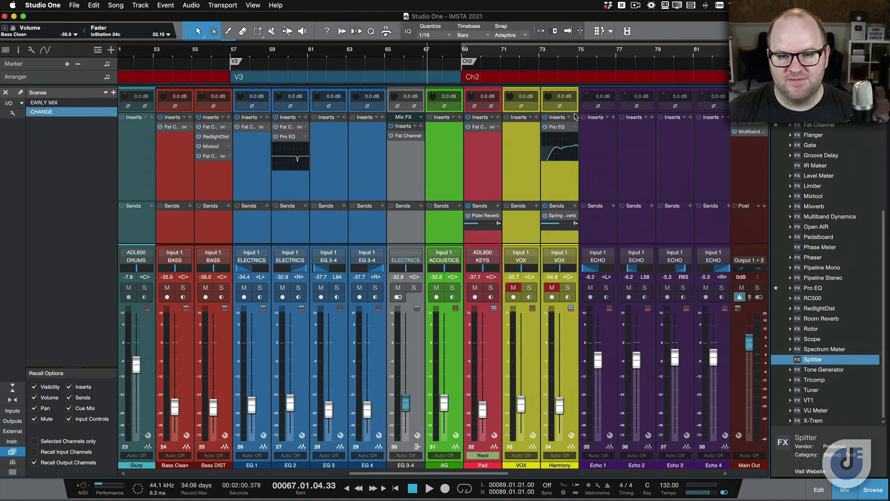
Remove all insert effects from the selected channels, Bass Clean through Harmony
{"action": "left_click", "coordinate": [575, 127]}
{"action": "left_click", "coordinate": [602, 224]}
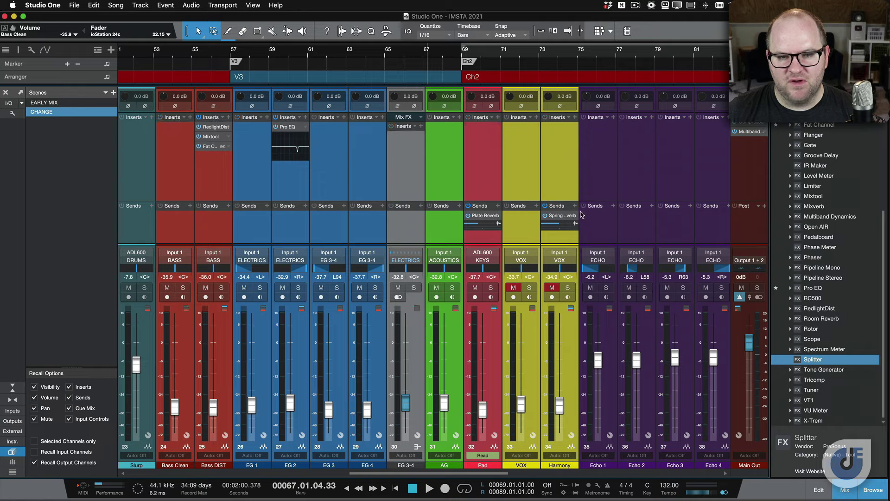
{"action": "left_click", "coordinate": [228, 118]}
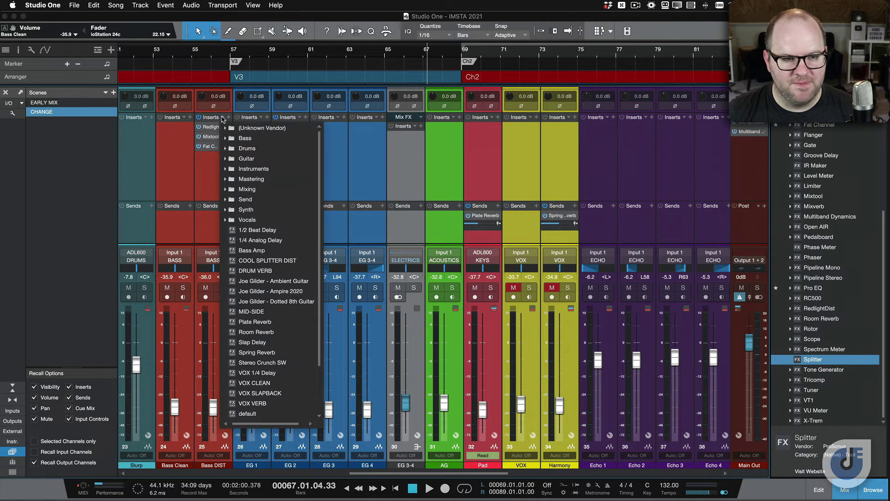
{"action": "scroll", "coordinate": [259, 416], "scroll_direction": "down", "scroll_amount": 2}
{"action": "left_click", "coordinate": [259, 415]}
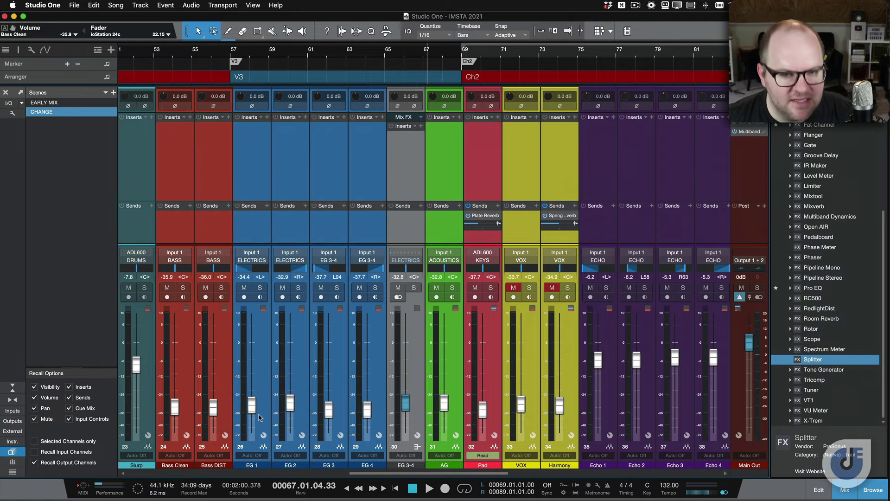
Store the mix without inserts as a scene with the default name Scene 1, leaving the channel names unchanged
{"action": "left_click", "coordinate": [113, 93]}
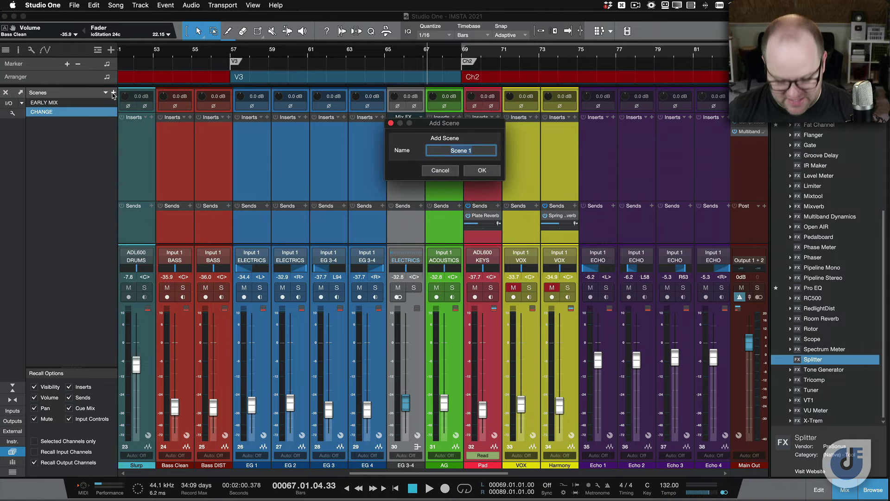
{"action": "key", "text": "Return"}
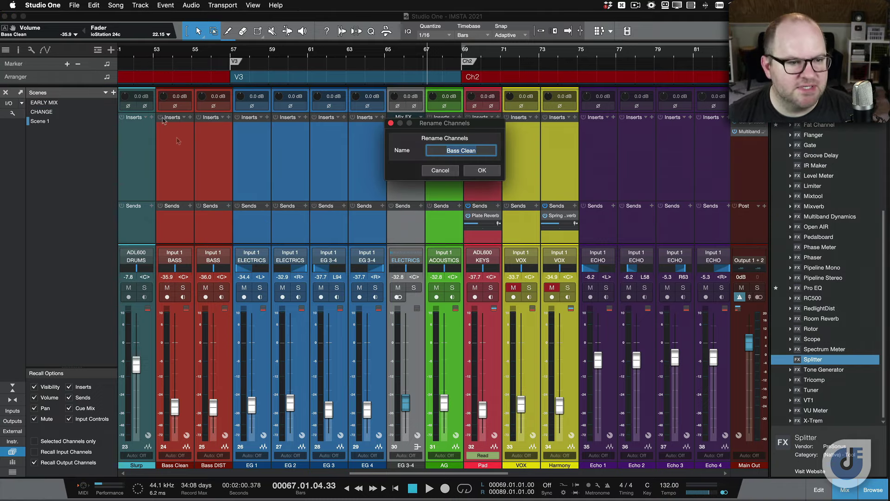
{"action": "left_click", "coordinate": [440, 171]}
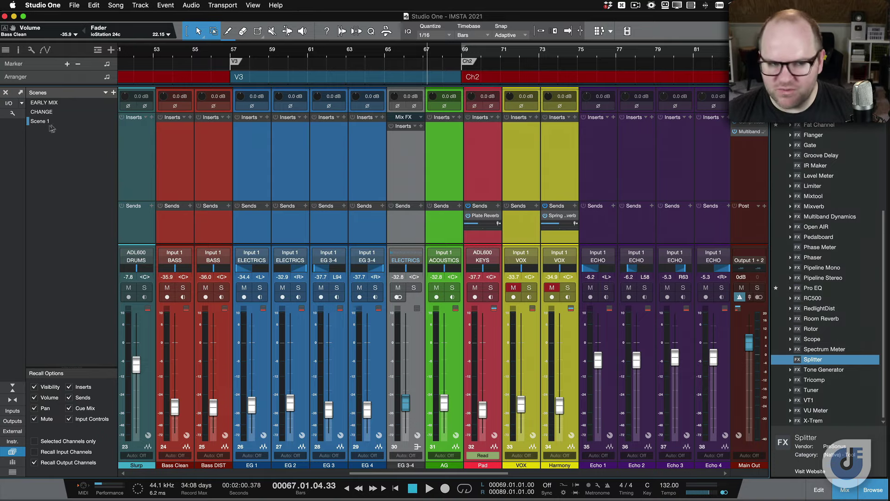
Recall the CHANGE, EARLY MIX and Scene 1 scenes in turn, and finish on EARLY MIX
{"action": "left_click", "coordinate": [51, 113]}
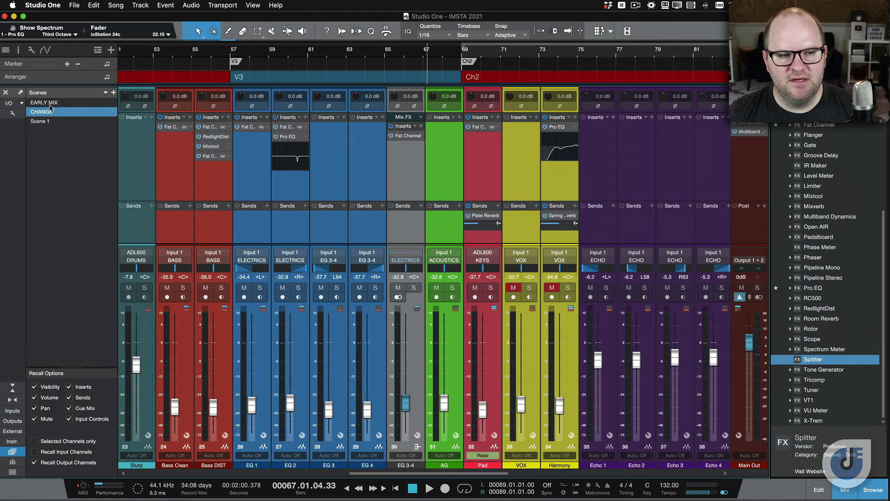
{"action": "left_click", "coordinate": [50, 105]}
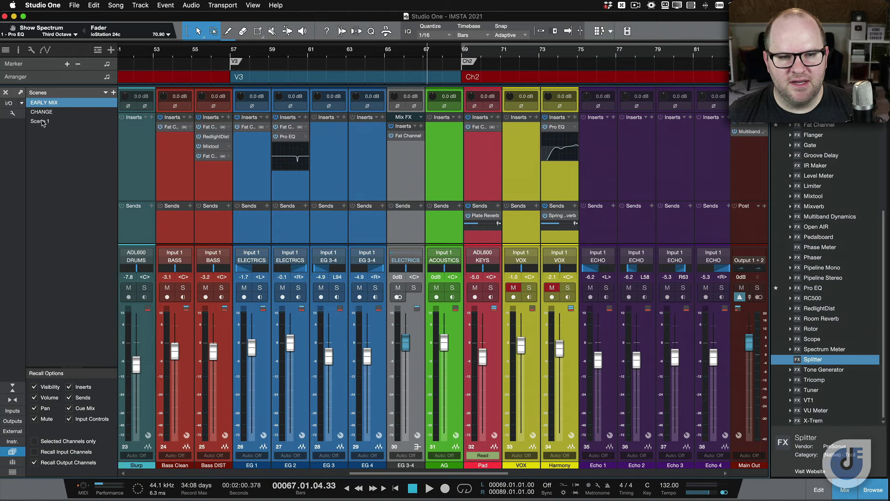
{"action": "left_click", "coordinate": [42, 122]}
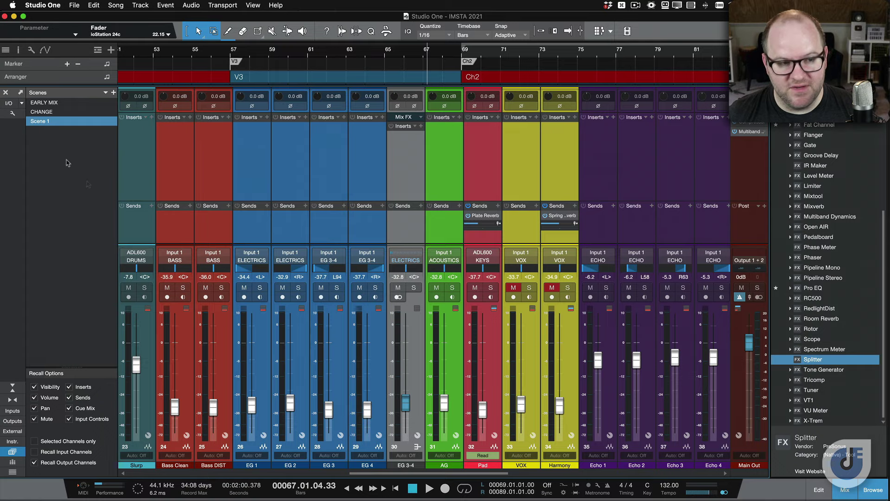
{"action": "left_click", "coordinate": [51, 104]}
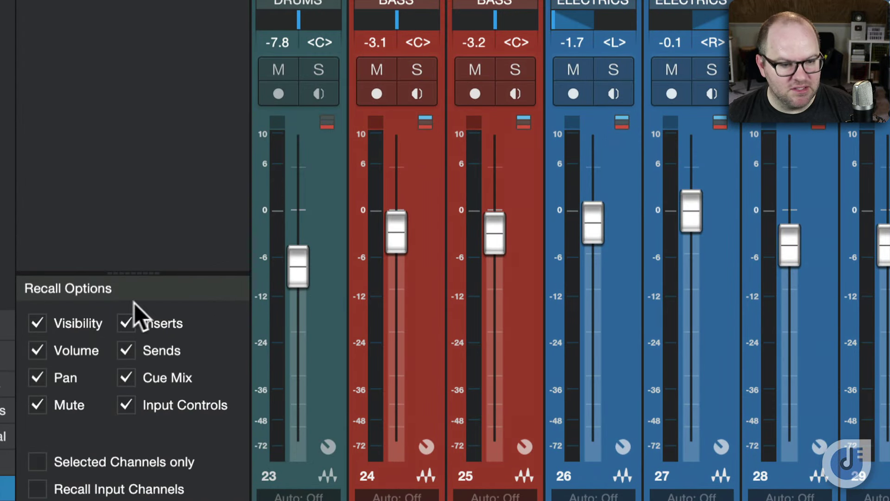
Try the Visibility and Volume recall options for the scenes
{"action": "left_click", "coordinate": [45, 321]}
{"action": "left_click", "coordinate": [45, 347]}
{"action": "left_click", "coordinate": [37, 329]}
{"action": "left_click", "coordinate": [37, 344]}
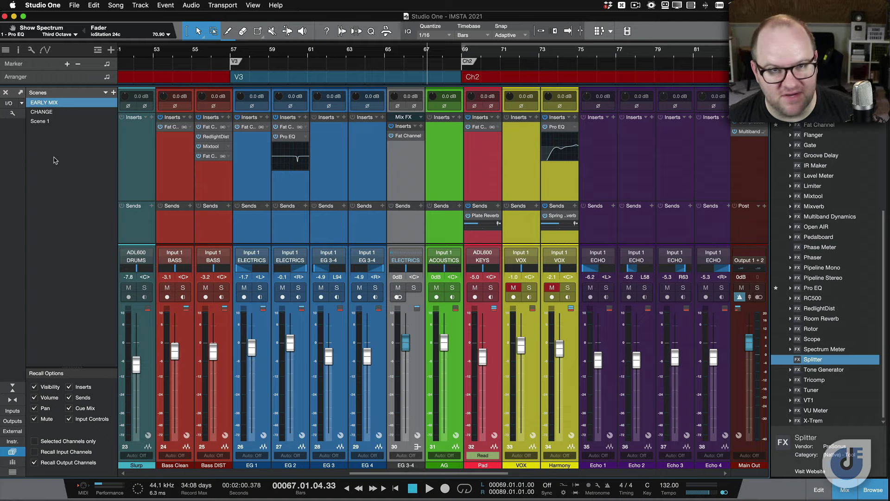
Return from the mixer to the arrangement, and view the available keyboard mapping schemes in the keyboard shortcut preferences
{"action": "key", "text": "F3"}
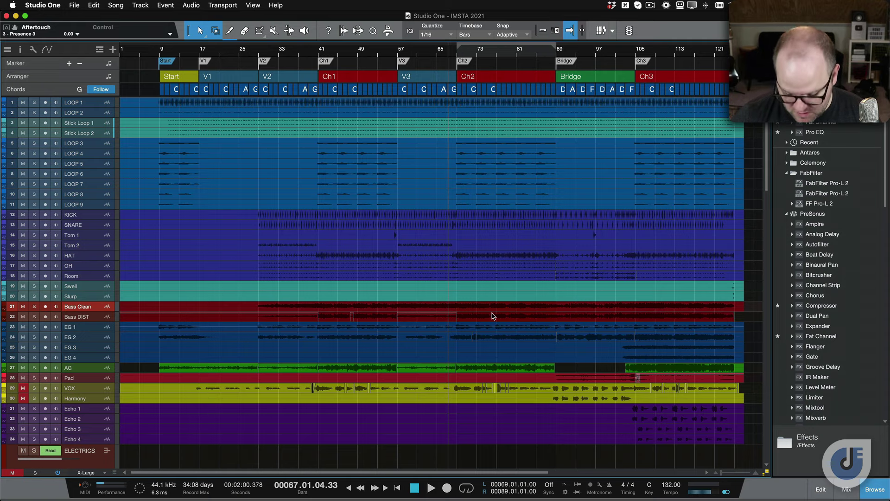
{"action": "key", "text": "super+comma"}
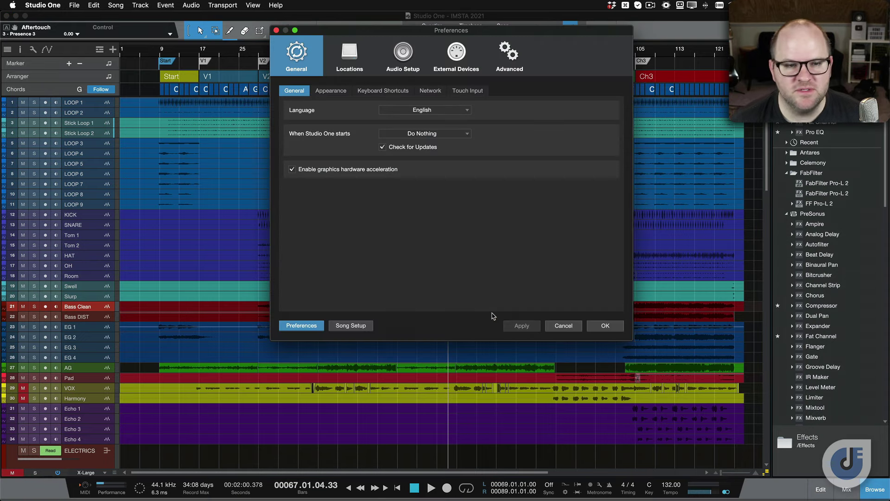
{"action": "left_click", "coordinate": [384, 91]}
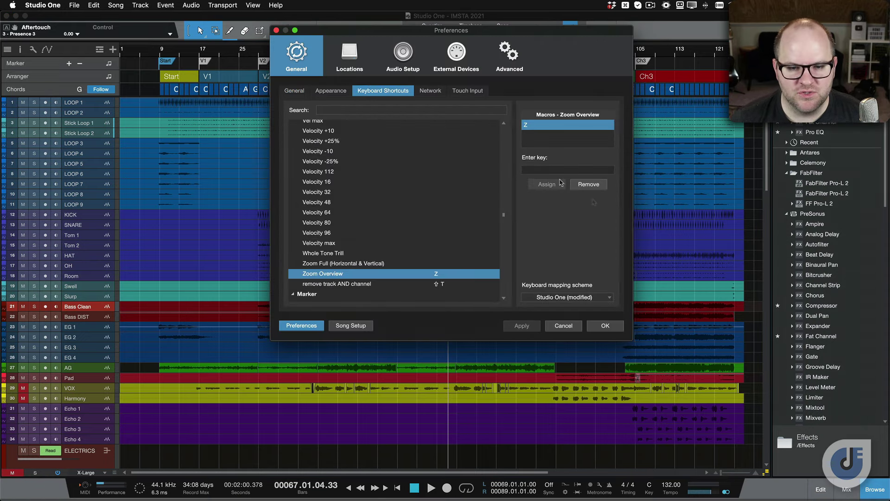
{"action": "left_click", "coordinate": [569, 298]}
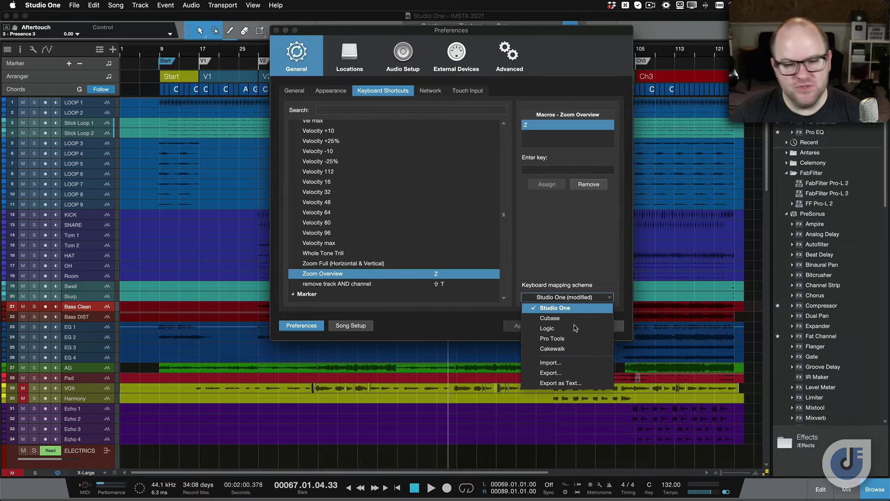
{"action": "left_click", "coordinate": [559, 261]}
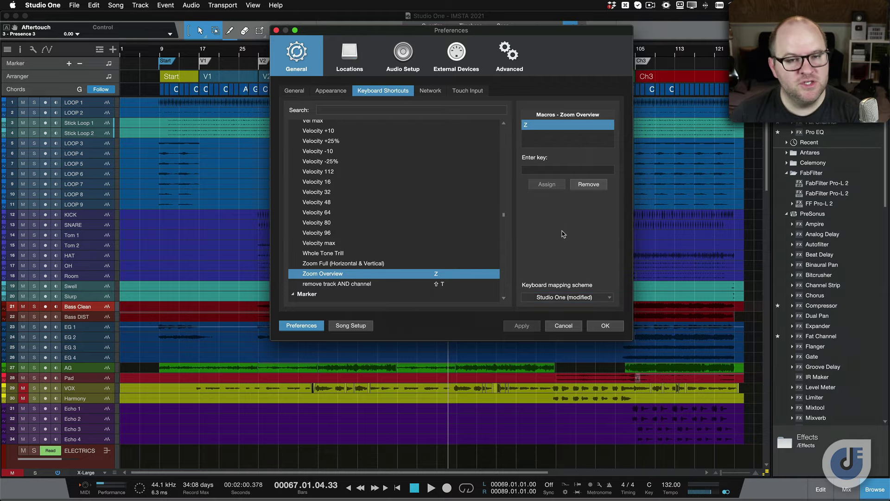
Look through the full list of keyboard shortcut commands, including Set Program D under Quantize, and leave the preferences without changes
{"action": "scroll", "coordinate": [423, 205], "scroll_direction": "down", "scroll_amount": 10}
{"action": "scroll", "coordinate": [423, 205], "scroll_direction": "down", "scroll_amount": 15}
{"action": "left_click", "coordinate": [424, 205]}
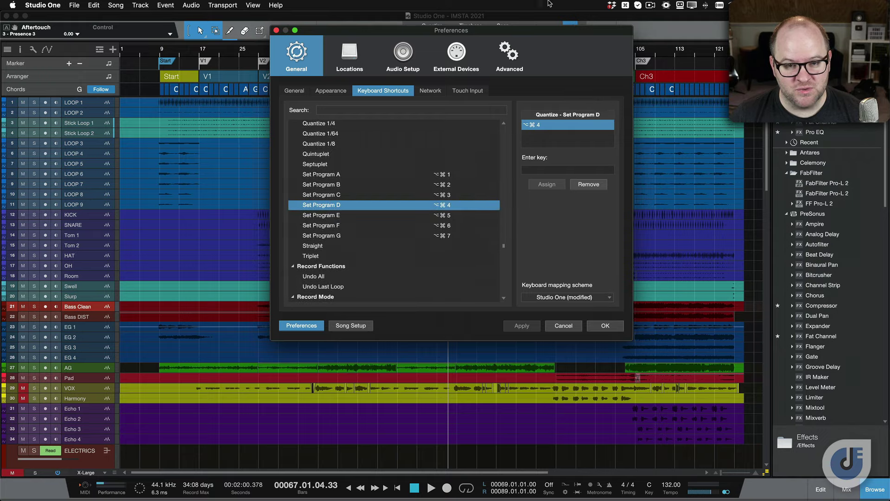
{"action": "scroll", "coordinate": [407, 205], "scroll_direction": "up", "scroll_amount": 15}
{"action": "scroll", "coordinate": [407, 205], "scroll_direction": "up", "scroll_amount": 20}
{"action": "scroll", "coordinate": [386, 211], "scroll_direction": "down", "scroll_amount": 20}
{"action": "scroll", "coordinate": [386, 212], "scroll_direction": "up", "scroll_amount": 20}
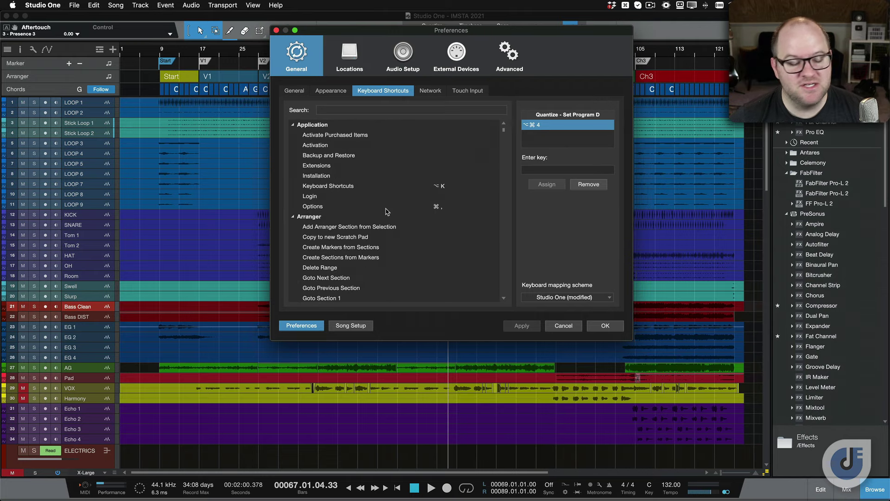
{"action": "scroll", "coordinate": [378, 174], "scroll_direction": "down", "scroll_amount": 10}
{"action": "scroll", "coordinate": [382, 176], "scroll_direction": "down", "scroll_amount": 15}
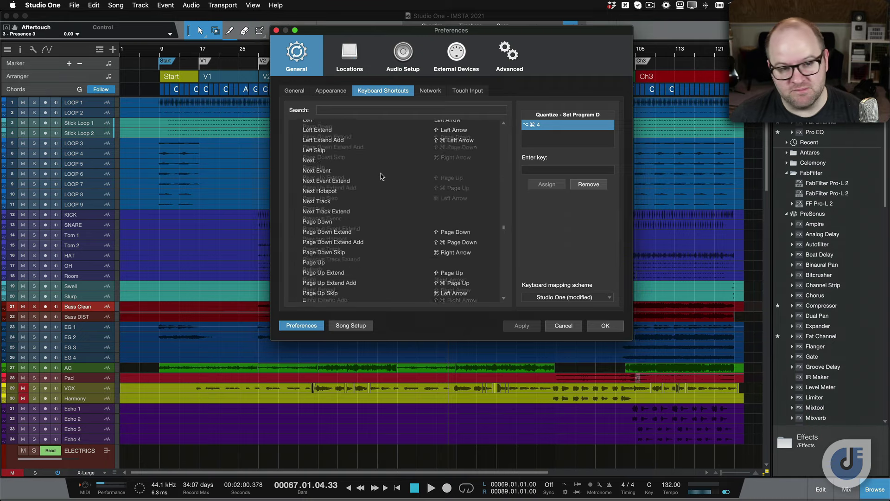
{"action": "scroll", "coordinate": [381, 176], "scroll_direction": "down", "scroll_amount": 20}
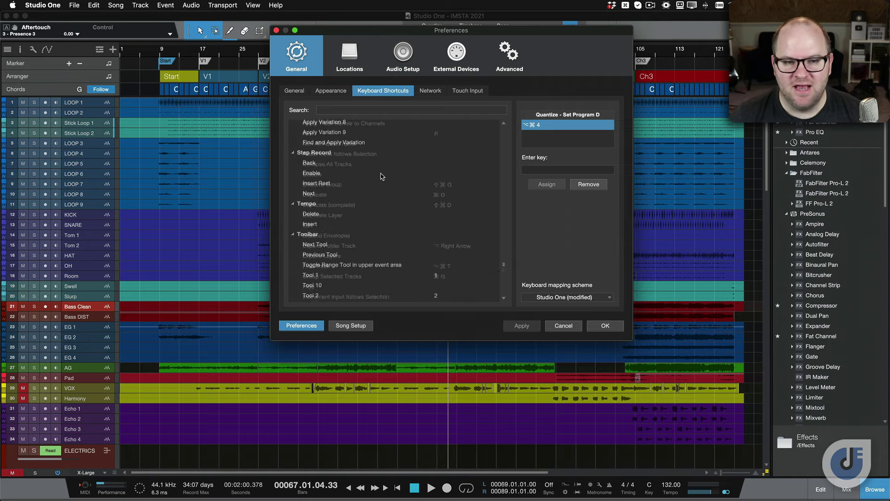
{"action": "left_click", "coordinate": [574, 326]}
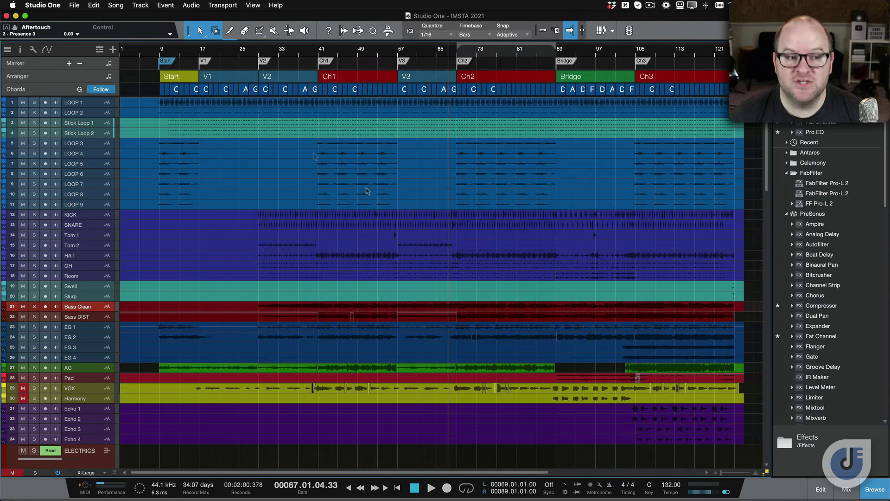
Show the macro toolbar above the arrangement and open the Macro Organizer
{"action": "left_click", "coordinate": [389, 30]}
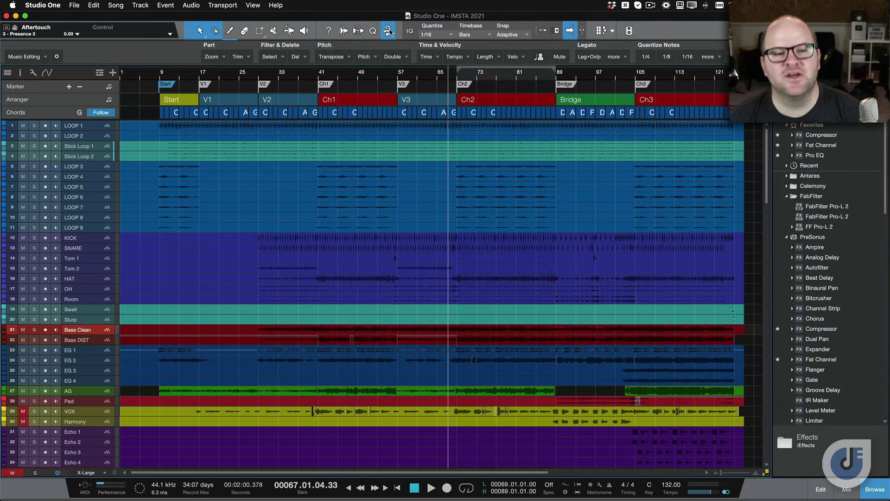
{"action": "left_click", "coordinate": [54, 5]}
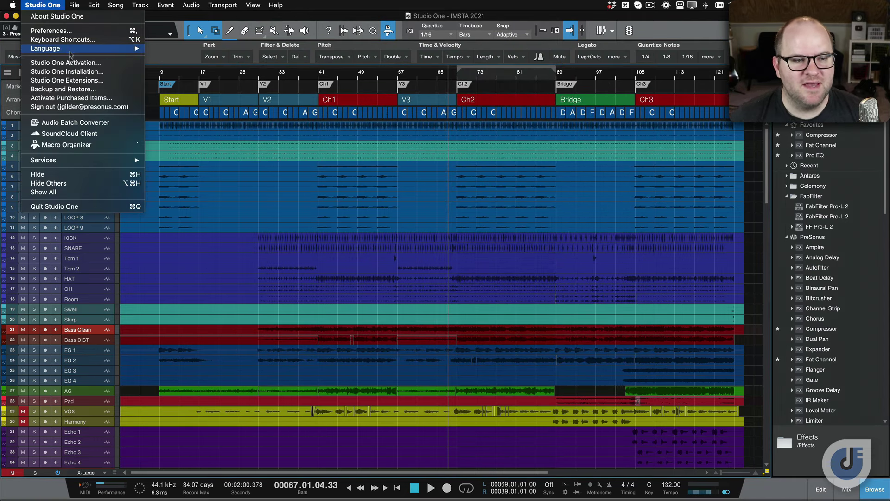
{"action": "left_click", "coordinate": [73, 146]}
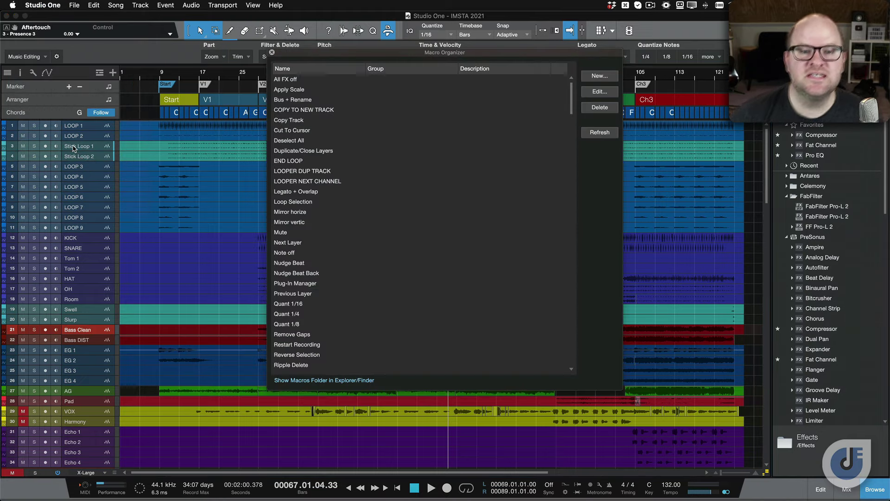
Look through the Macro Organizer's list down to the Transpose group and select the + Minor 6th macro
{"action": "scroll", "coordinate": [436, 154], "scroll_direction": "down", "scroll_amount": 15}
{"action": "scroll", "coordinate": [436, 156], "scroll_direction": "down", "scroll_amount": 5}
{"action": "scroll", "coordinate": [417, 184], "scroll_direction": "down", "scroll_amount": 3}
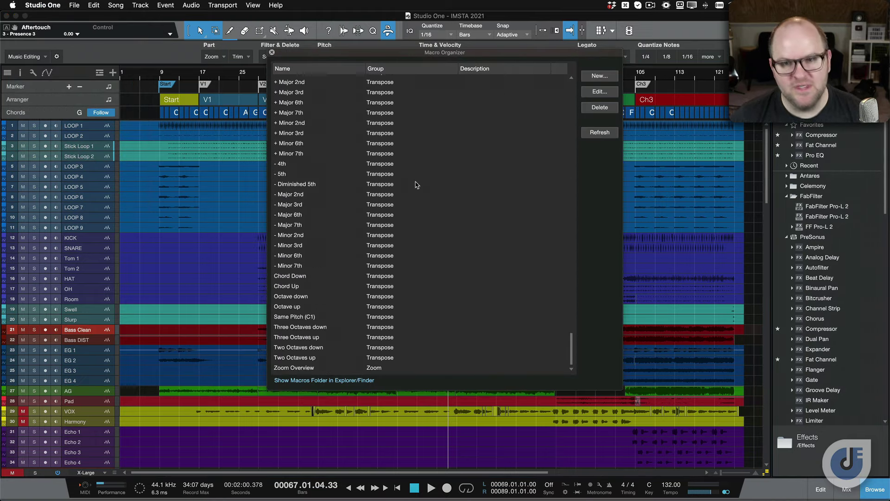
{"action": "scroll", "coordinate": [417, 184], "scroll_direction": "up", "scroll_amount": 2}
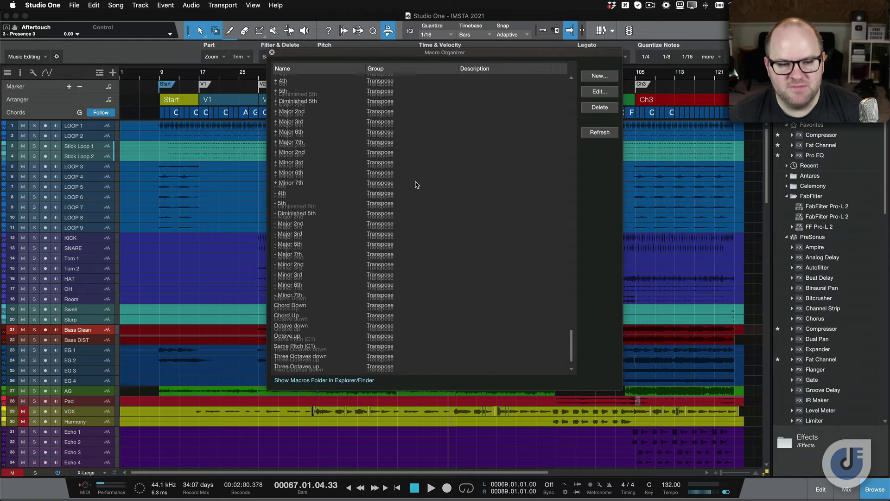
{"action": "left_click", "coordinate": [416, 180]}
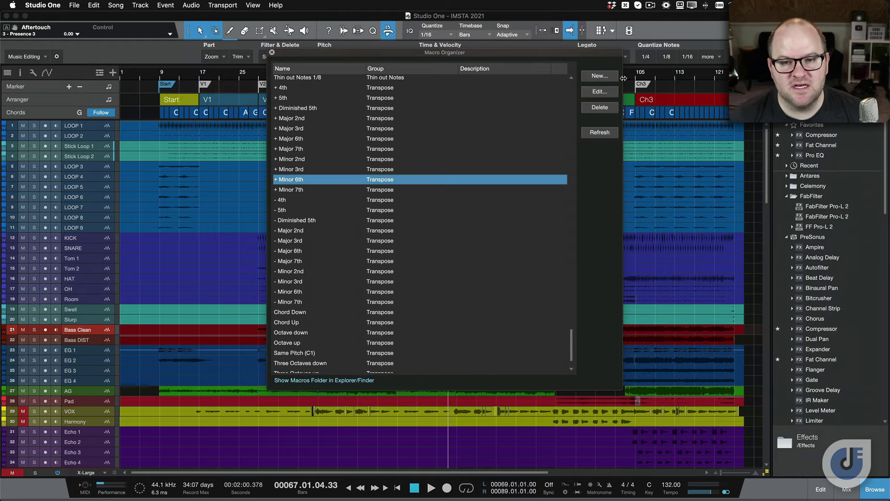
View the editor for a new macro without creating one, then close the Macro Organizer and hide the macro toolbar
{"action": "left_click", "coordinate": [600, 76]}
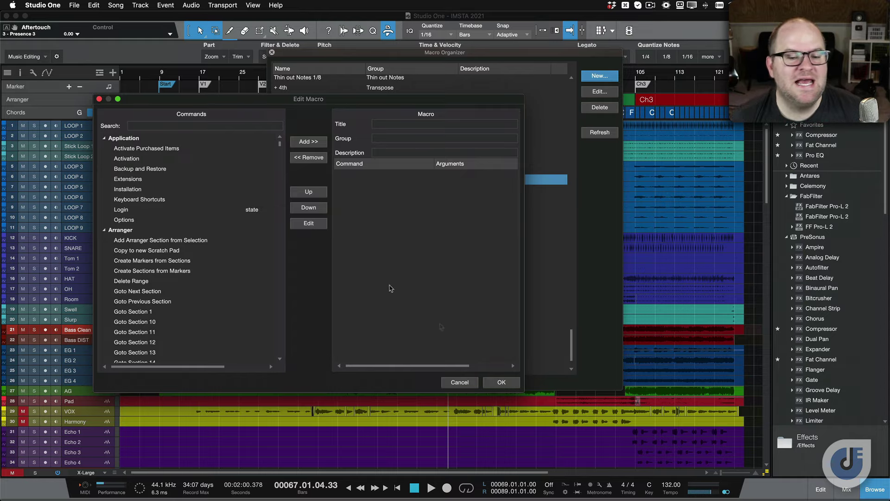
{"action": "left_click", "coordinate": [469, 383]}
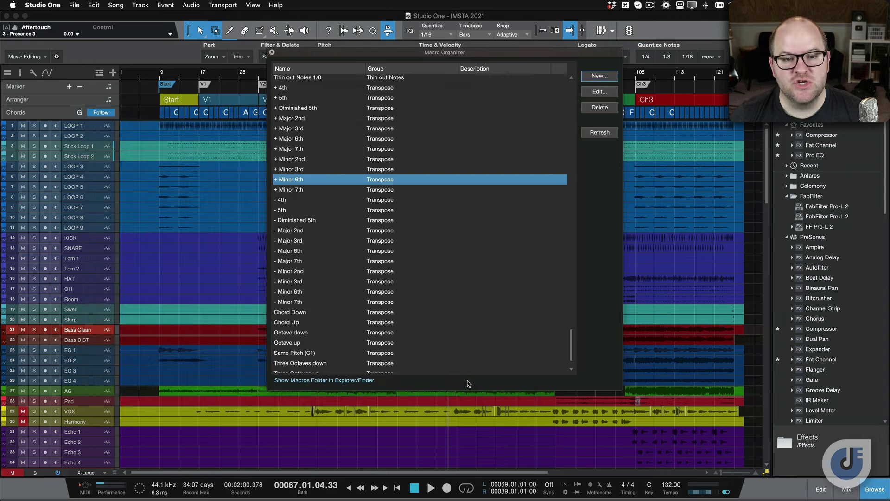
{"action": "left_click", "coordinate": [272, 52]}
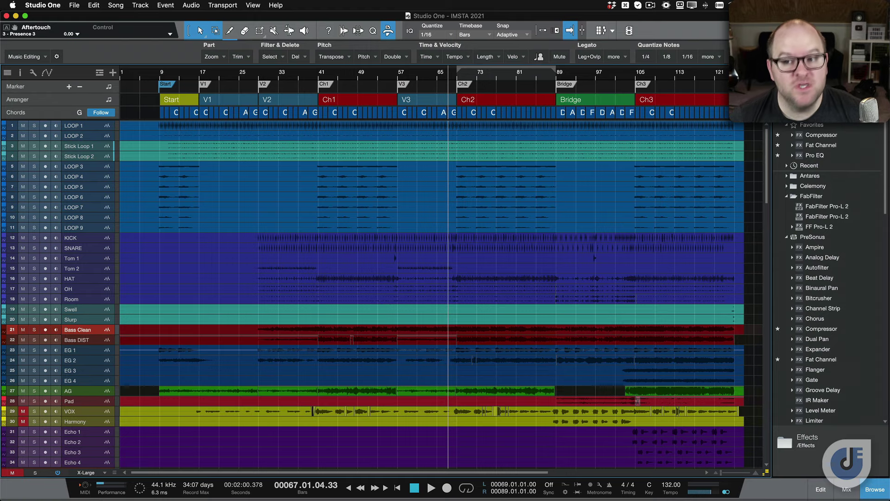
{"action": "left_click", "coordinate": [388, 31]}
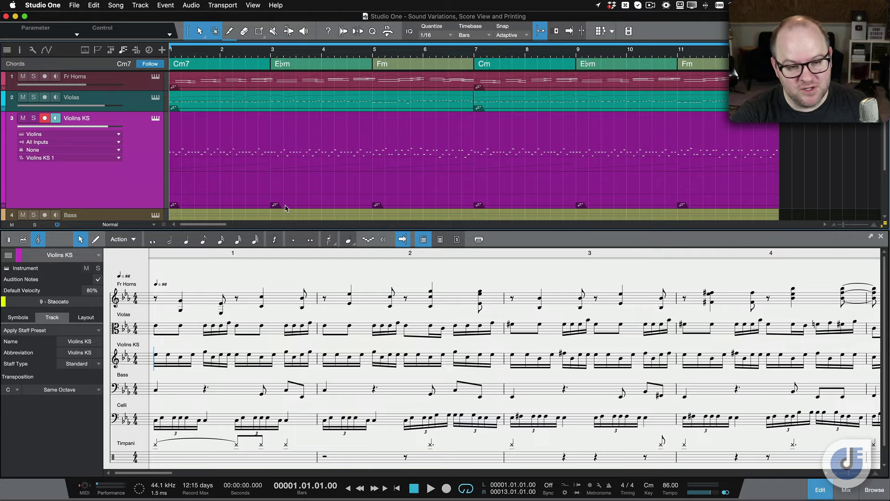
Look over the multi-staff score and the Violins KS track in the Sound Variations, Score View and Printing song
{"action": "scroll", "coordinate": [281, 345], "scroll_direction": "down", "scroll_amount": 2}
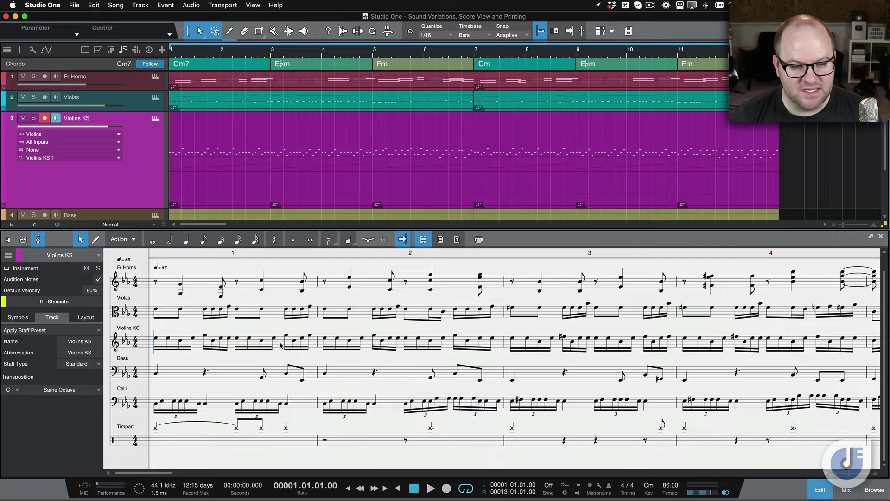
{"action": "scroll", "coordinate": [261, 172], "scroll_direction": "up", "scroll_amount": 1}
{"action": "scroll", "coordinate": [261, 171], "scroll_direction": "down", "scroll_amount": 3}
{"action": "scroll", "coordinate": [259, 172], "scroll_direction": "up", "scroll_amount": 3}
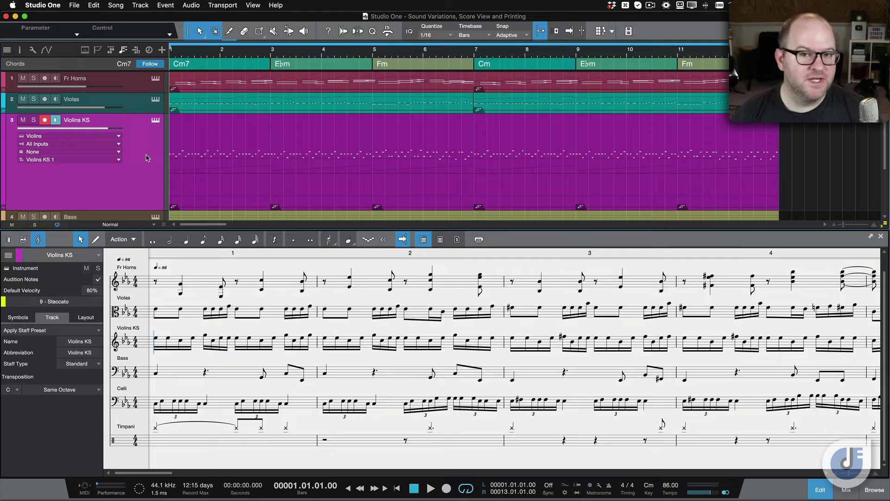
{"action": "key", "text": "s"}
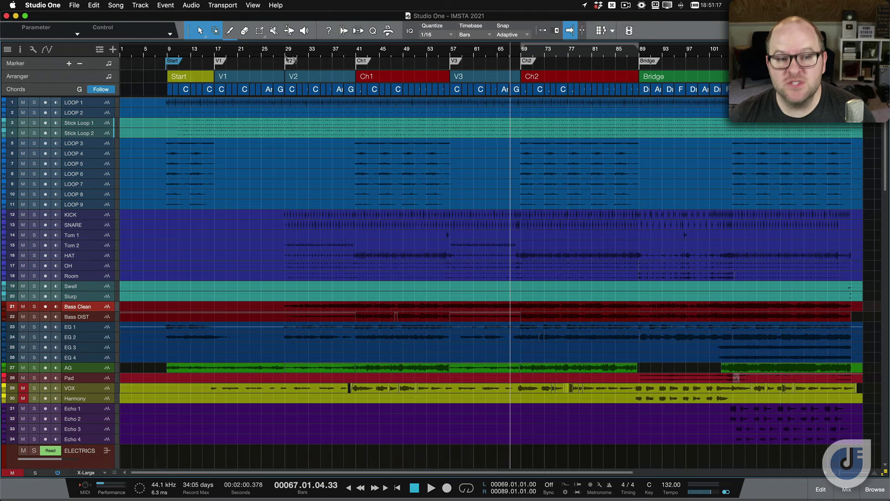
Add the IMSTA 2021 song to a new mastering project titled IMSTA 2021 with a 44.1 kHz sample rate
{"action": "left_click", "coordinate": [122, 5]}
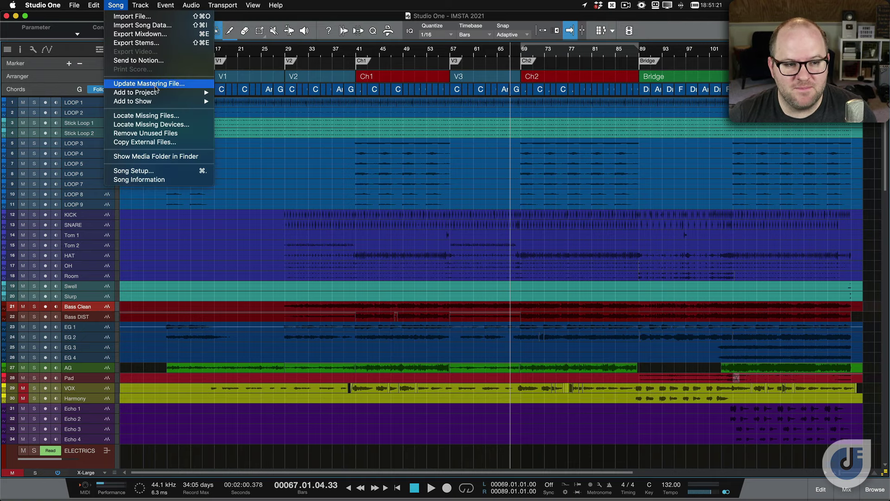
{"action": "mouse_move", "coordinate": [158, 92]}
{"action": "left_click", "coordinate": [241, 92]}
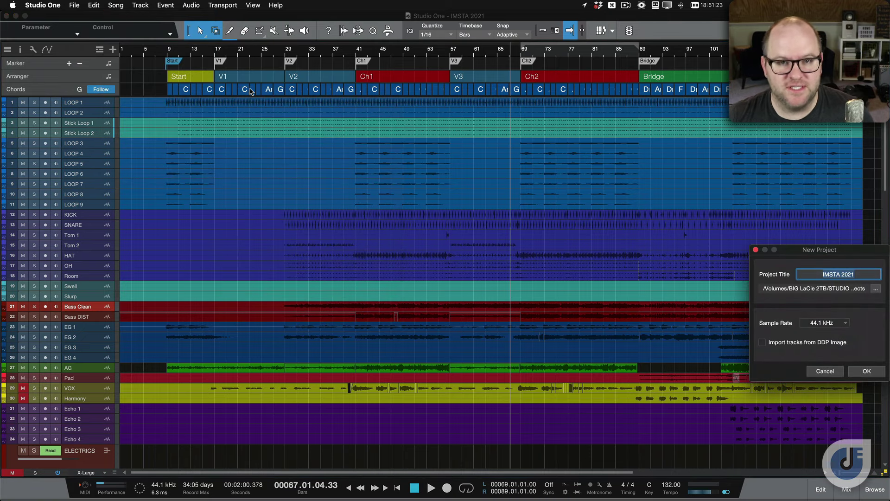
{"action": "left_click_drag", "start_coordinate": [808, 259], "coordinate": [235, 82]}
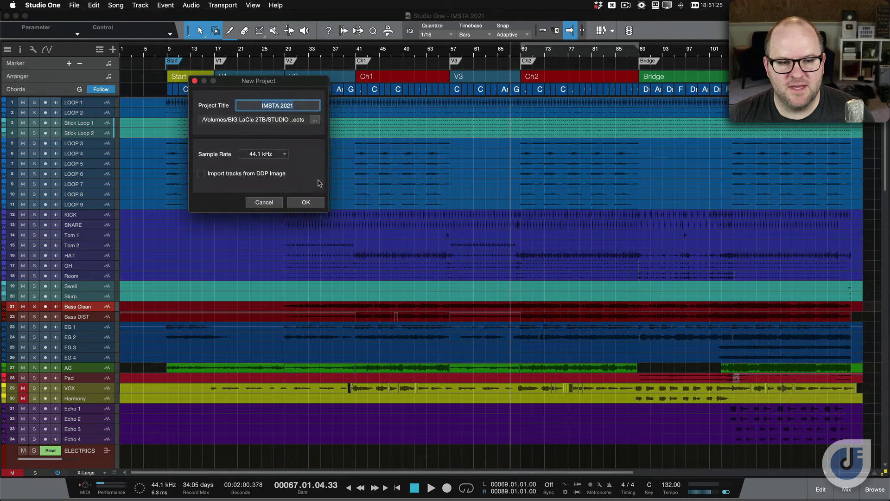
{"action": "left_click", "coordinate": [310, 204]}
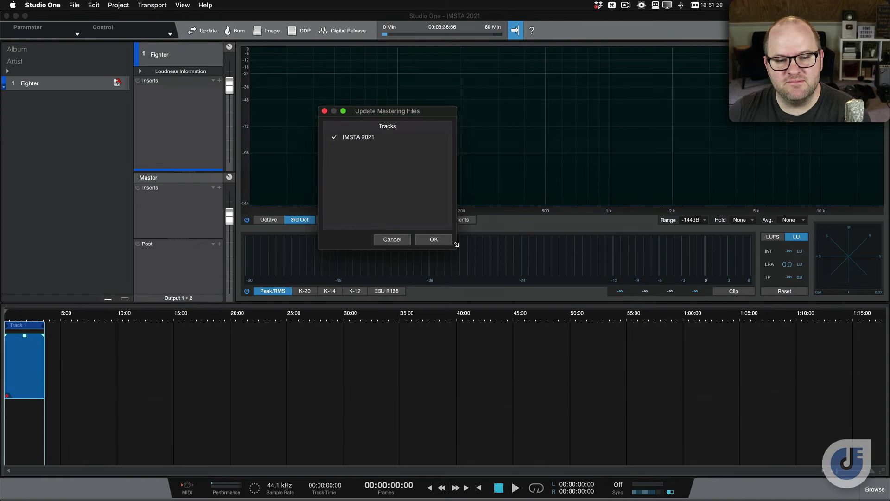
Update the mastering file for the IMSTA 2021 track and dismiss the completion notice
{"action": "left_click", "coordinate": [435, 241]}
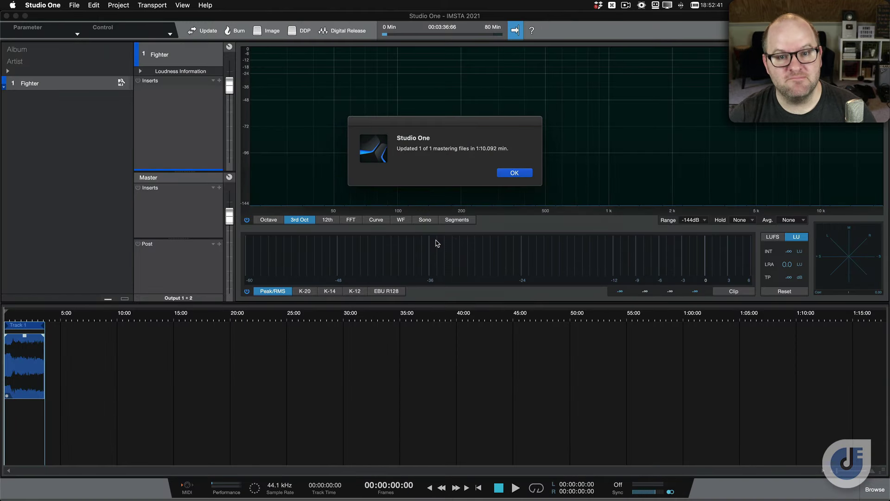
{"action": "left_click", "coordinate": [524, 173]}
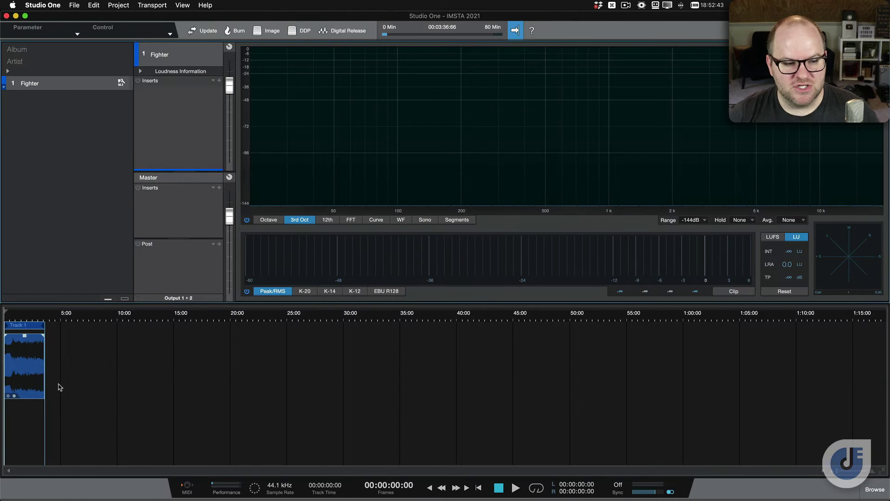
{"action": "scroll", "coordinate": [58, 389], "scroll_direction": "up", "scroll_amount": 4}
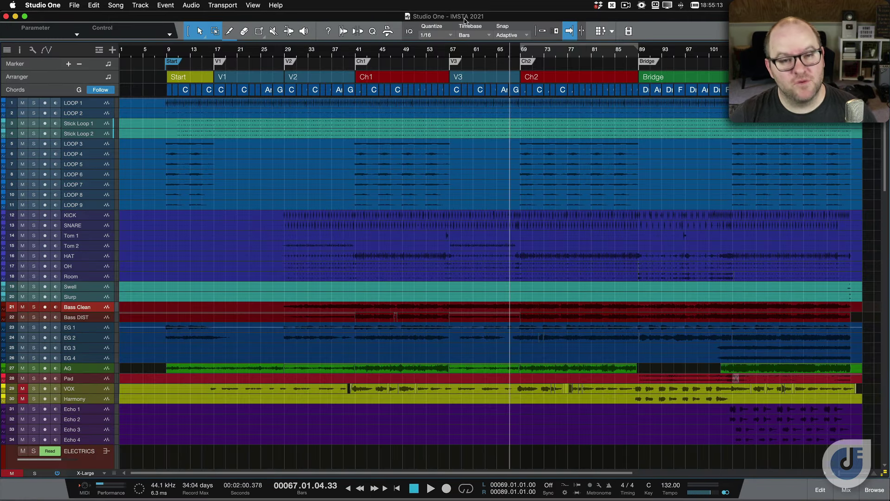
Add the song to a new 44.1 kHz show titled IMSTA 2021, based on the Real Instruments template
{"action": "left_click", "coordinate": [113, 5]}
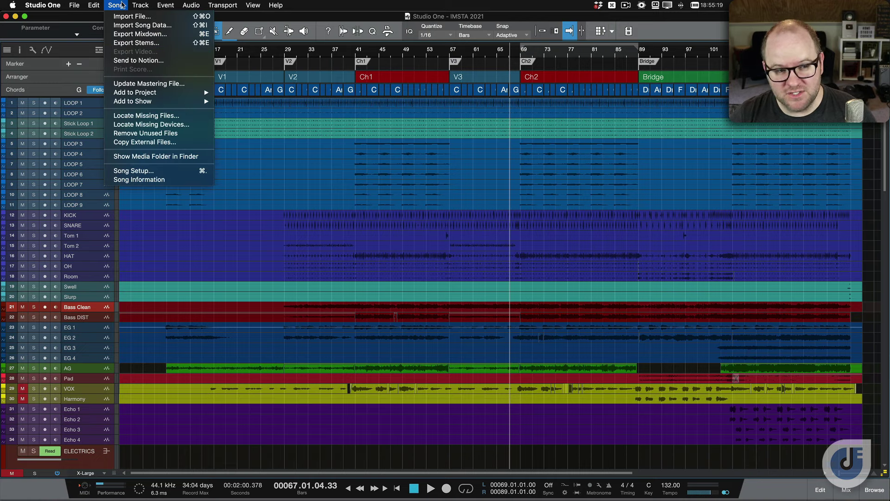
{"action": "mouse_move", "coordinate": [131, 103]}
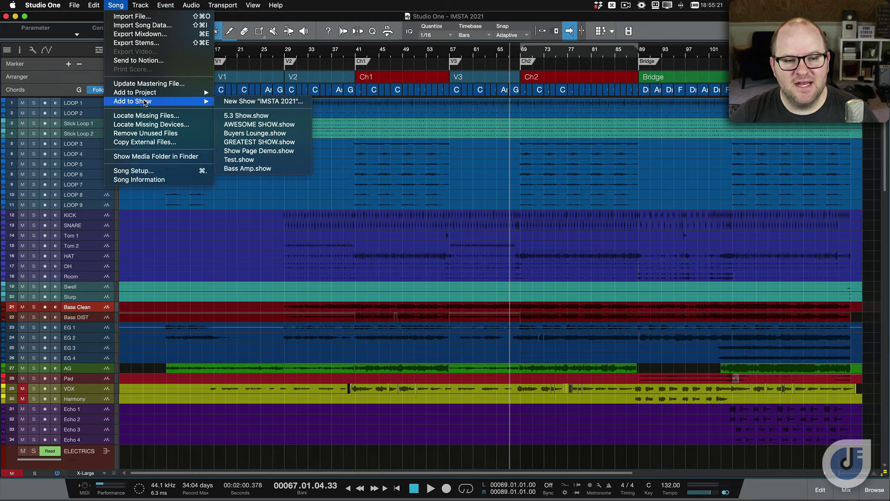
{"action": "left_click", "coordinate": [241, 103]}
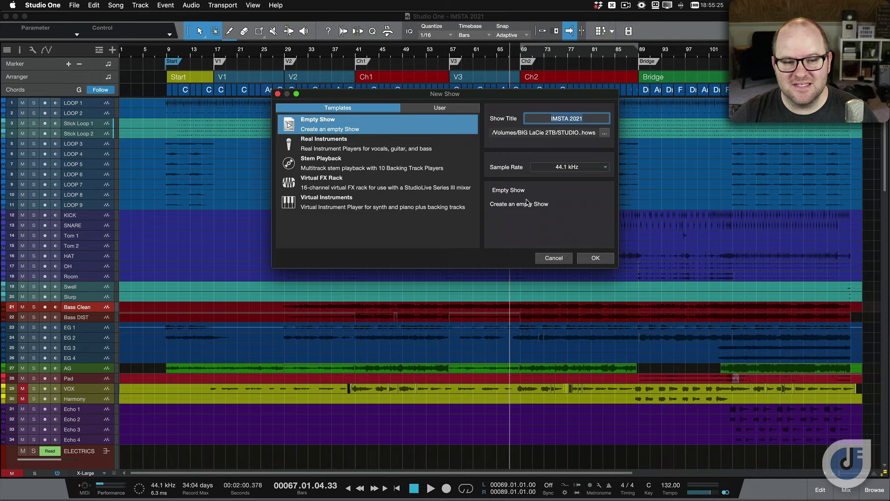
{"action": "left_click", "coordinate": [355, 142]}
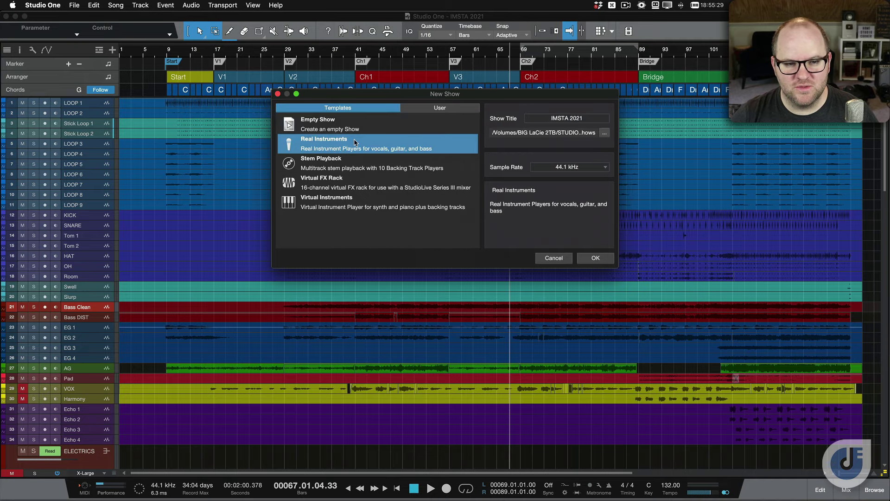
{"action": "left_click", "coordinate": [601, 259]}
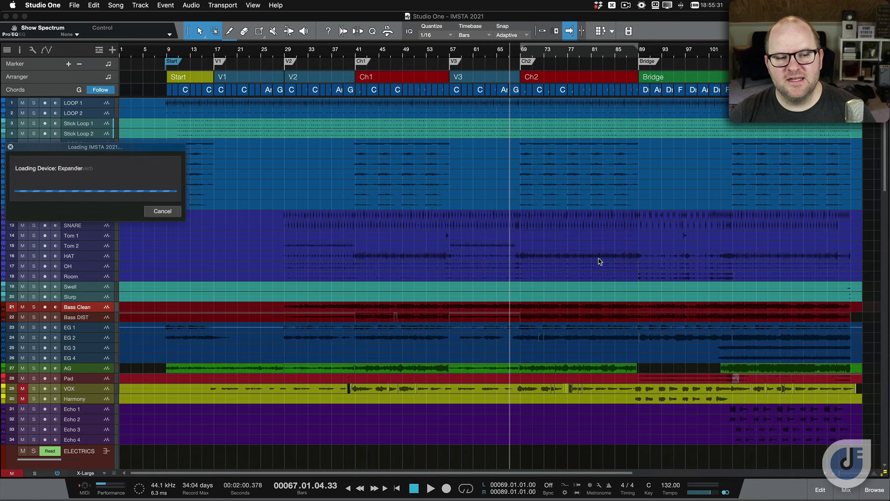
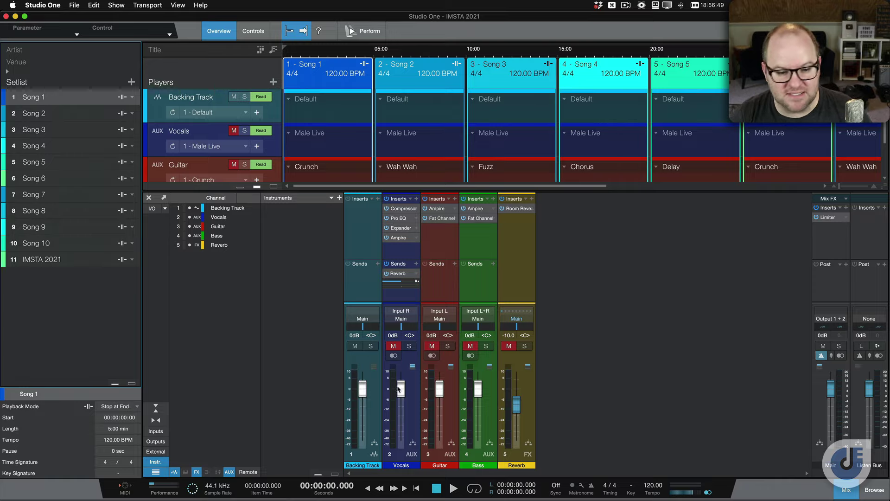
Lower the Vocals channel level to -1.4 dB in the show's mixer
{"action": "left_click_drag", "start_coordinate": [400, 387], "coordinate": [405, 392]}
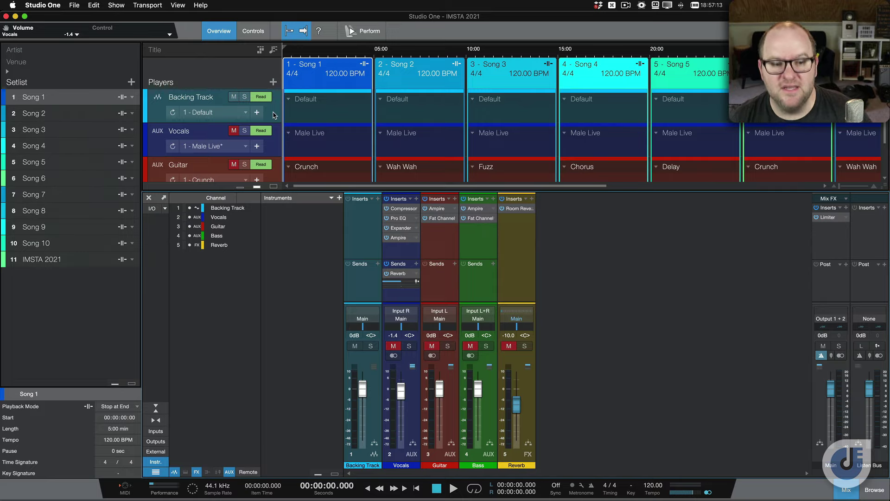
{"action": "scroll", "coordinate": [337, 123], "scroll_direction": "down", "scroll_amount": 2}
{"action": "scroll", "coordinate": [337, 123], "scroll_direction": "up", "scroll_amount": 2}
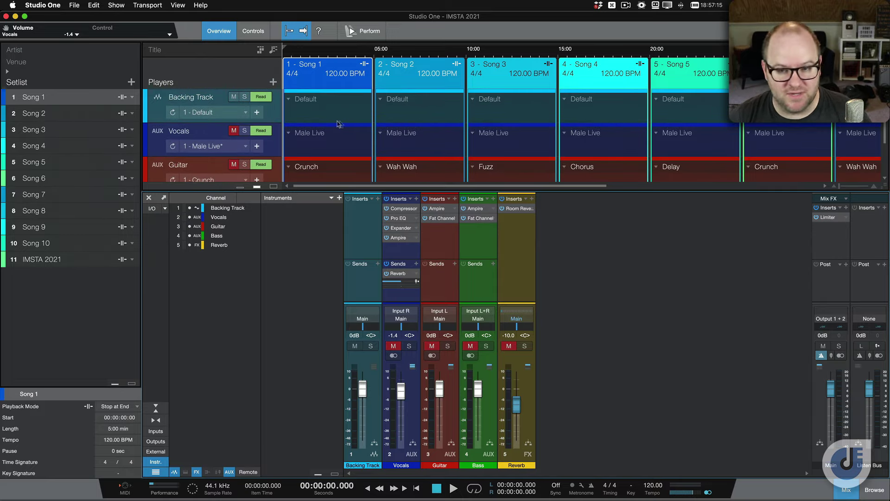
Place the playback cursor near the start of the IMSTA 2021 song in the setlist timeline and briefly play it
{"action": "scroll", "coordinate": [417, 123], "scroll_direction": "right", "scroll_amount": 5}
{"action": "left_click", "coordinate": [828, 49]}
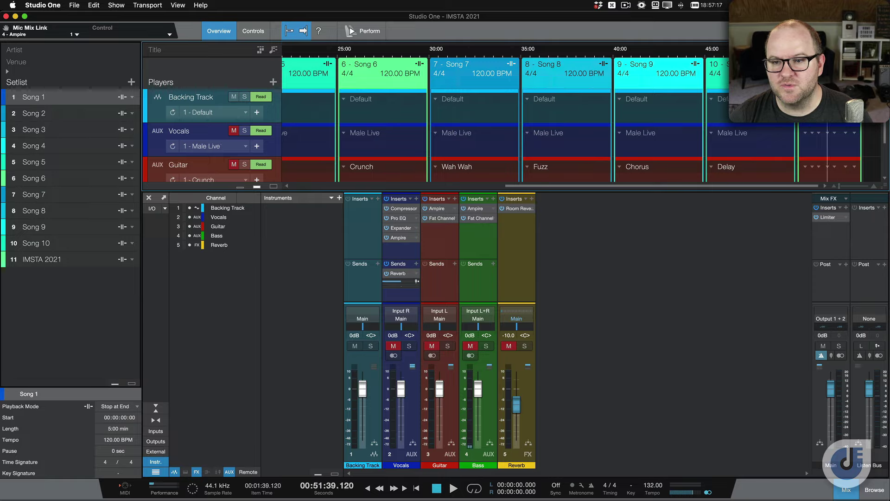
{"action": "scroll", "coordinate": [824, 123], "scroll_direction": "up", "scroll_amount": 8}
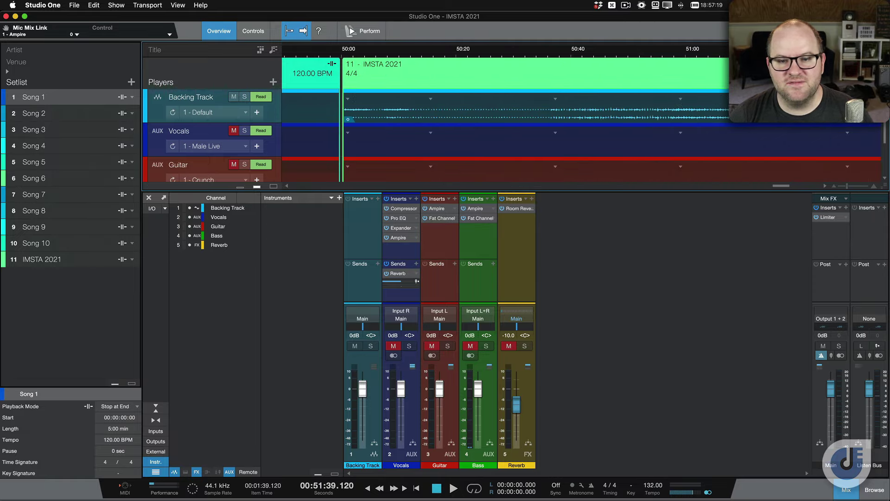
{"action": "scroll", "coordinate": [686, 123], "scroll_direction": "down", "scroll_amount": 5}
{"action": "left_click", "coordinate": [552, 50]}
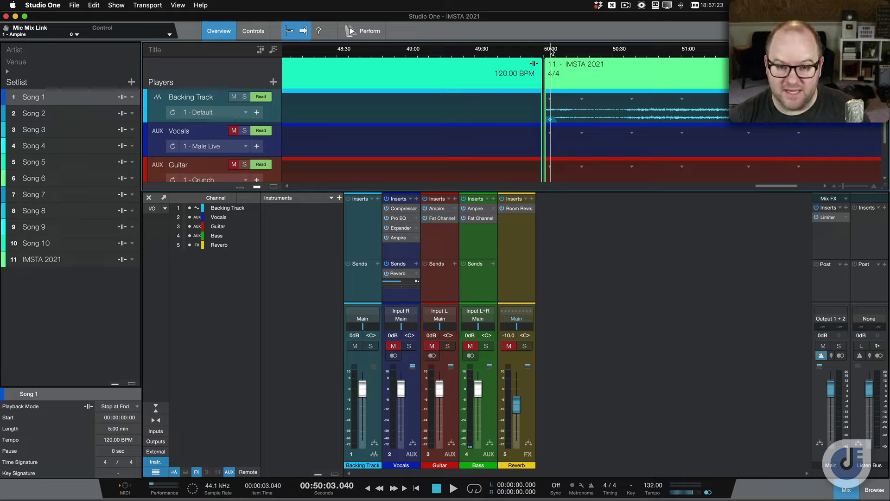
{"action": "key", "text": "space"}
{"action": "key", "text": "space"}
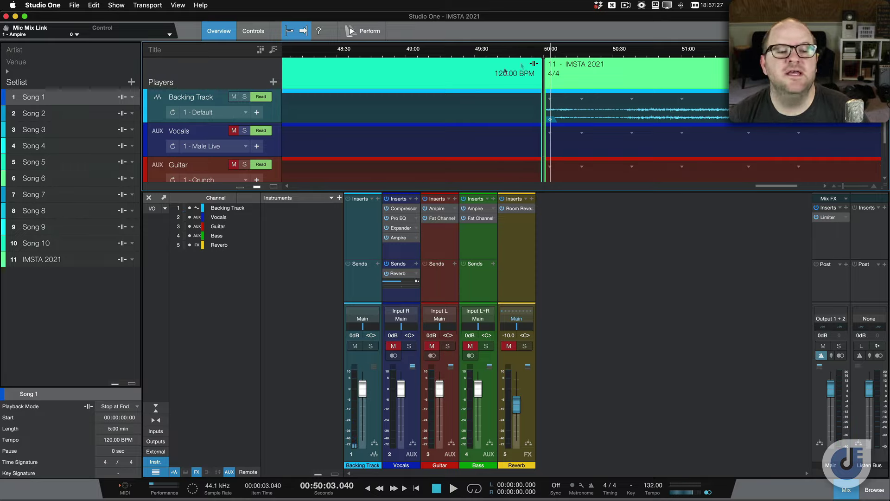
Go through the Vocals, Guitar and Bass players in turn, leaving the Bass player selected
{"action": "left_click", "coordinate": [213, 133]}
{"action": "left_click", "coordinate": [213, 165]}
{"action": "scroll", "coordinate": [213, 165], "scroll_direction": "down", "scroll_amount": 4}
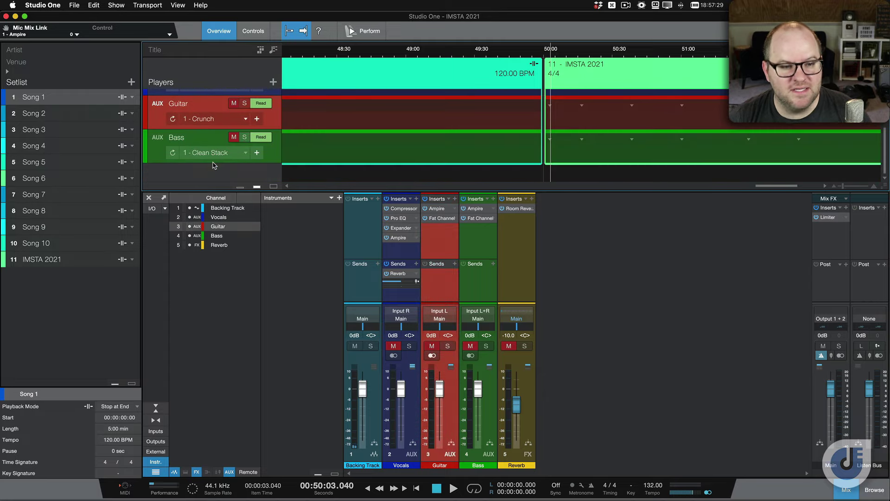
{"action": "left_click", "coordinate": [202, 148]}
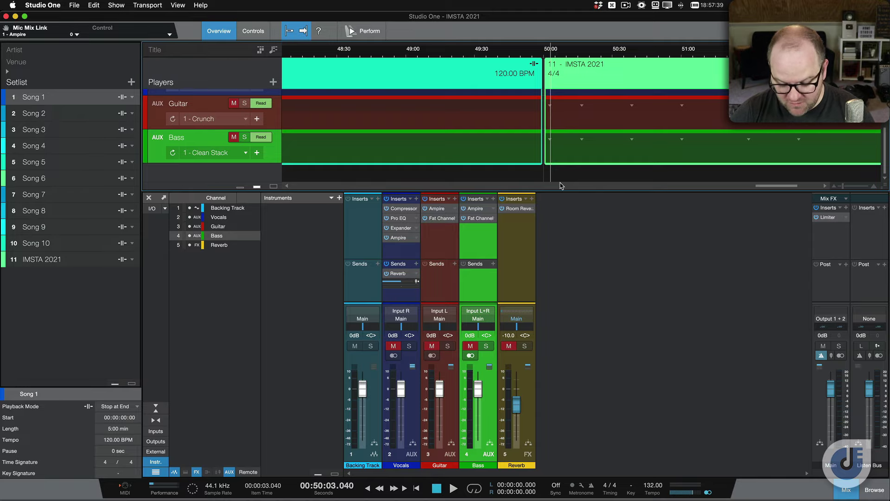
Hide the mixer, keep the browser closed, and fit the whole setlist in the show's timeline
{"action": "key", "text": "F3"}
{"action": "key", "text": "F5"}
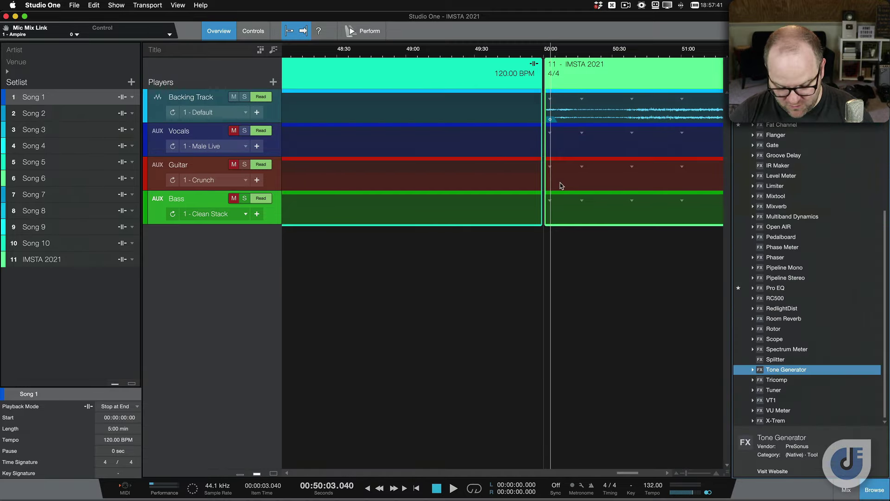
{"action": "key", "text": "F5"}
{"action": "key", "text": "shift+z"}
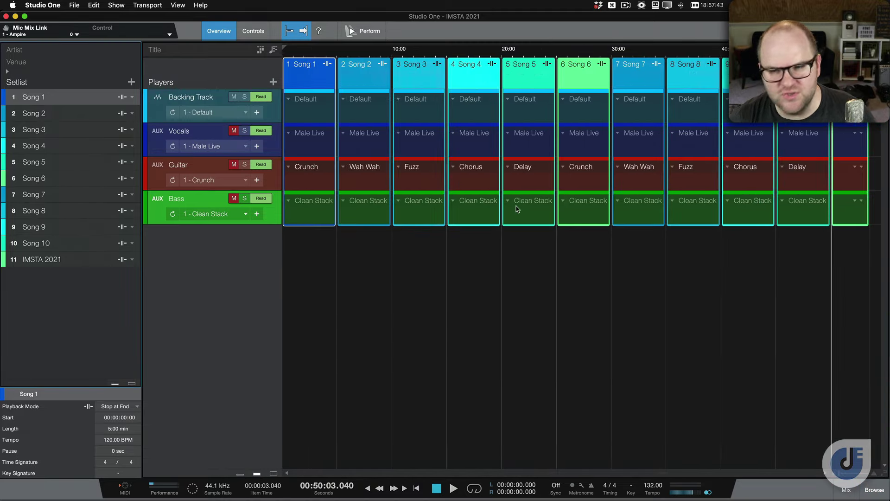